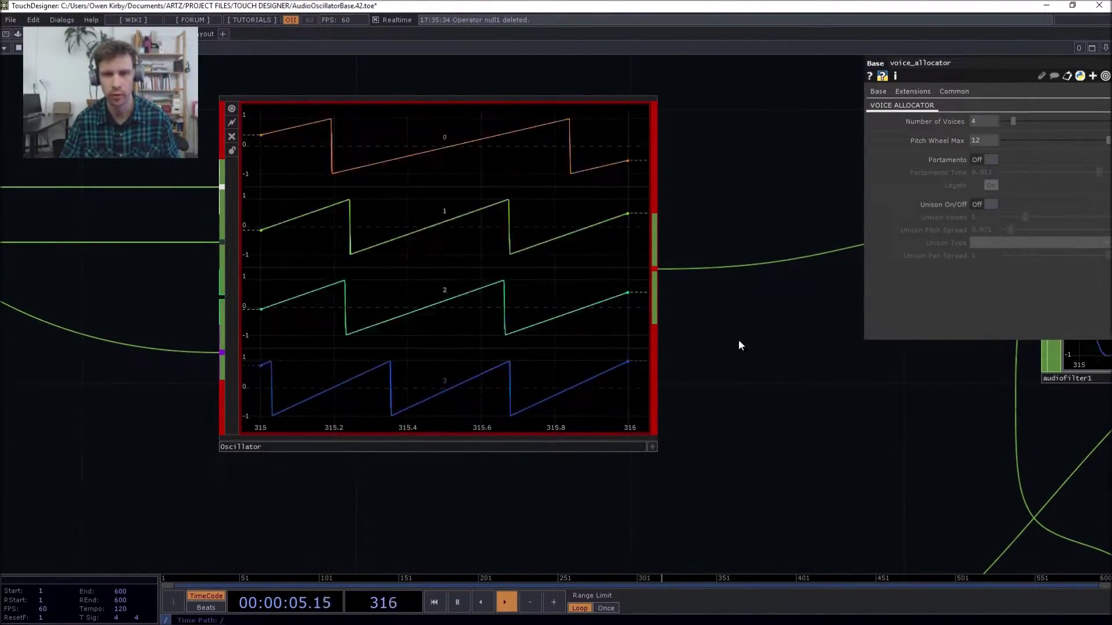
- Examine the Oscillator component's inputs, its four voice waveforms, its parameters and its place in the surrounding network
{"action": "left_click_drag", "start_coordinate": [758, 347], "coordinate": [857, 390]}
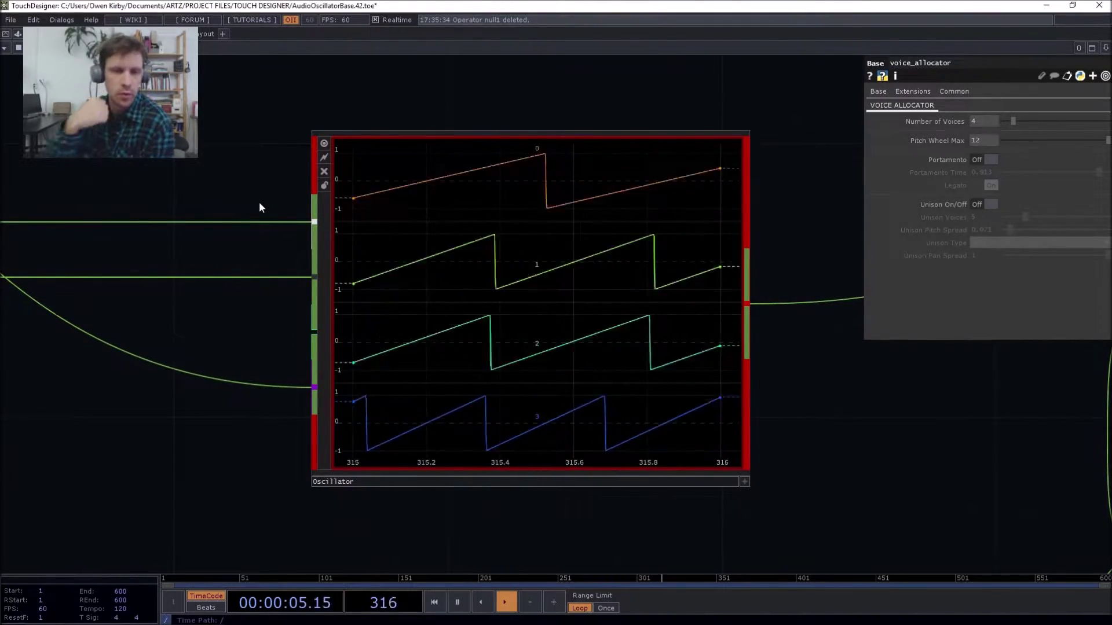
{"action": "left_click", "coordinate": [495, 231]}
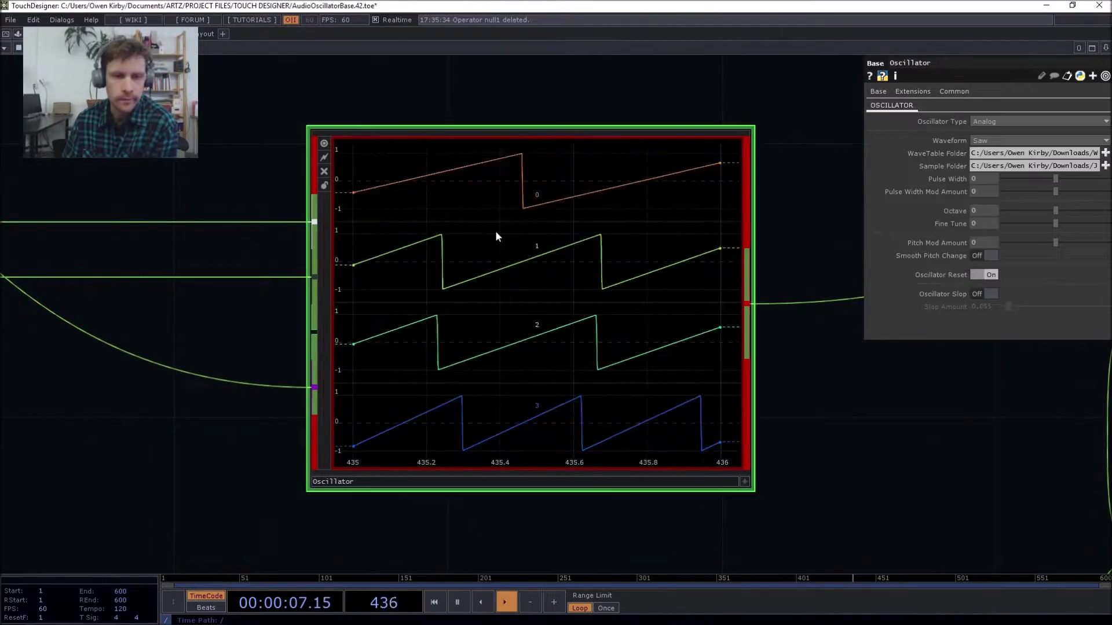
{"action": "left_click_drag", "start_coordinate": [209, 338], "coordinate": [248, 348]}
{"action": "left_click_drag", "start_coordinate": [276, 434], "coordinate": [264, 403]}
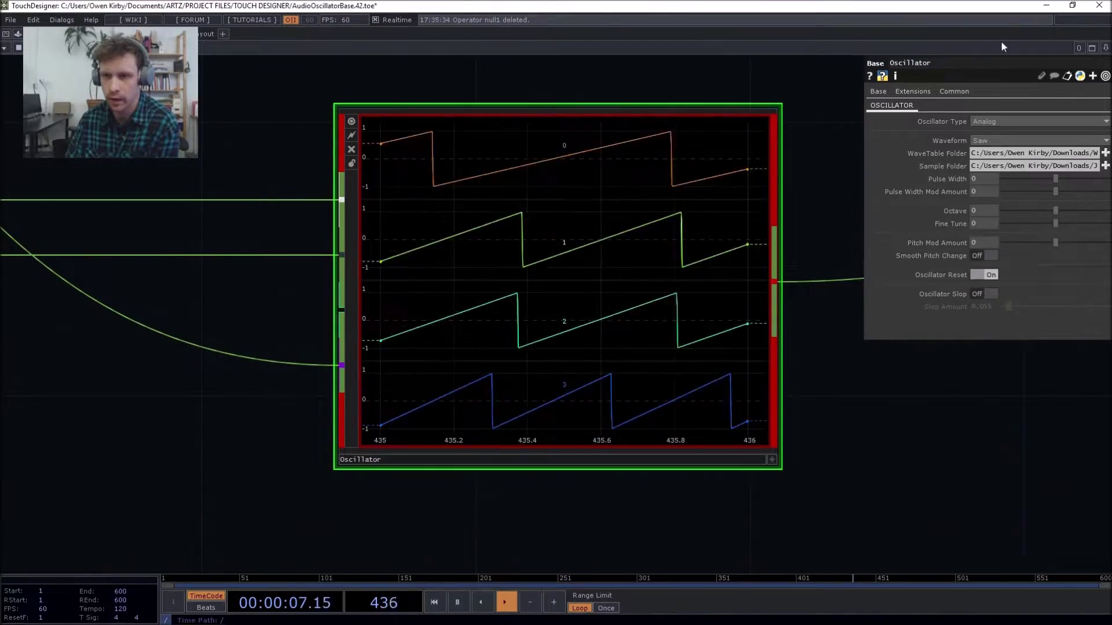
{"action": "mouse_move", "coordinate": [868, 493]}
{"action": "left_mouse_down"}
{"action": "mouse_move", "coordinate": [888, 478]}
{"action": "mouse_move", "coordinate": [883, 489]}
{"action": "left_mouse_up"}
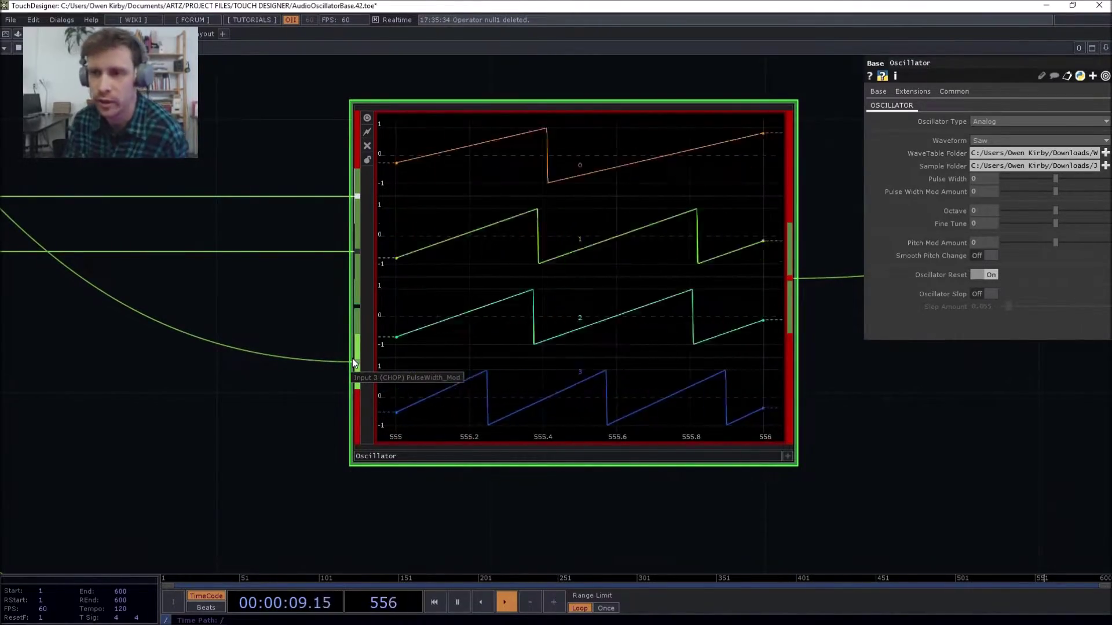
{"action": "left_click_drag", "start_coordinate": [905, 379], "coordinate": [899, 330]}
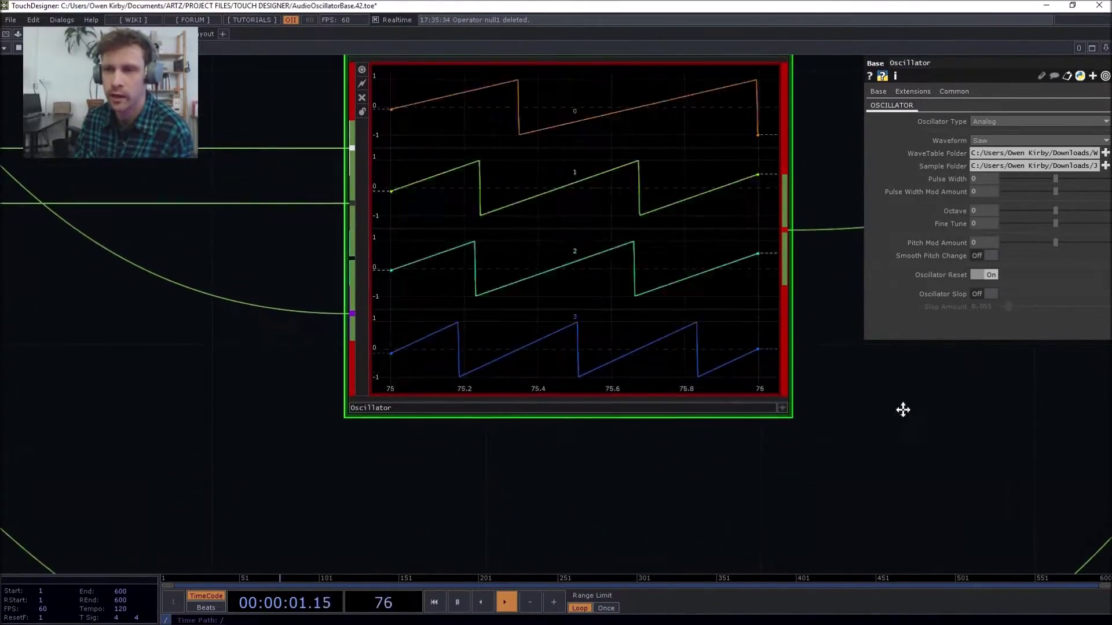
{"action": "left_click_drag", "start_coordinate": [903, 409], "coordinate": [915, 475]}
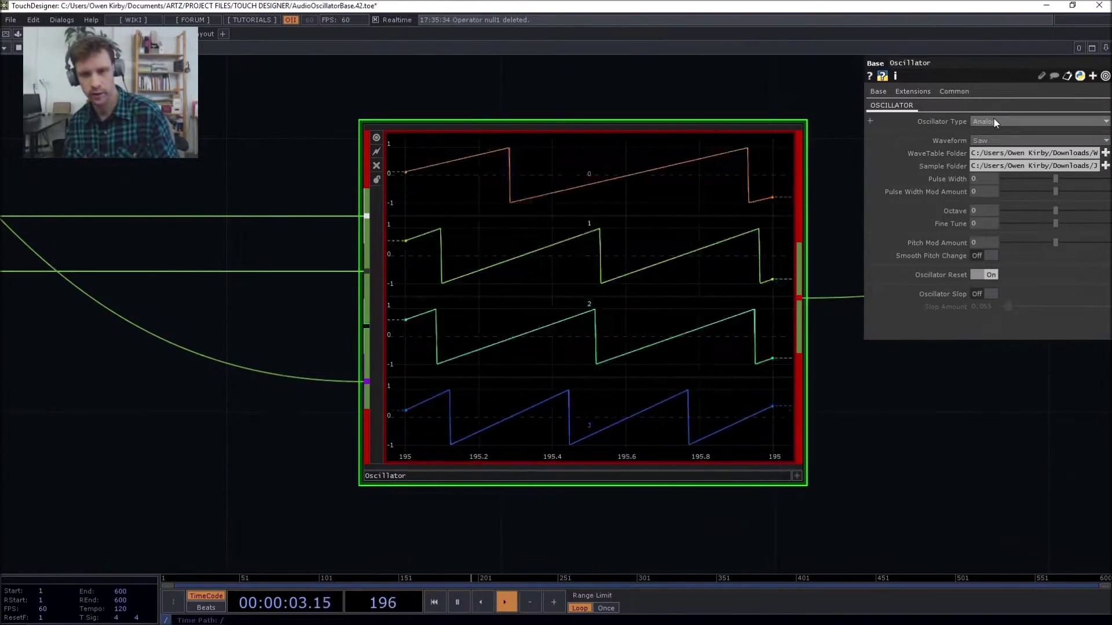
{"action": "left_click_drag", "start_coordinate": [995, 422], "coordinate": [764, 417]}
{"action": "scroll", "coordinate": [764, 417], "scroll_direction": "down", "scroll_amount": 5}
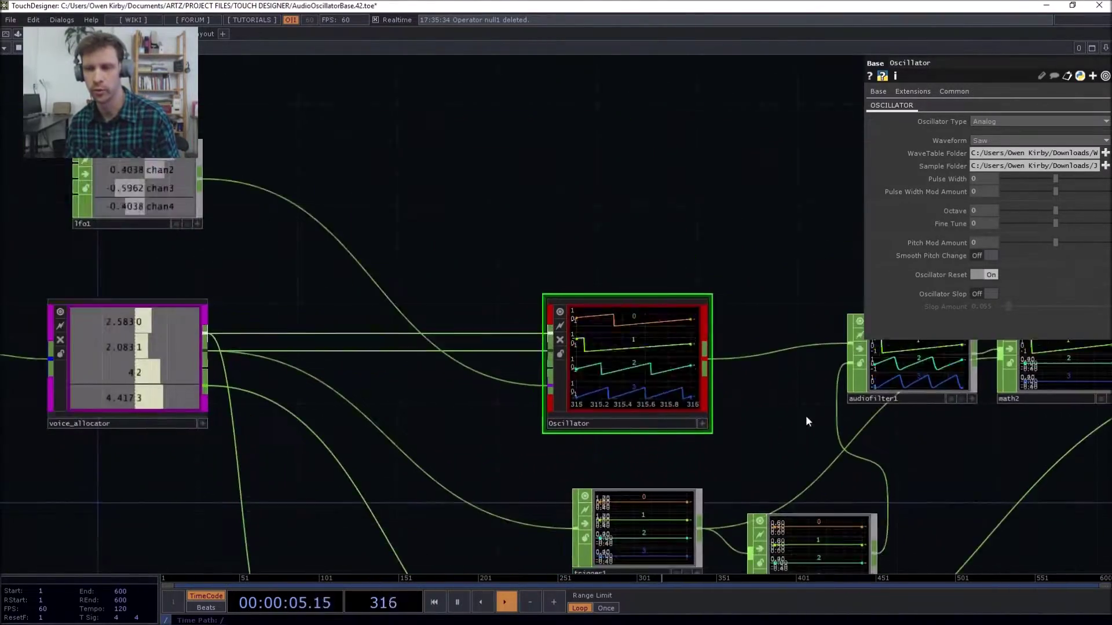
{"action": "scroll", "coordinate": [749, 442], "scroll_direction": "up", "scroll_amount": 5}
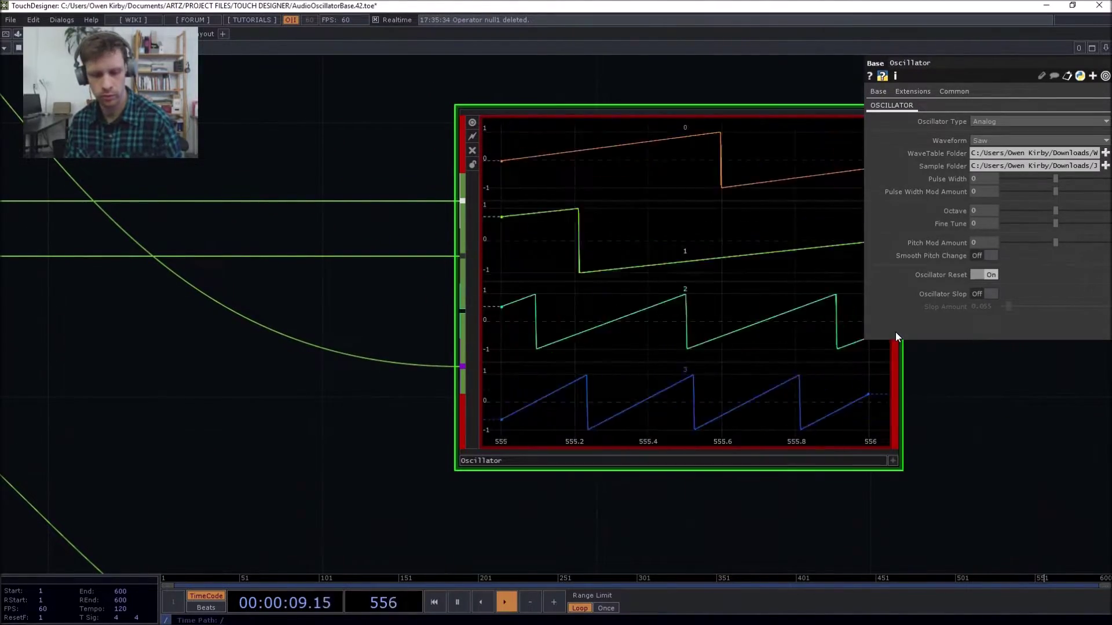
- Audition the Oscillator's analog waveforms, switching through Sine, Gaussian, Square and Noise
{"action": "left_click", "coordinate": [995, 140]}
{"action": "left_click", "coordinate": [988, 151]}
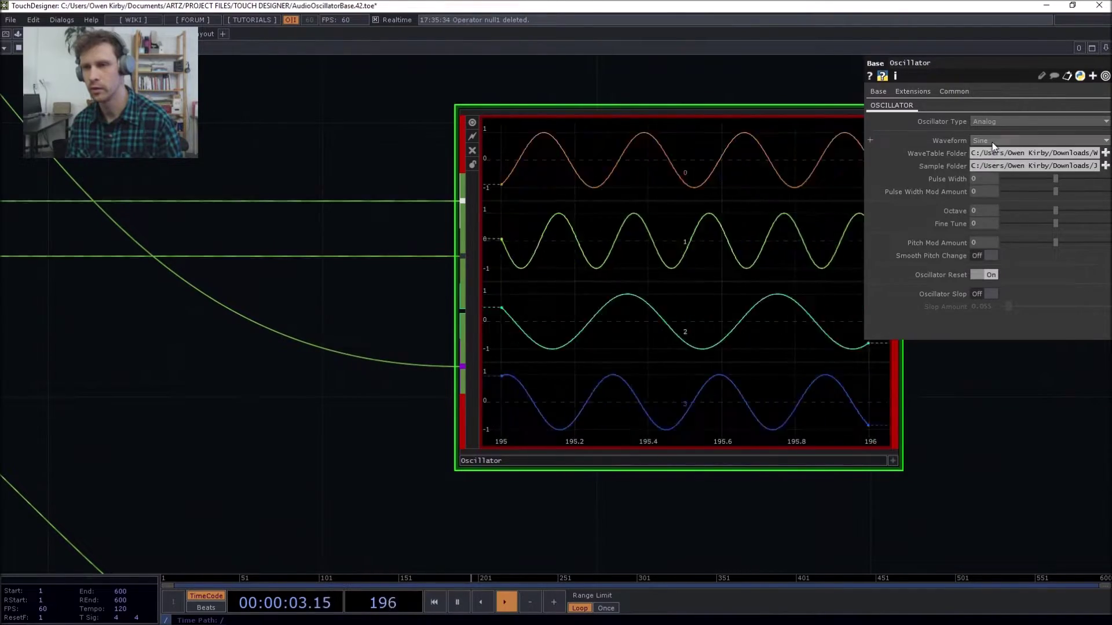
{"action": "left_click", "coordinate": [993, 142]}
{"action": "left_click", "coordinate": [993, 172]}
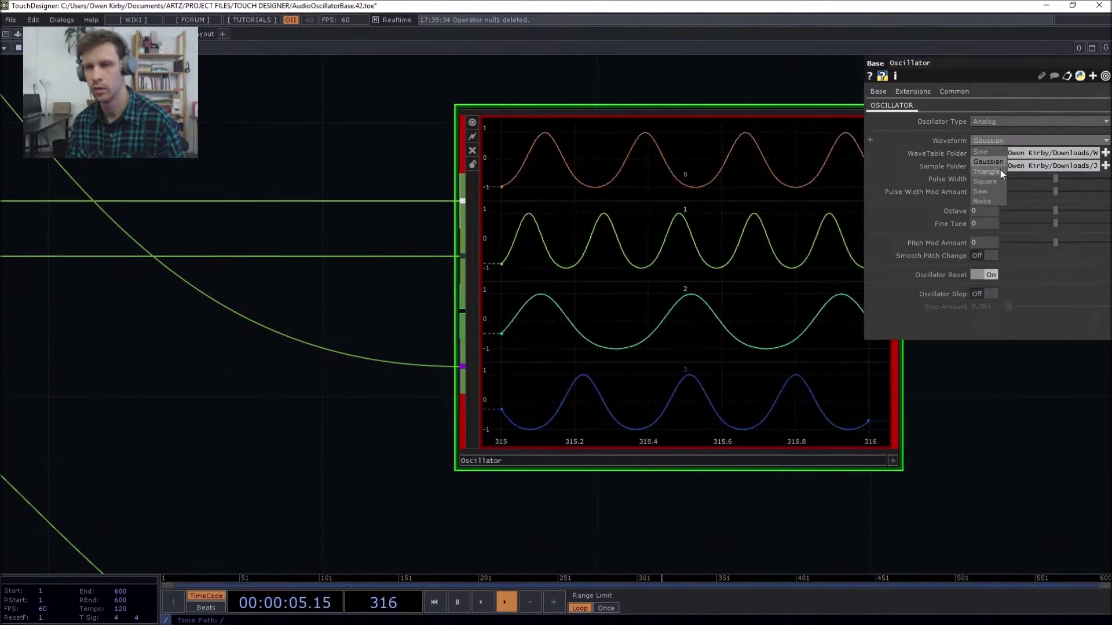
{"action": "left_click", "coordinate": [1002, 141]}
{"action": "left_click", "coordinate": [1002, 181]}
{"action": "left_click", "coordinate": [999, 141]}
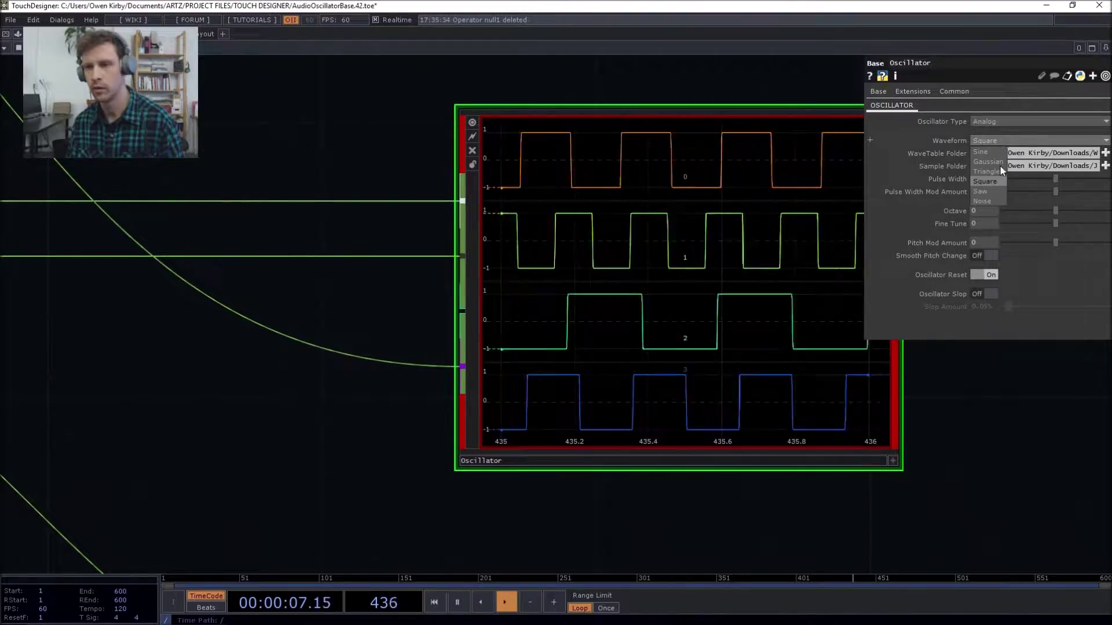
{"action": "left_click", "coordinate": [990, 201]}
- Switch the Oscillator type to WaveTable and set Pulse Width Mod Amount to 0.48 and Pulse Width to -0.25
{"action": "left_click", "coordinate": [988, 122]}
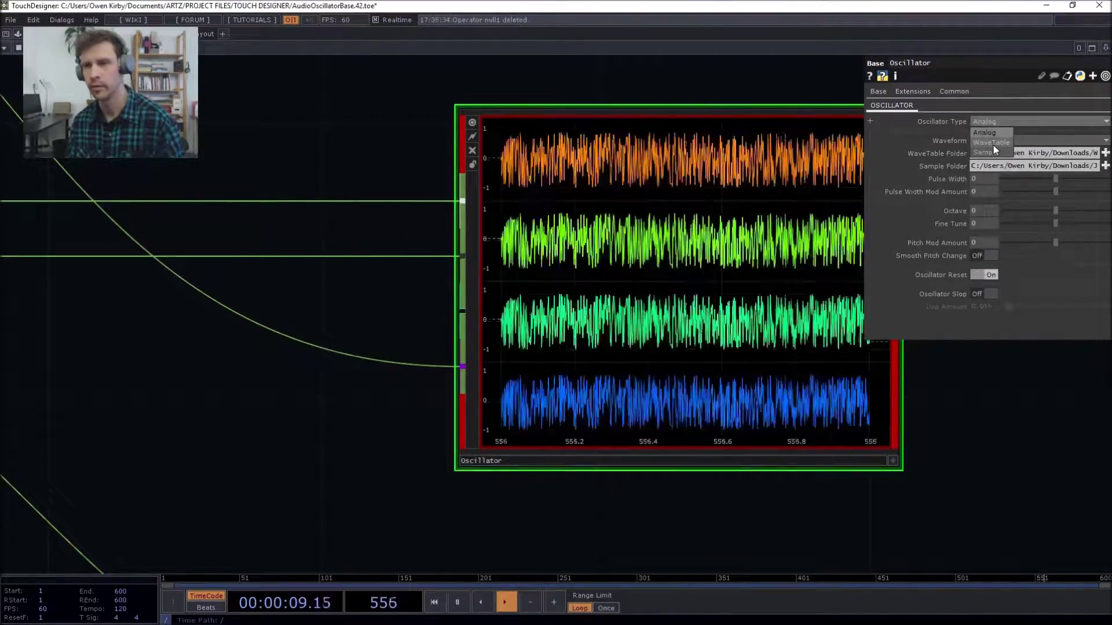
{"action": "left_click", "coordinate": [993, 145]}
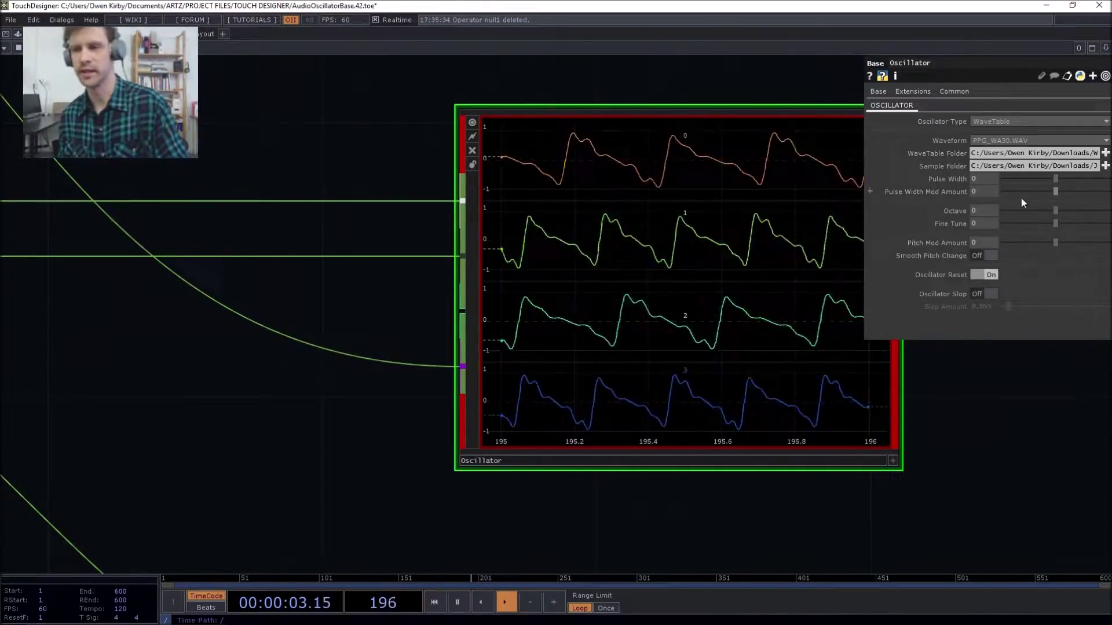
{"action": "mouse_move", "coordinate": [1054, 192]}
{"action": "left_mouse_down"}
{"action": "mouse_move", "coordinate": [1079, 193]}
{"action": "mouse_move", "coordinate": [1044, 177]}
{"action": "left_mouse_up"}
- Inspect the settings of the lfo1 operator that feeds the Oscillator's pulse width modulation input
{"action": "scroll", "coordinate": [553, 390], "scroll_direction": "down", "scroll_amount": 5}
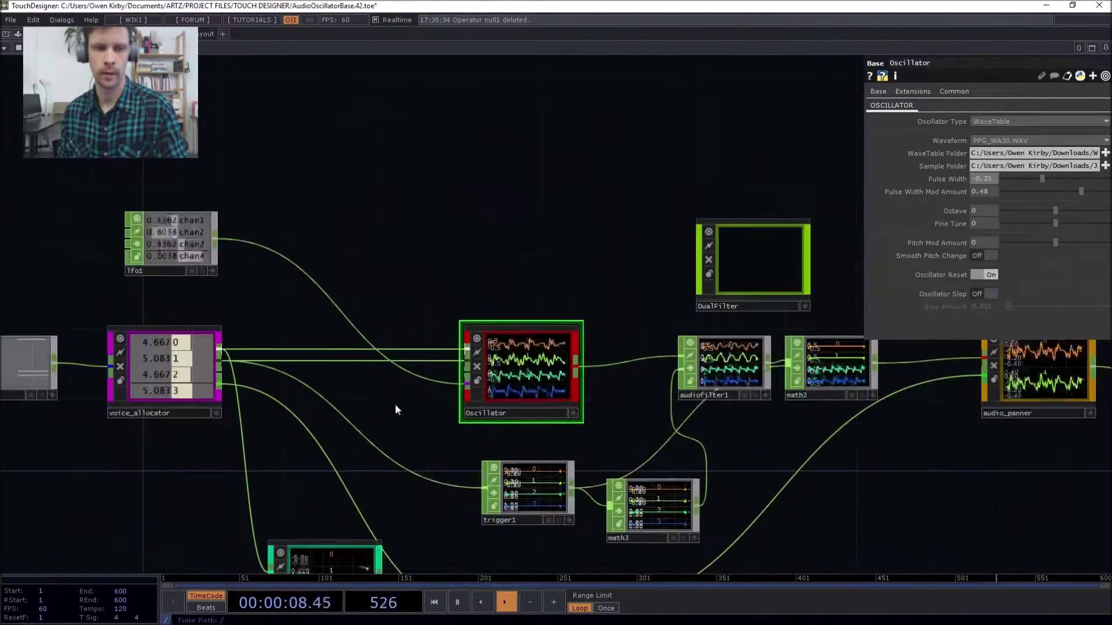
{"action": "left_click", "coordinate": [155, 234]}
{"action": "left_click_drag", "start_coordinate": [366, 227], "coordinate": [574, 182]}
{"action": "left_click_drag", "start_coordinate": [1025, 131], "coordinate": [999, 127]}
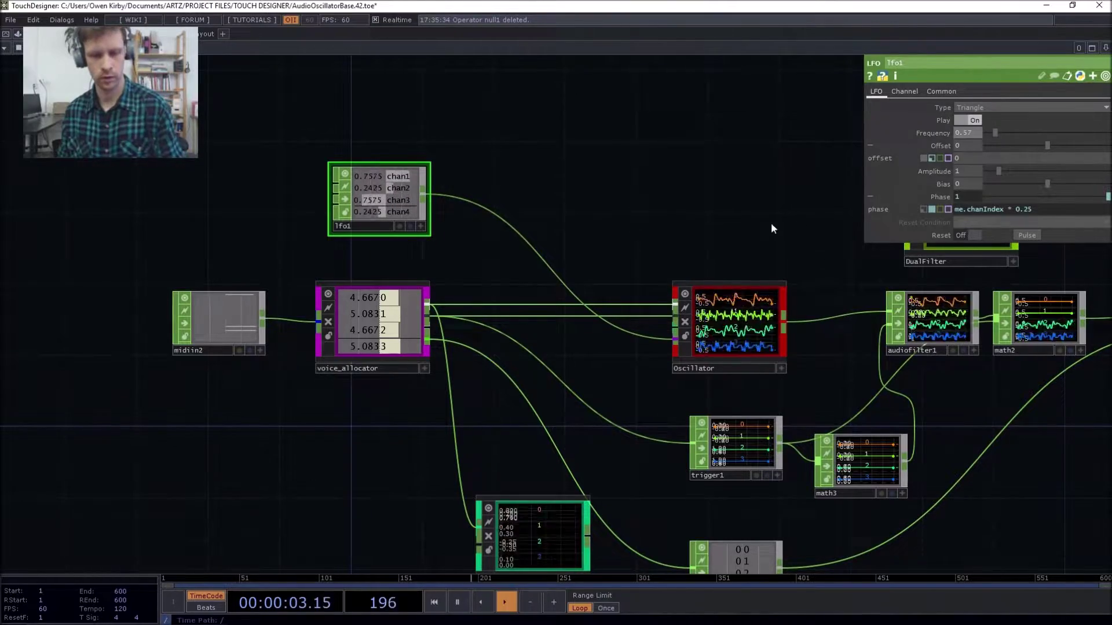
{"action": "left_click_drag", "start_coordinate": [745, 222], "coordinate": [713, 226]}
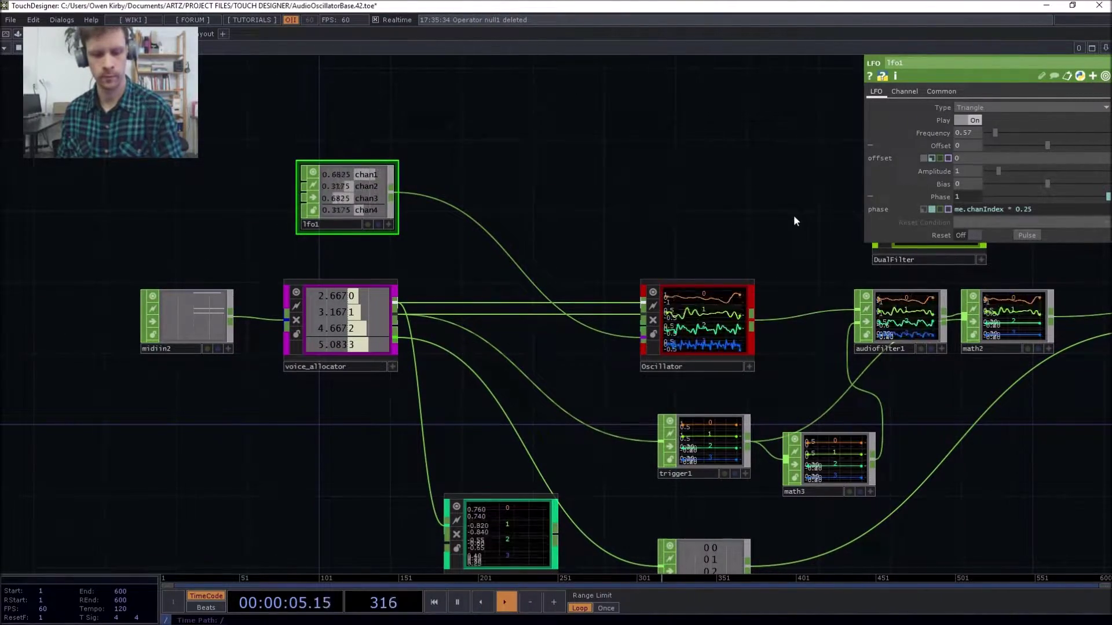
{"action": "scroll", "coordinate": [767, 220], "scroll_direction": "up", "scroll_amount": 5}
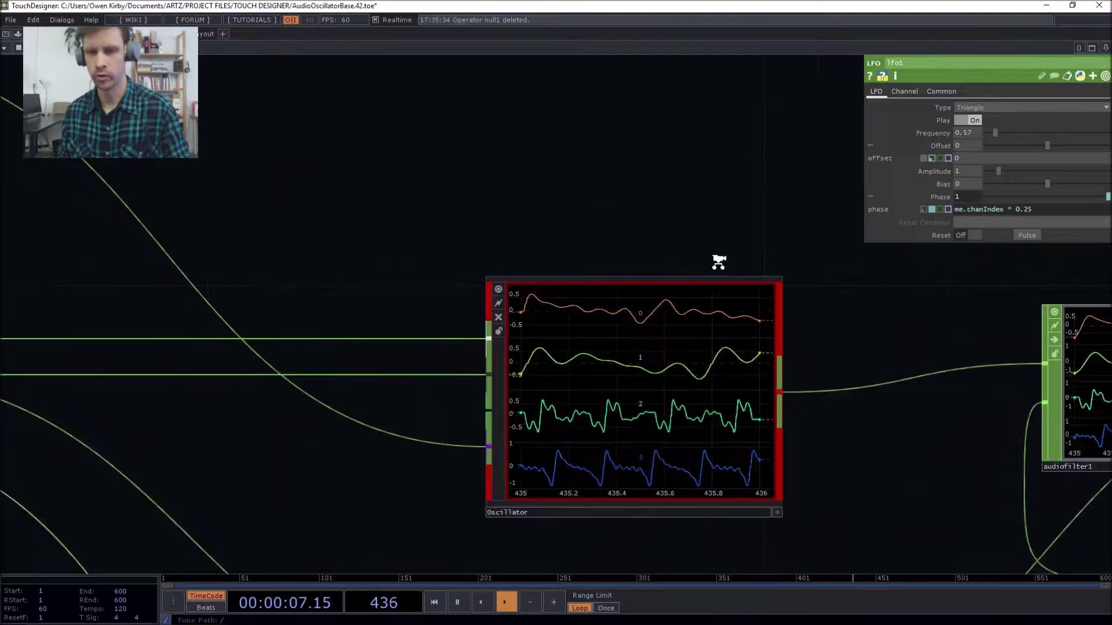
- Try the Oscillator's Octave at 3, then return it to 0
{"action": "left_click", "coordinate": [637, 275]}
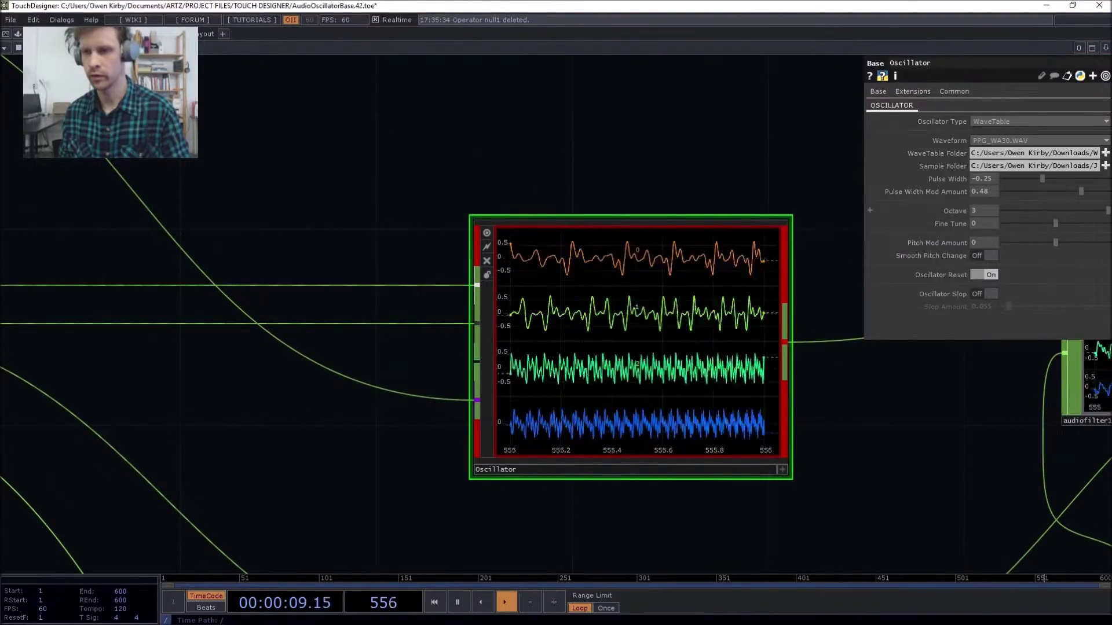
{"action": "left_click_drag", "start_coordinate": [1048, 210], "coordinate": [1056, 215]}
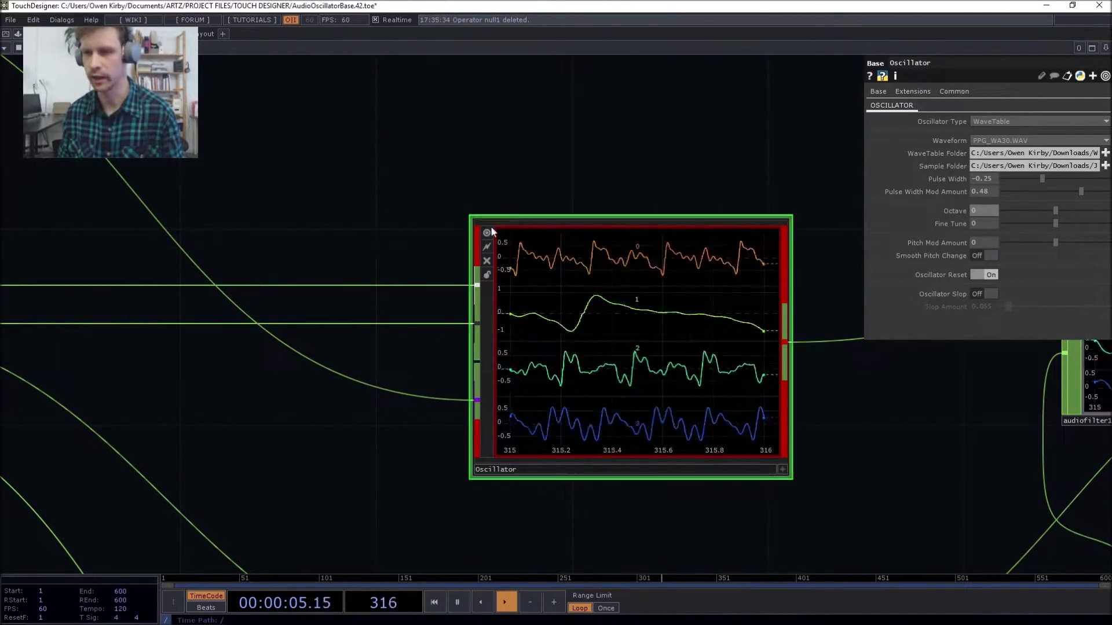
{"action": "left_click_drag", "start_coordinate": [552, 203], "coordinate": [543, 196]}
{"action": "left_click_drag", "start_coordinate": [627, 125], "coordinate": [684, 65]}
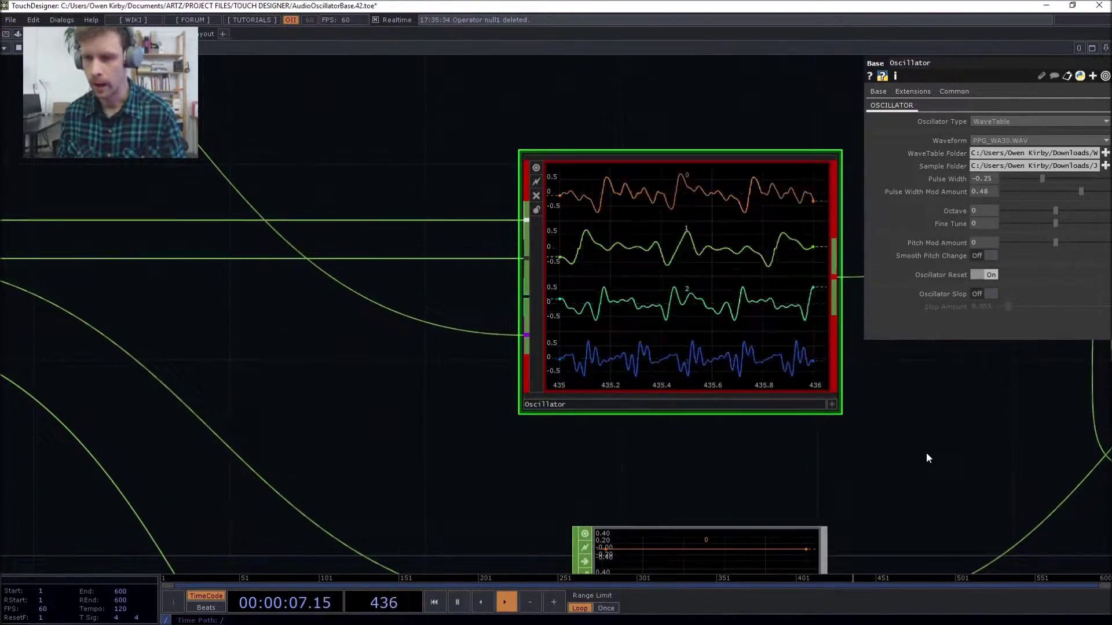
- Turn Oscillator Reset off and back on to compare the waveforms
{"action": "mouse_move", "coordinate": [926, 453]}
{"action": "left_mouse_down"}
{"action": "mouse_move", "coordinate": [943, 439]}
{"action": "mouse_move", "coordinate": [933, 467]}
{"action": "left_mouse_up"}
{"action": "left_click", "coordinate": [989, 274]}
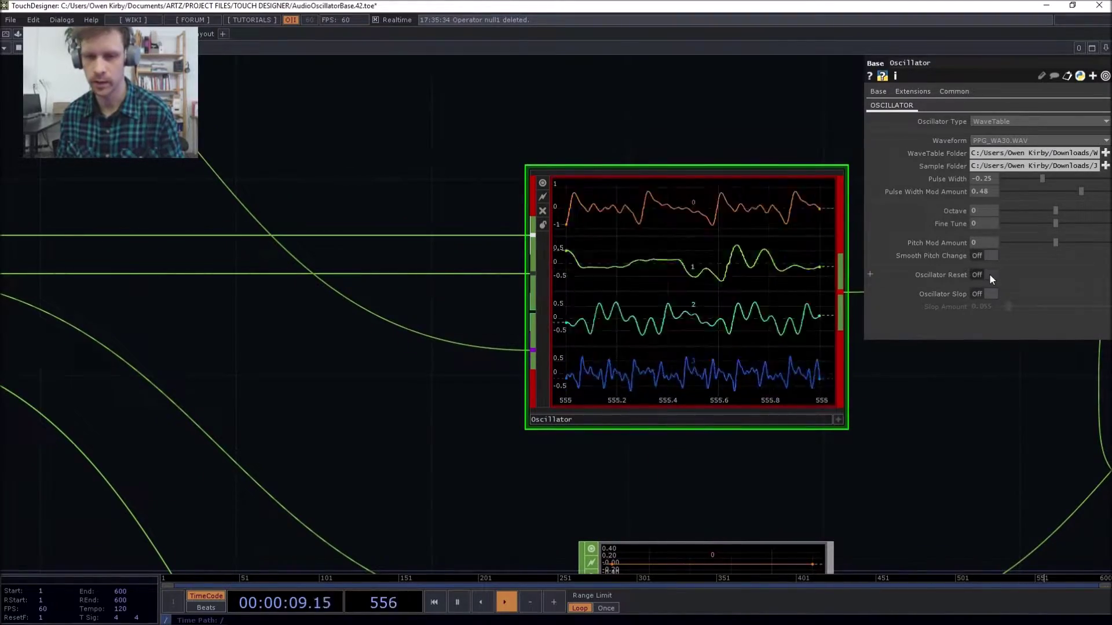
{"action": "left_click", "coordinate": [989, 274]}
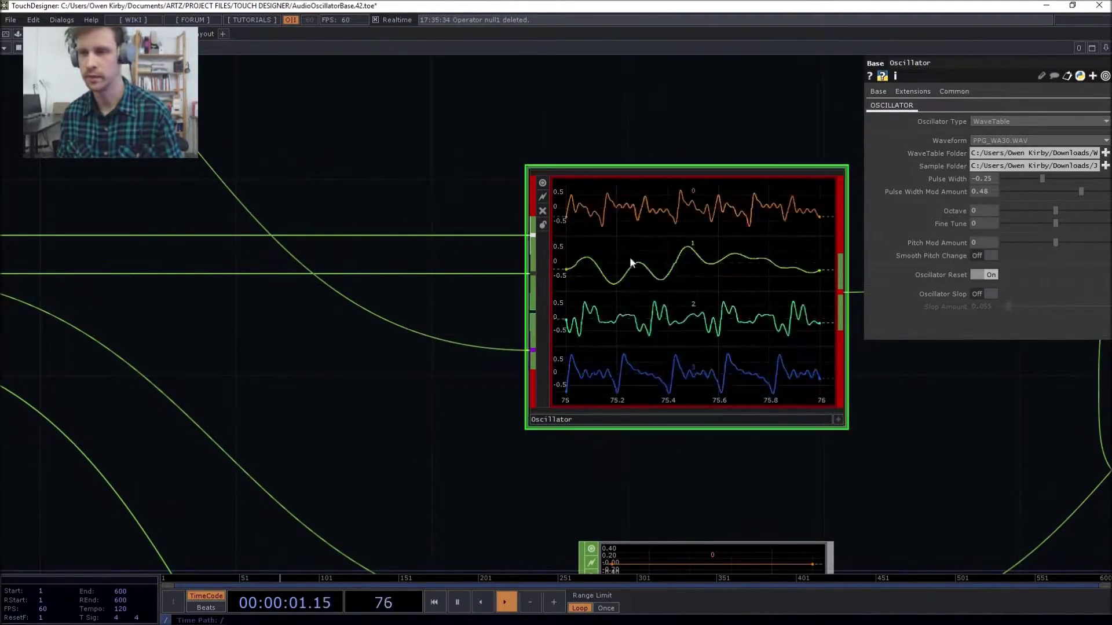
- Switch the Oscillator type to Sample to audition the sample-based waveform
{"action": "left_click", "coordinate": [993, 121]}
{"action": "left_click", "coordinate": [985, 155]}
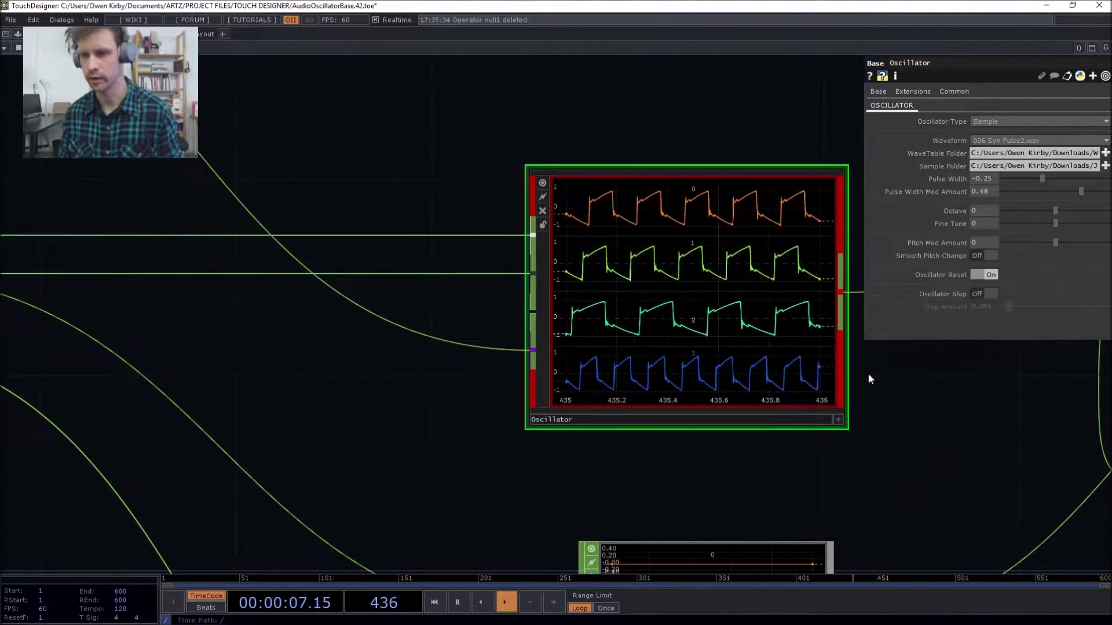
{"action": "left_click_drag", "start_coordinate": [909, 352], "coordinate": [898, 326]}
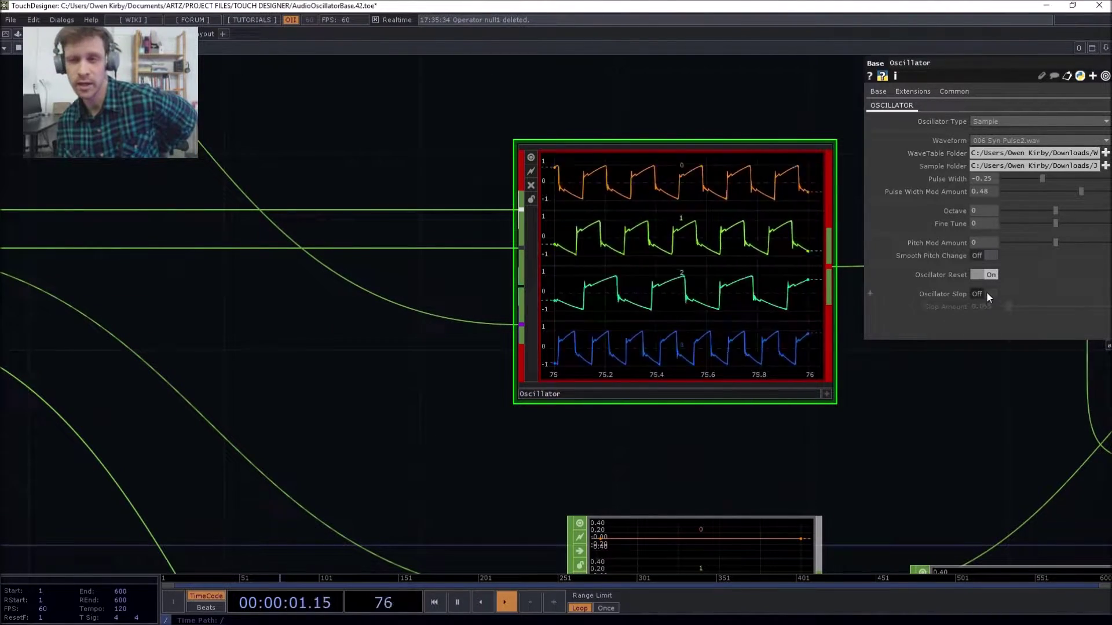
- Set the Oscillator type to Analog with the Saw waveform
{"action": "left_click", "coordinate": [996, 124]}
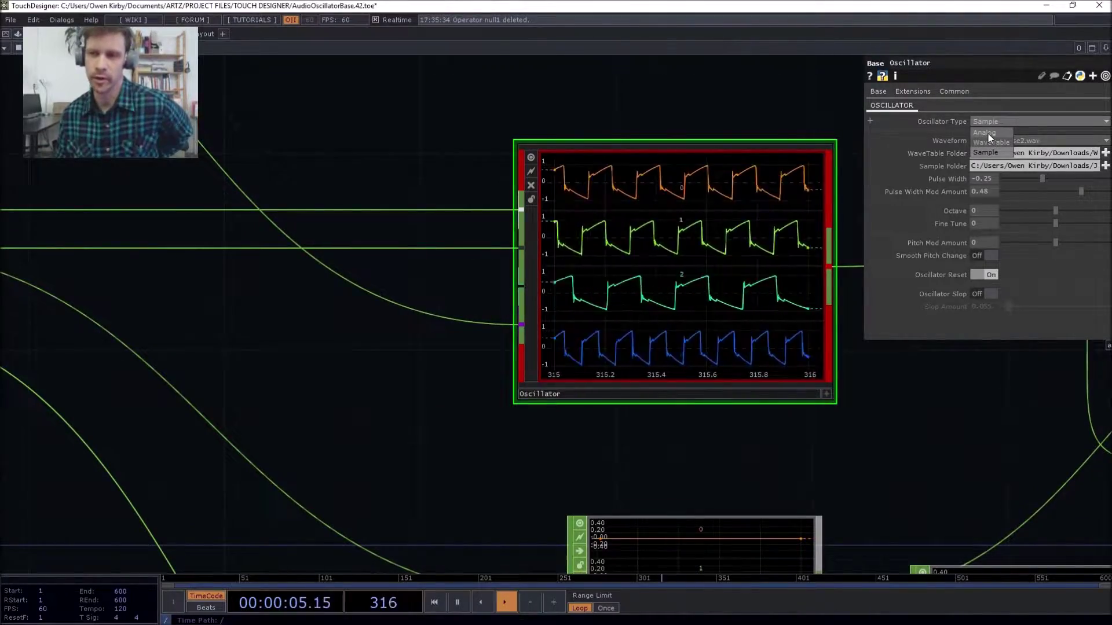
{"action": "left_click", "coordinate": [988, 134]}
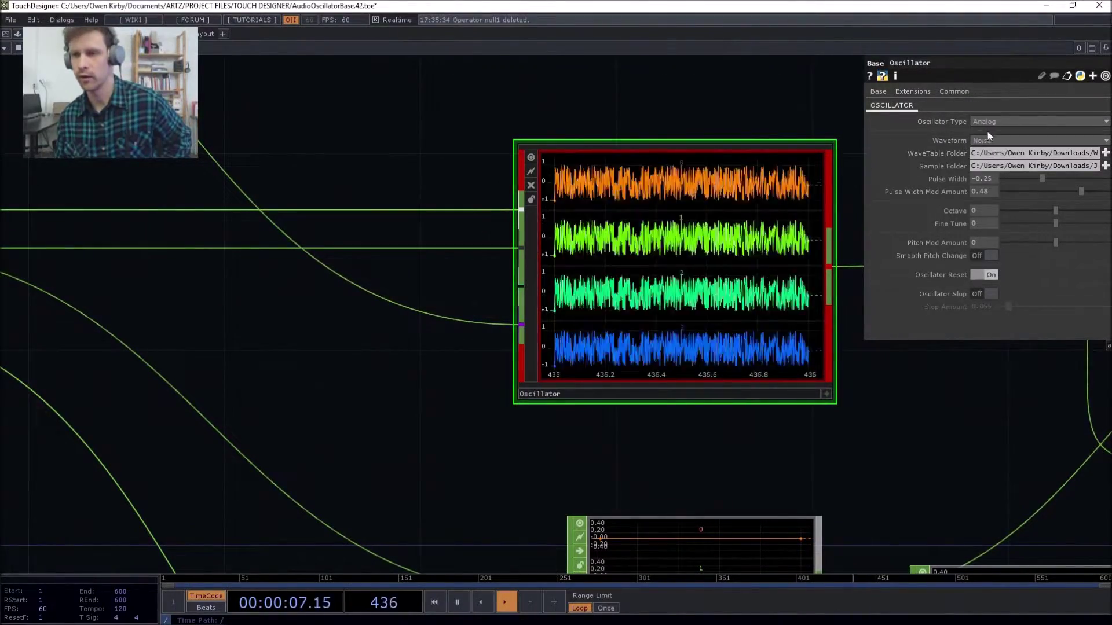
{"action": "left_click", "coordinate": [987, 140]}
{"action": "left_click", "coordinate": [986, 192]}
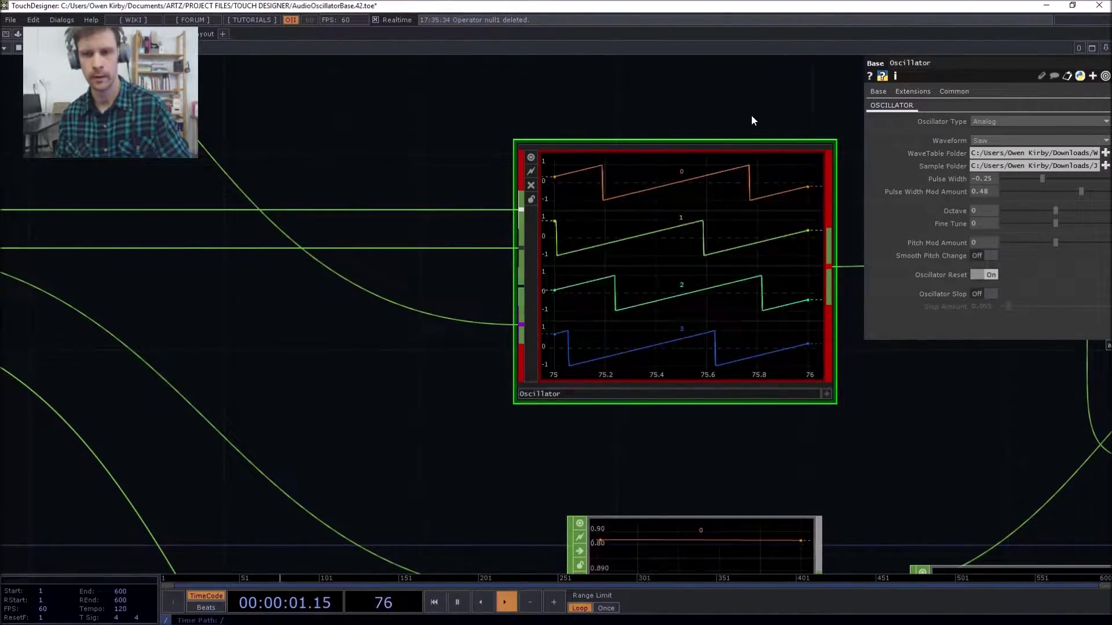
- Set the Min Sustain Length of the trigger1 operator's envelope to 2
{"action": "scroll", "coordinate": [718, 132], "scroll_direction": "down", "scroll_amount": 5}
{"action": "left_click_drag", "start_coordinate": [774, 240], "coordinate": [622, 364]}
{"action": "scroll", "coordinate": [629, 350], "scroll_direction": "up", "scroll_amount": 4}
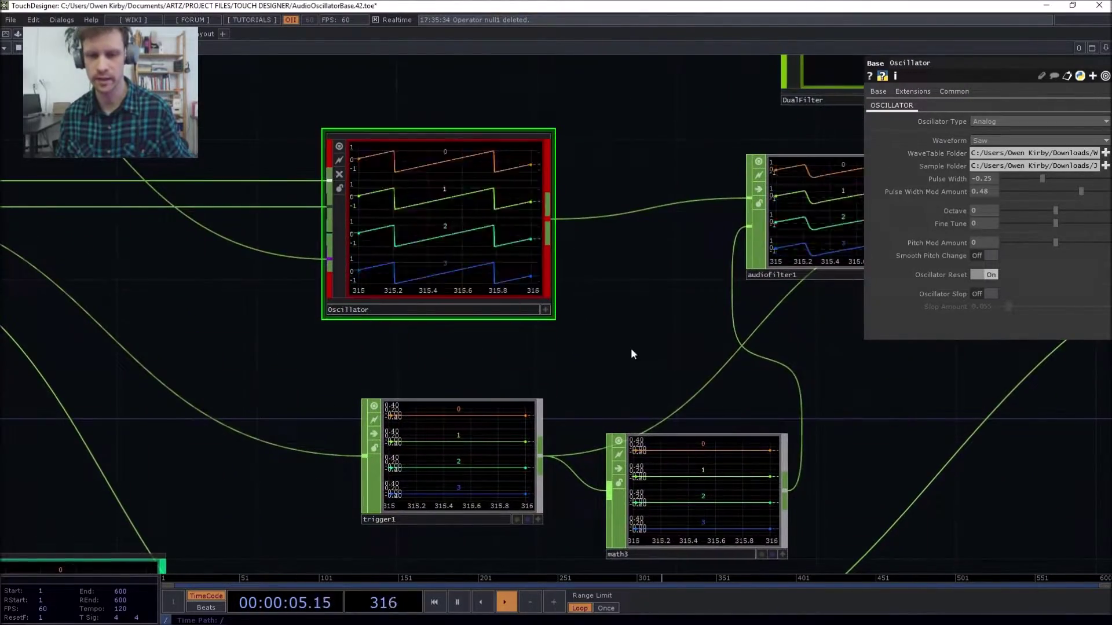
{"action": "scroll", "coordinate": [657, 316], "scroll_direction": "down", "scroll_amount": 2}
{"action": "left_click_drag", "start_coordinate": [656, 316], "coordinate": [676, 293]}
{"action": "left_click_drag", "start_coordinate": [537, 374], "coordinate": [527, 388]}
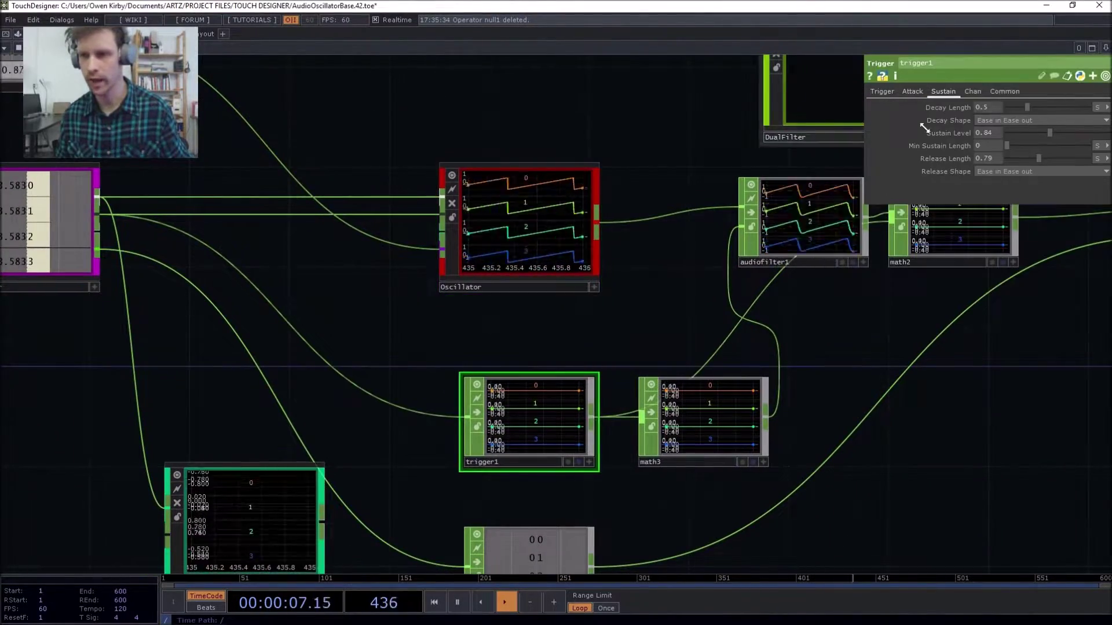
{"action": "left_click", "coordinate": [912, 93]}
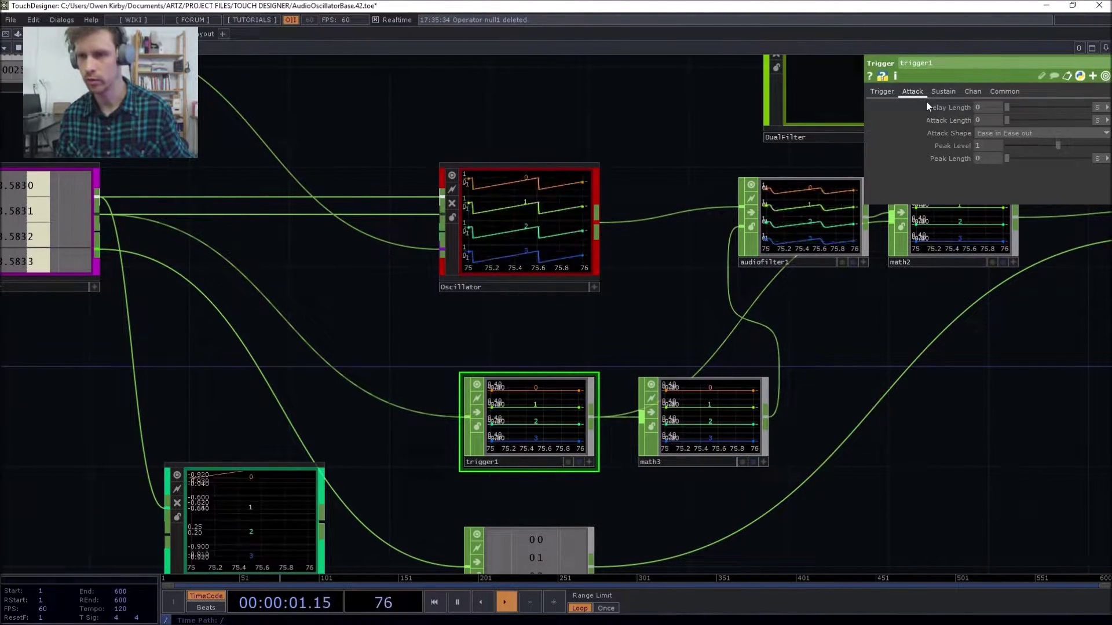
{"action": "left_click", "coordinate": [946, 92]}
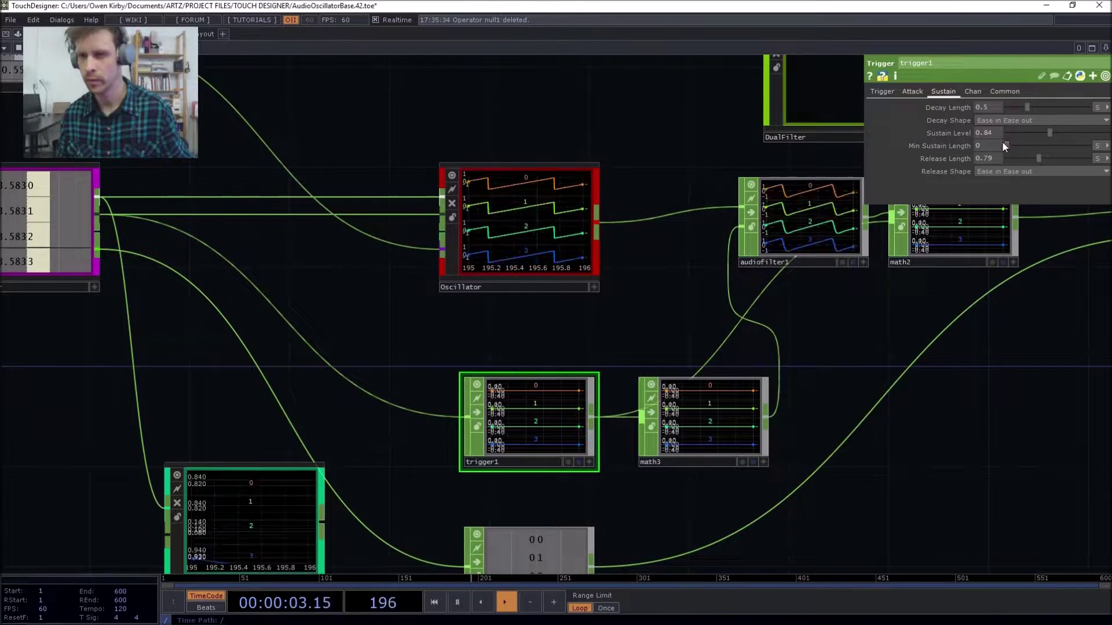
{"action": "left_click_drag", "start_coordinate": [1014, 144], "coordinate": [1090, 145]}
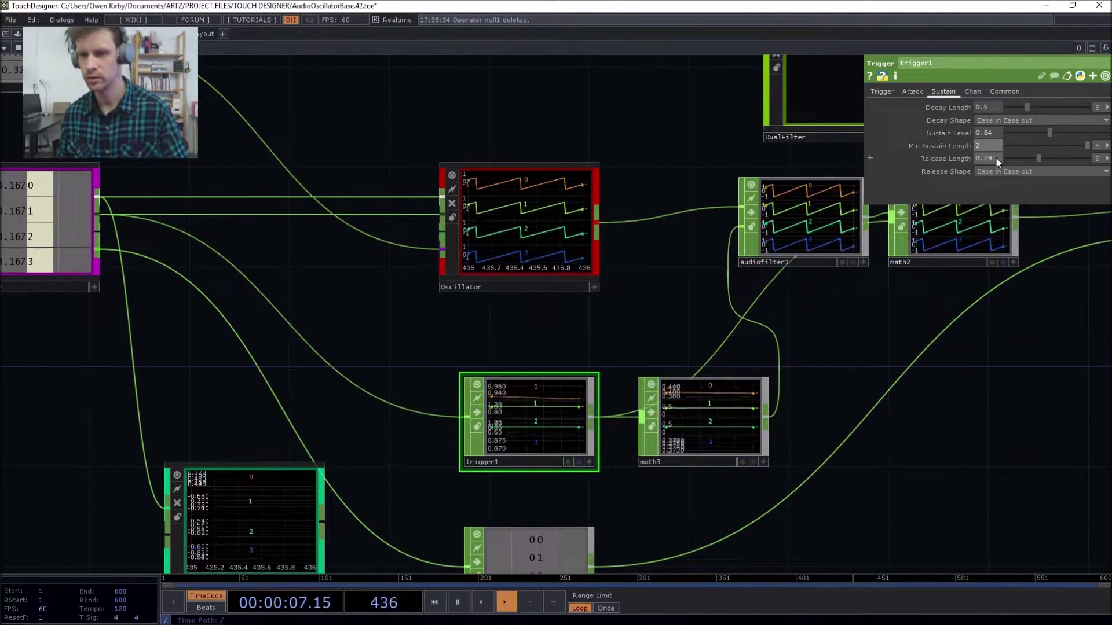
- Enable Oscillator Slop on the Oscillator component and set Slop Amount to 0.401
{"action": "scroll", "coordinate": [526, 269], "scroll_direction": "up", "scroll_amount": 6}
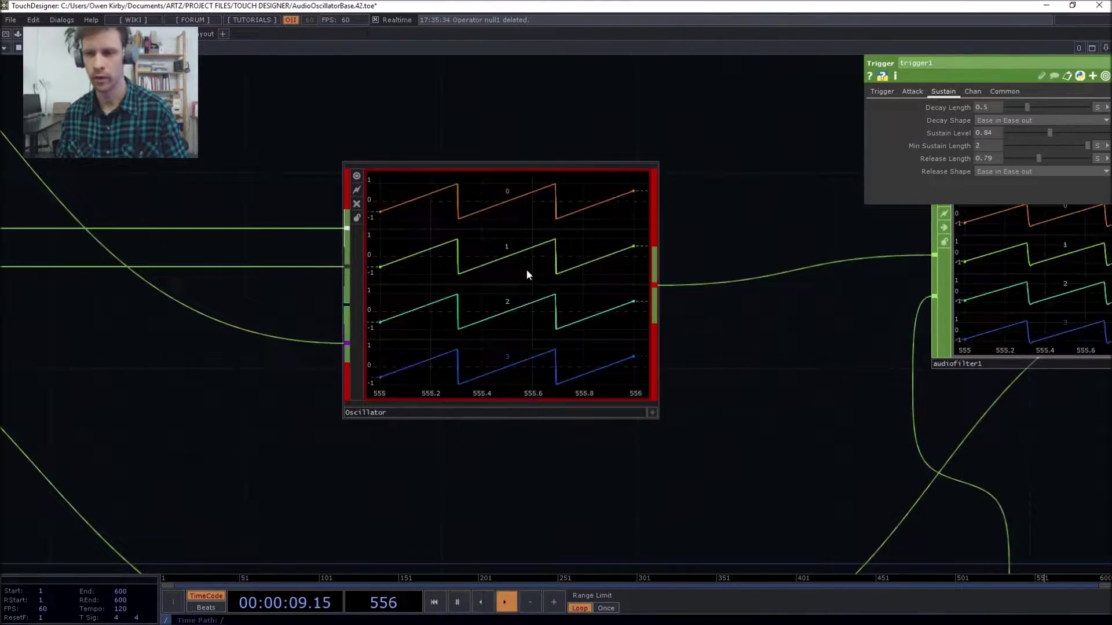
{"action": "left_click", "coordinate": [527, 268]}
{"action": "left_click", "coordinate": [988, 293]}
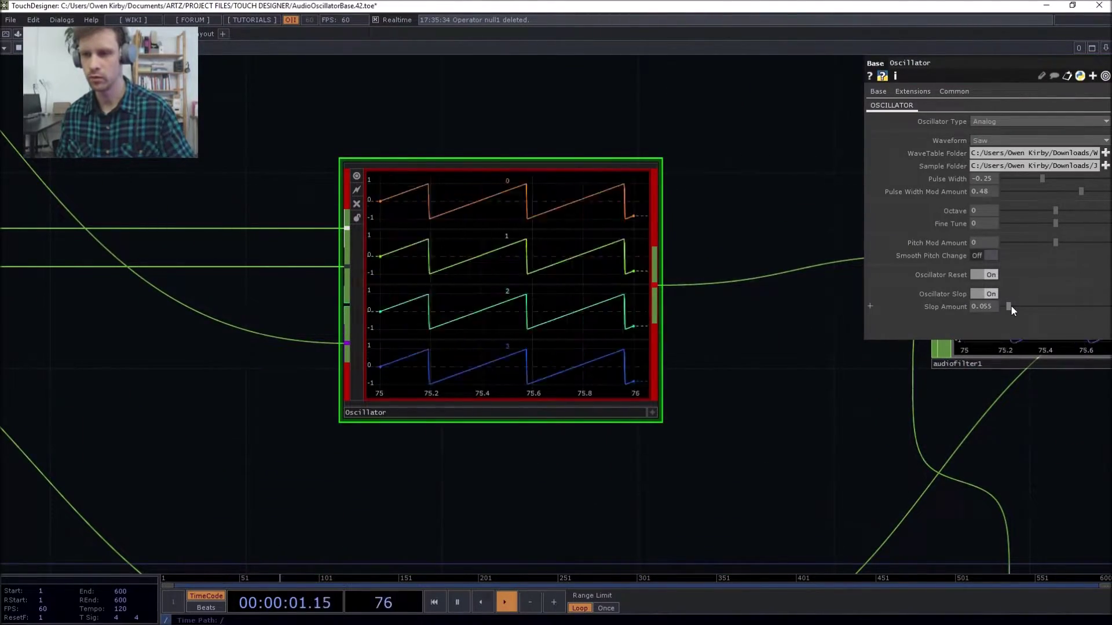
{"action": "left_click_drag", "start_coordinate": [1008, 307], "coordinate": [1047, 308]}
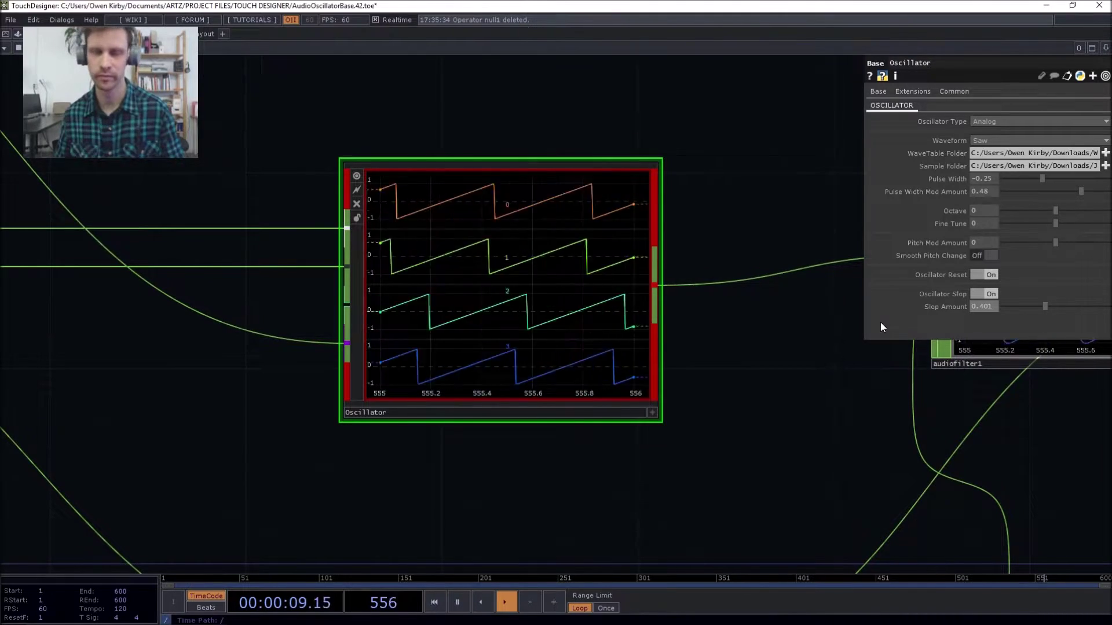
- Try Slop Amount values up to 0.989 on the Oscillator, lower it to 0.049 and switch Oscillator Slop off
{"action": "left_click", "coordinate": [991, 295]}
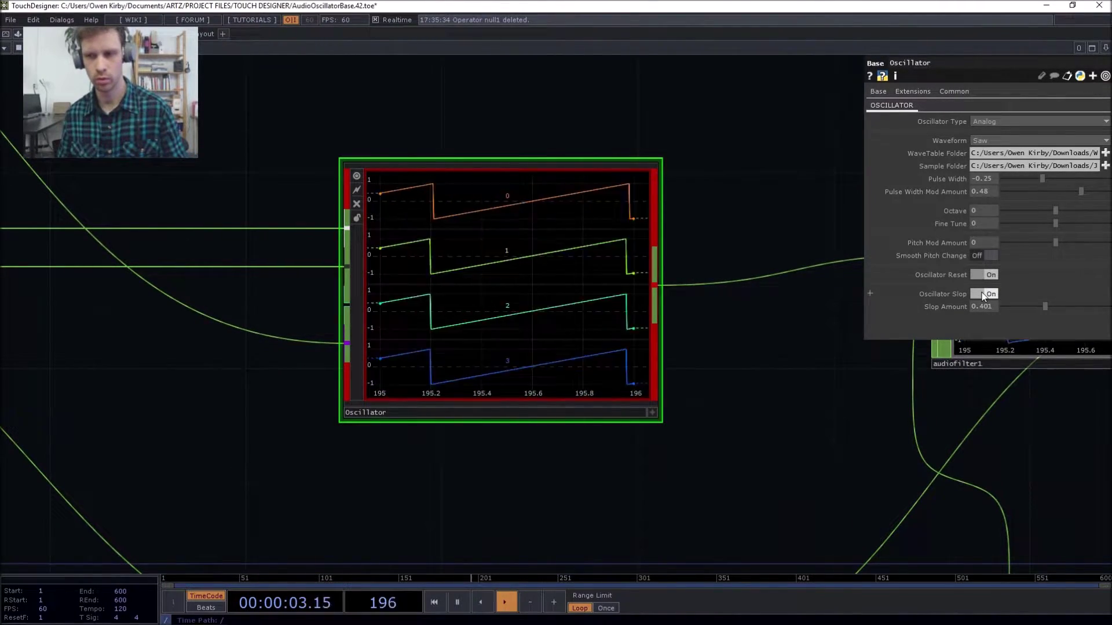
{"action": "left_click_drag", "start_coordinate": [1044, 306], "coordinate": [1057, 307]}
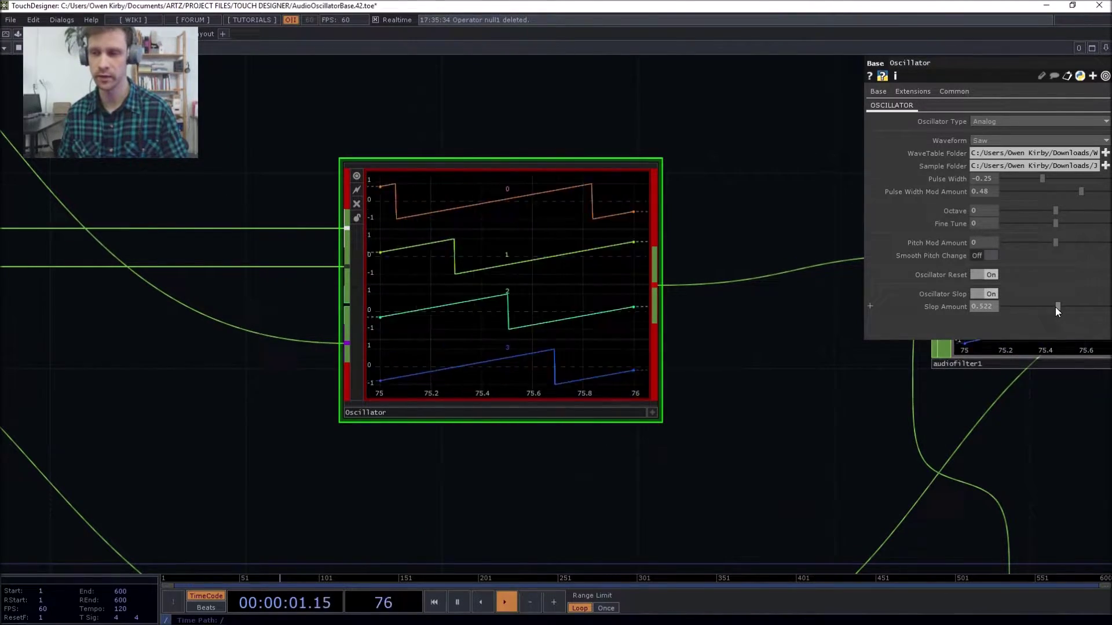
{"action": "left_click_drag", "start_coordinate": [1056, 307], "coordinate": [1109, 308]}
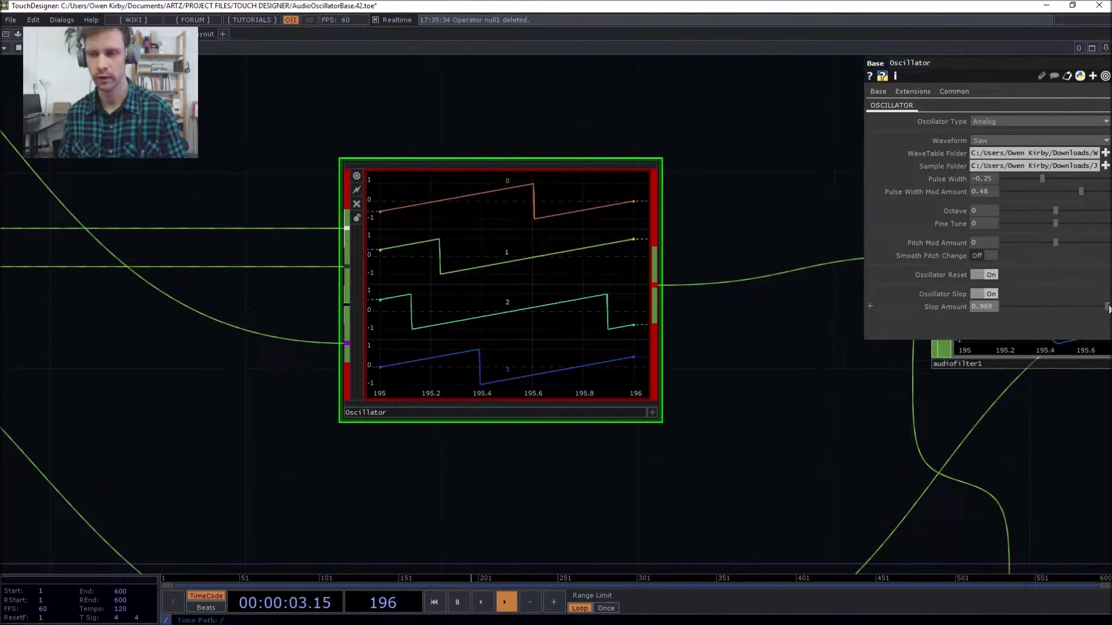
{"action": "left_click_drag", "start_coordinate": [755, 418], "coordinate": [774, 447]}
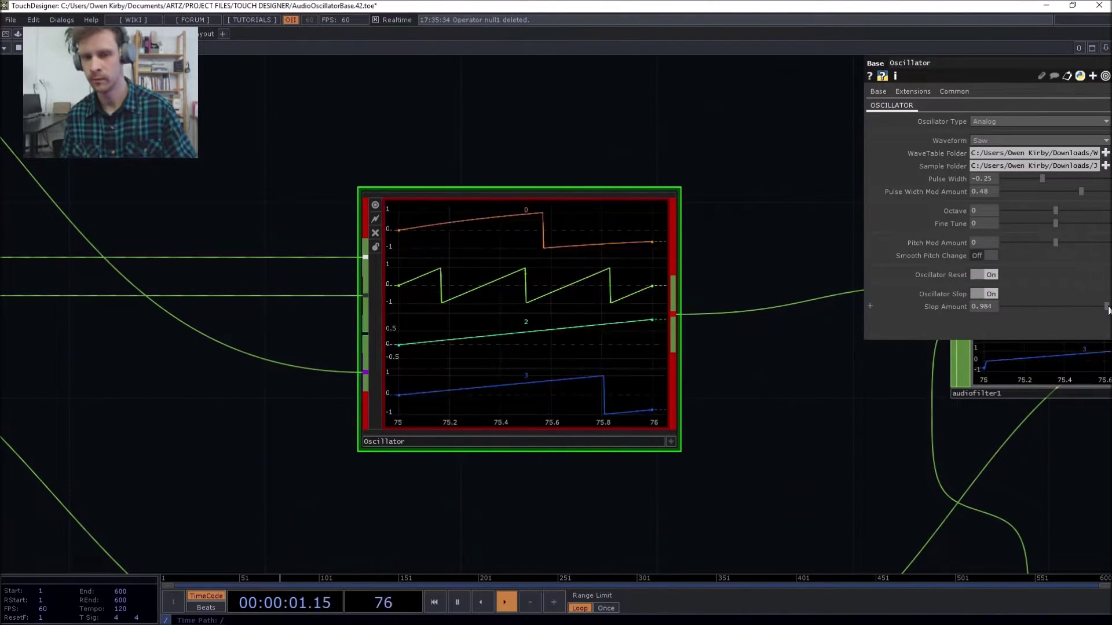
{"action": "left_click_drag", "start_coordinate": [1106, 307], "coordinate": [1007, 307]}
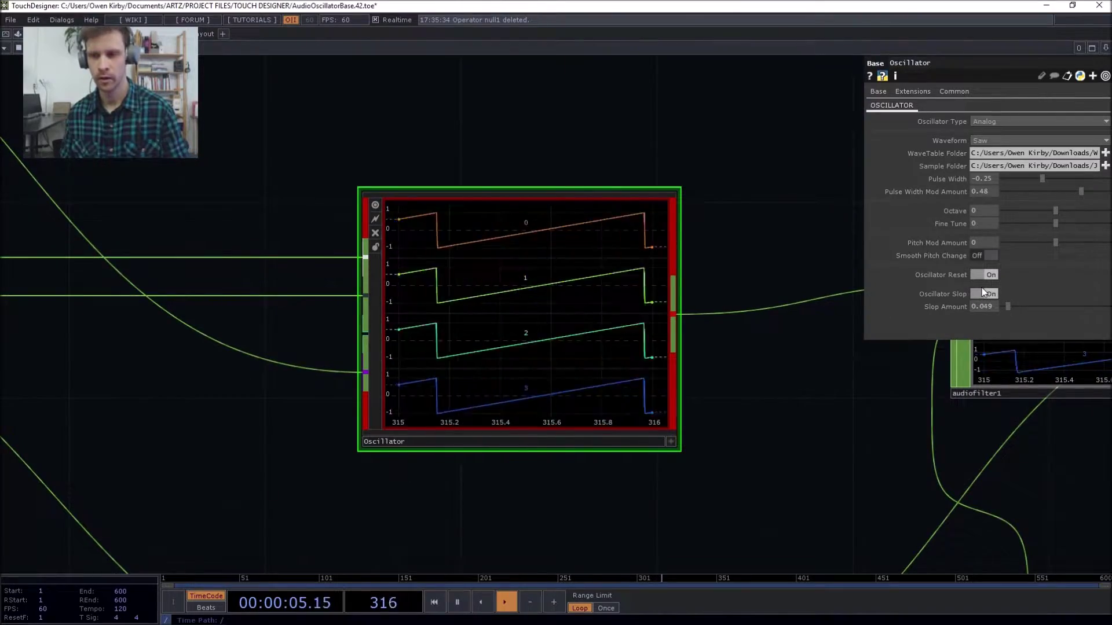
{"action": "left_click", "coordinate": [985, 294]}
- Set the Release Length of the trigger1 operator's envelope to 0
{"action": "left_click_drag", "start_coordinate": [746, 439], "coordinate": [654, 494]}
{"action": "left_click_drag", "start_coordinate": [710, 342], "coordinate": [694, 150]}
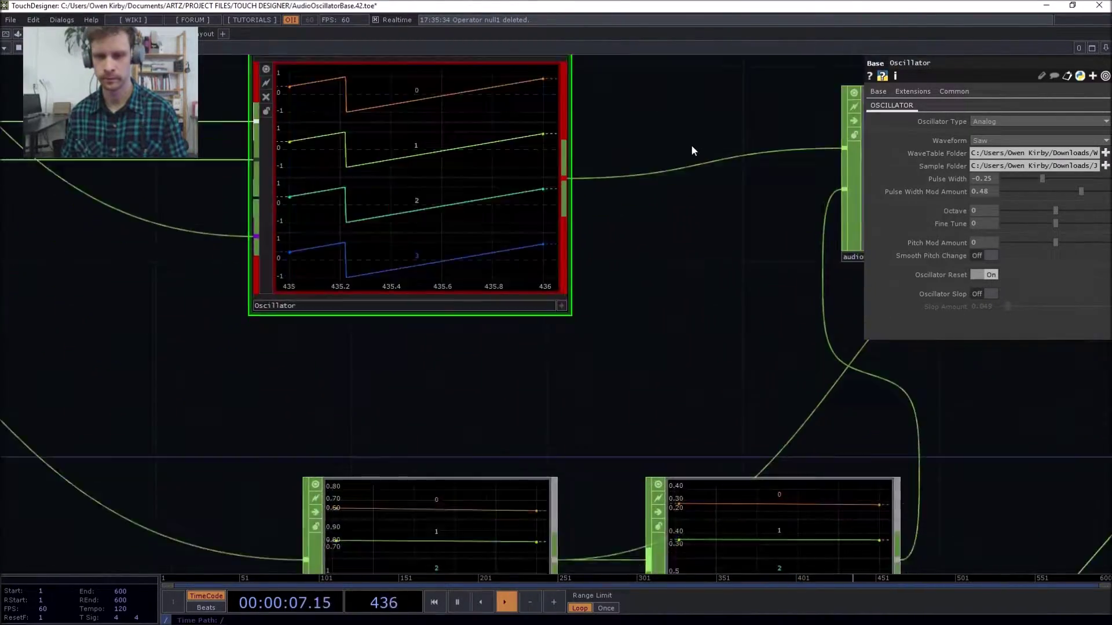
{"action": "scroll", "coordinate": [666, 144], "scroll_direction": "down", "scroll_amount": 5}
{"action": "left_click", "coordinate": [600, 281]}
{"action": "scroll", "coordinate": [600, 280], "scroll_direction": "up", "scroll_amount": 5}
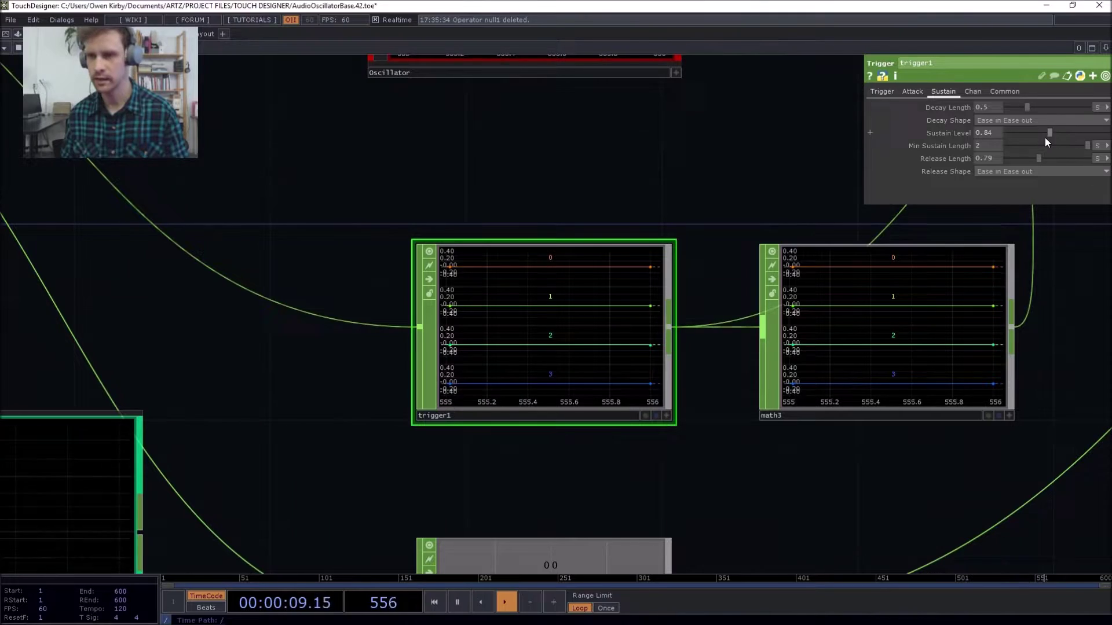
{"action": "left_click_drag", "start_coordinate": [1038, 158], "coordinate": [436, 243]}
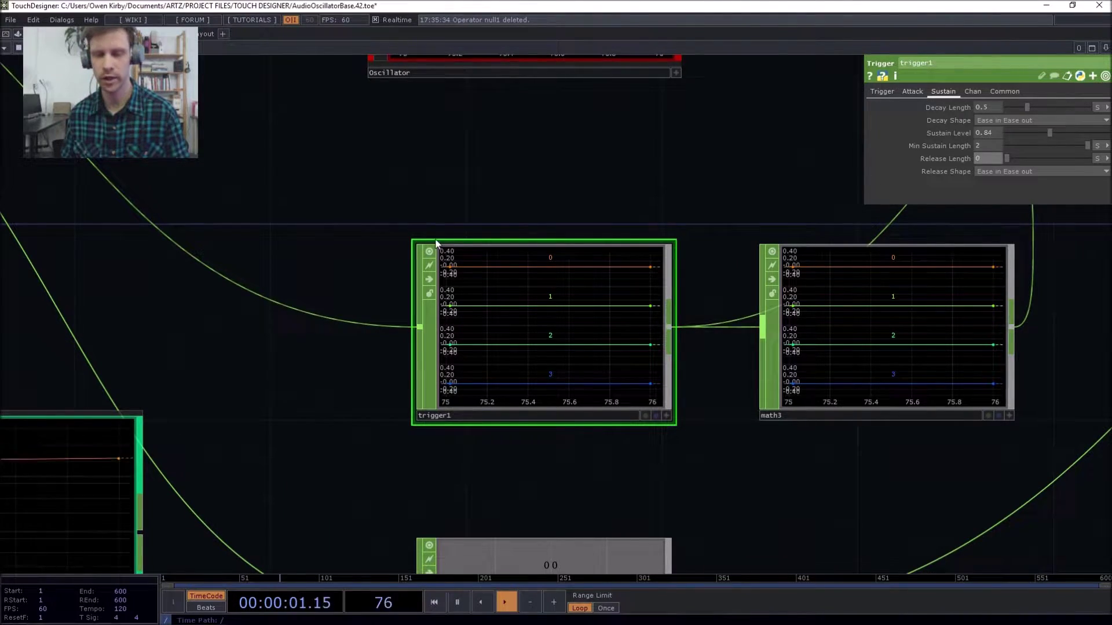
- Select the voice_allocator component to show its Voice Allocator parameters
{"action": "left_click_drag", "start_coordinate": [427, 201], "coordinate": [650, 436]}
{"action": "scroll", "coordinate": [697, 402], "scroll_direction": "down", "scroll_amount": 3}
{"action": "left_click_drag", "start_coordinate": [670, 369], "coordinate": [755, 344]}
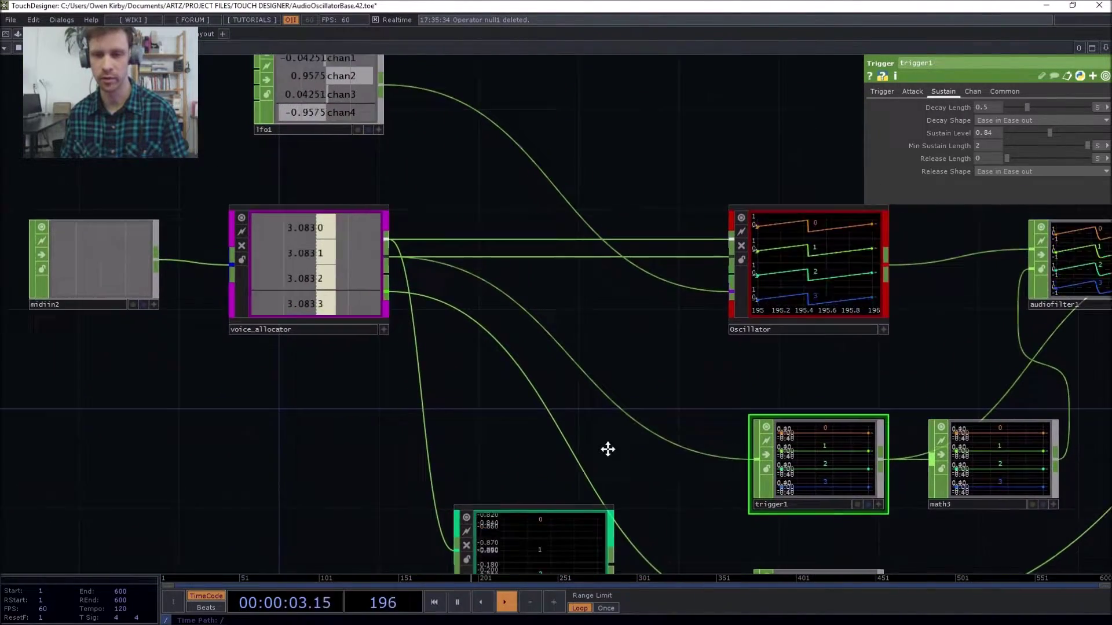
{"action": "left_click_drag", "start_coordinate": [608, 450], "coordinate": [533, 538]}
{"action": "left_click_drag", "start_coordinate": [690, 246], "coordinate": [534, 268]}
{"action": "scroll", "coordinate": [404, 436], "scroll_direction": "up", "scroll_amount": 3}
{"action": "left_click_drag", "start_coordinate": [536, 399], "coordinate": [1106, 286]}
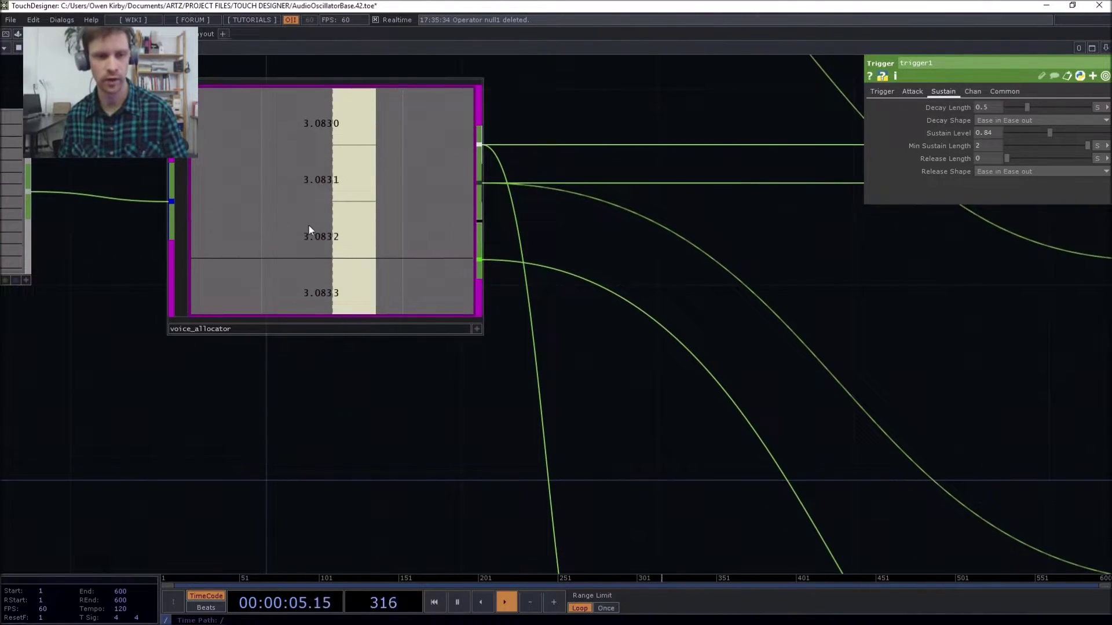
{"action": "left_click", "coordinate": [309, 230]}
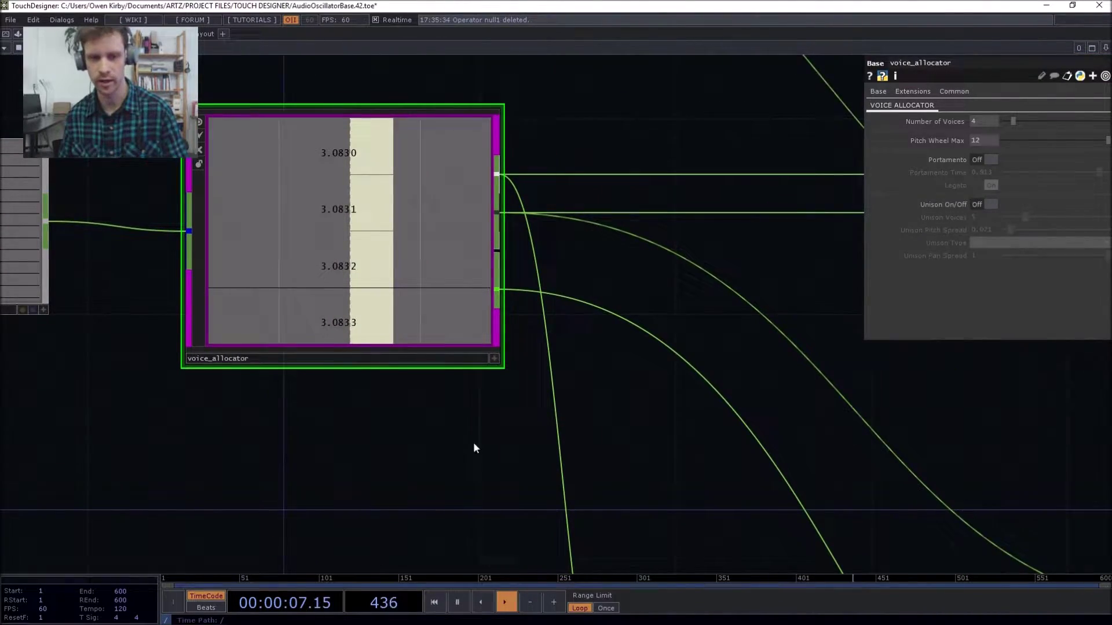
- Examine how voice_allocator connects to the Oscillator and trigger1, and how lfo1 feeds the Oscillator
{"action": "left_click_drag", "start_coordinate": [474, 444], "coordinate": [307, 424]}
{"action": "scroll", "coordinate": [307, 425], "scroll_direction": "down", "scroll_amount": 5}
{"action": "left_click_drag", "start_coordinate": [563, 242], "coordinate": [618, 218]}
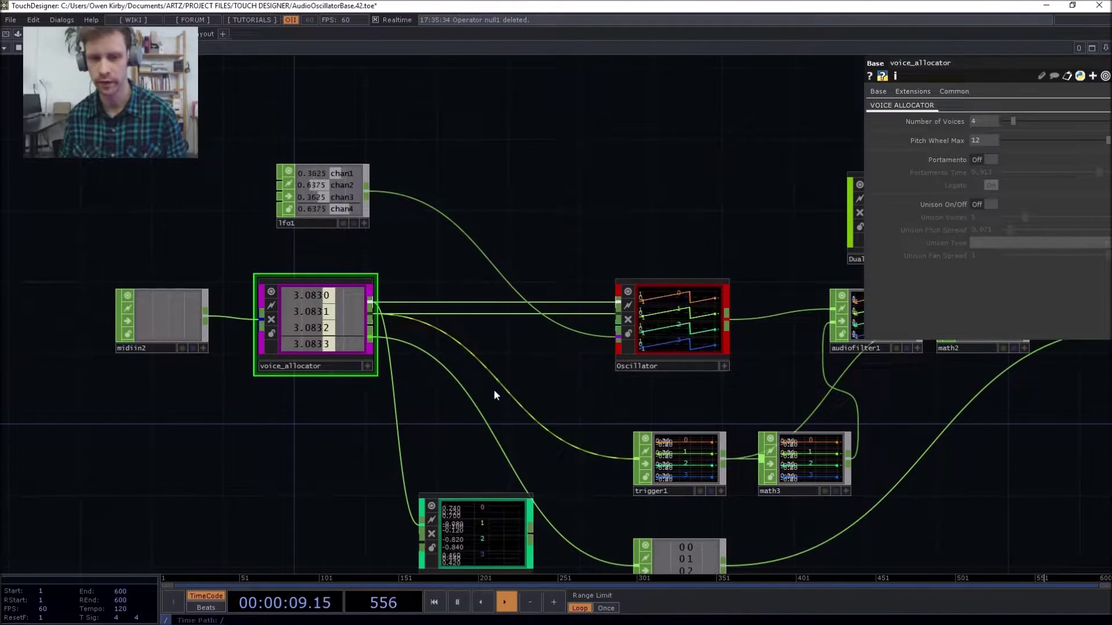
{"action": "left_click_drag", "start_coordinate": [541, 379], "coordinate": [606, 368]}
{"action": "left_click_drag", "start_coordinate": [645, 230], "coordinate": [588, 220]}
{"action": "scroll", "coordinate": [529, 333], "scroll_direction": "up", "scroll_amount": 3}
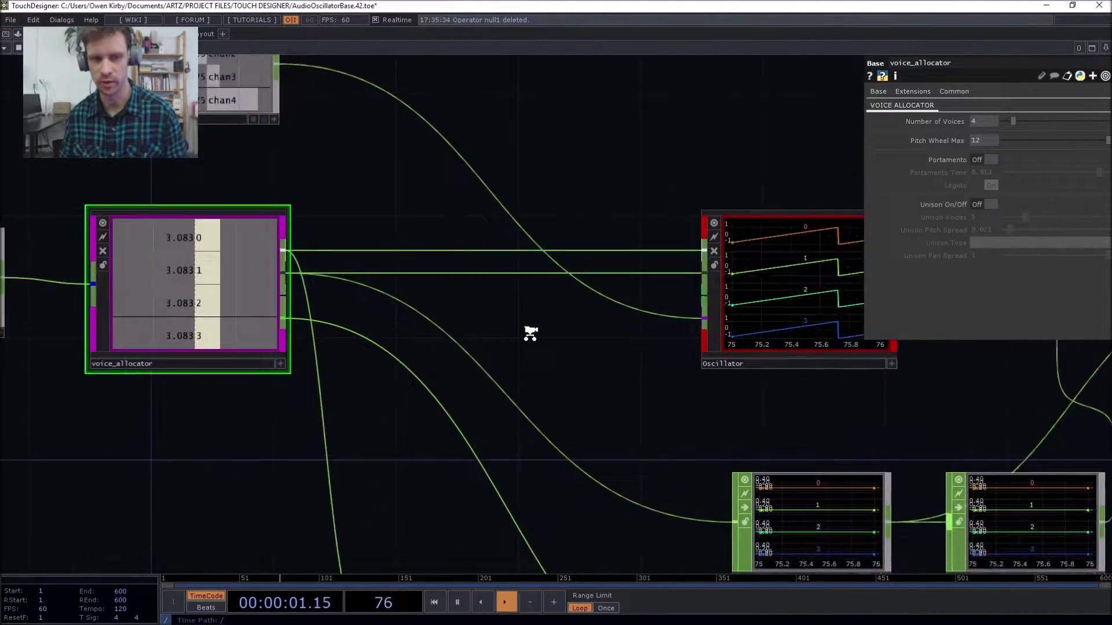
{"action": "scroll", "coordinate": [530, 333], "scroll_direction": "up", "scroll_amount": 1}
{"action": "left_click_drag", "start_coordinate": [532, 313], "coordinate": [639, 312]}
{"action": "left_click_drag", "start_coordinate": [644, 356], "coordinate": [645, 421]}
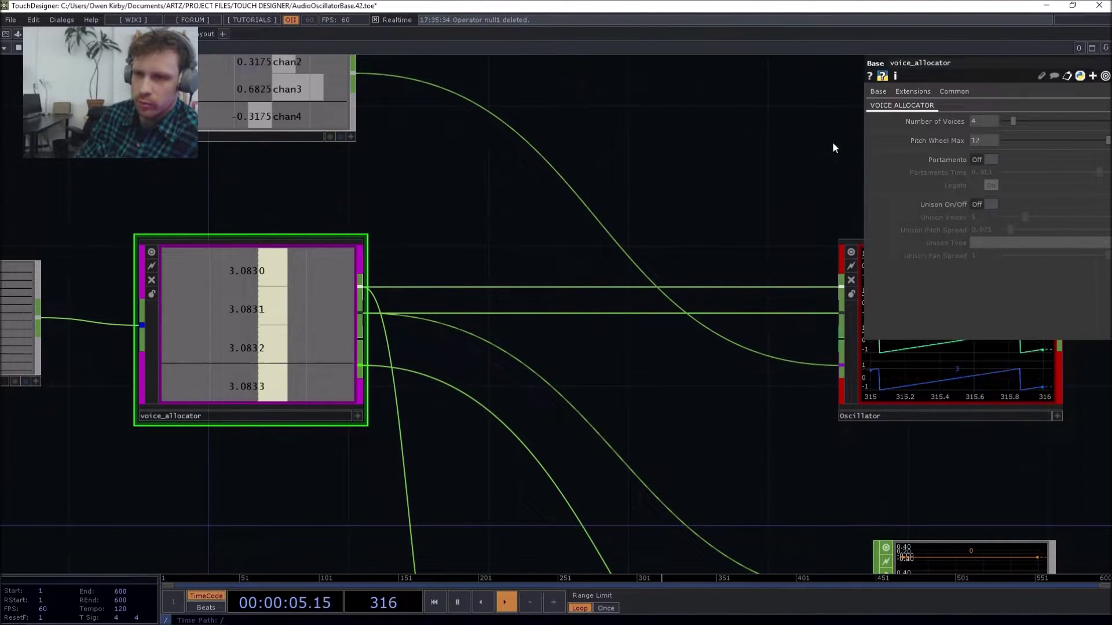
{"action": "left_click_drag", "start_coordinate": [583, 178], "coordinate": [455, 184]}
{"action": "left_click_drag", "start_coordinate": [291, 319], "coordinate": [416, 244]}
{"action": "scroll", "coordinate": [415, 245], "scroll_direction": "down", "scroll_amount": 2}
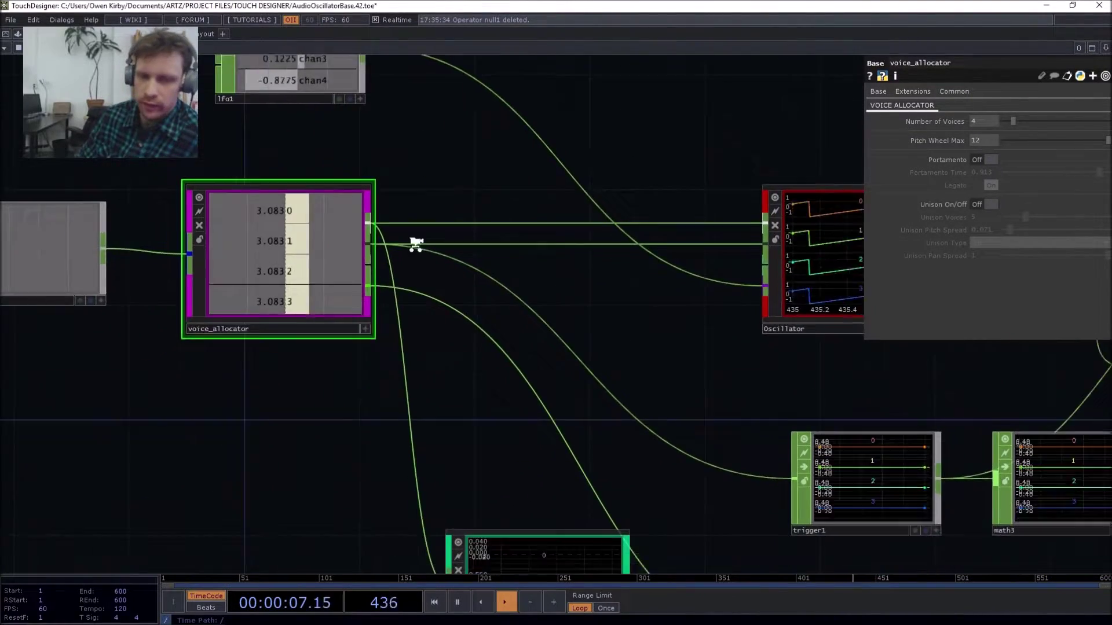
{"action": "scroll", "coordinate": [416, 245], "scroll_direction": "down", "scroll_amount": 1}
{"action": "left_click_drag", "start_coordinate": [613, 184], "coordinate": [791, 189]}
- Try Number of Voices values of 1, 2 and 6 on the voice_allocator component
{"action": "left_click_drag", "start_coordinate": [757, 154], "coordinate": [600, 191]}
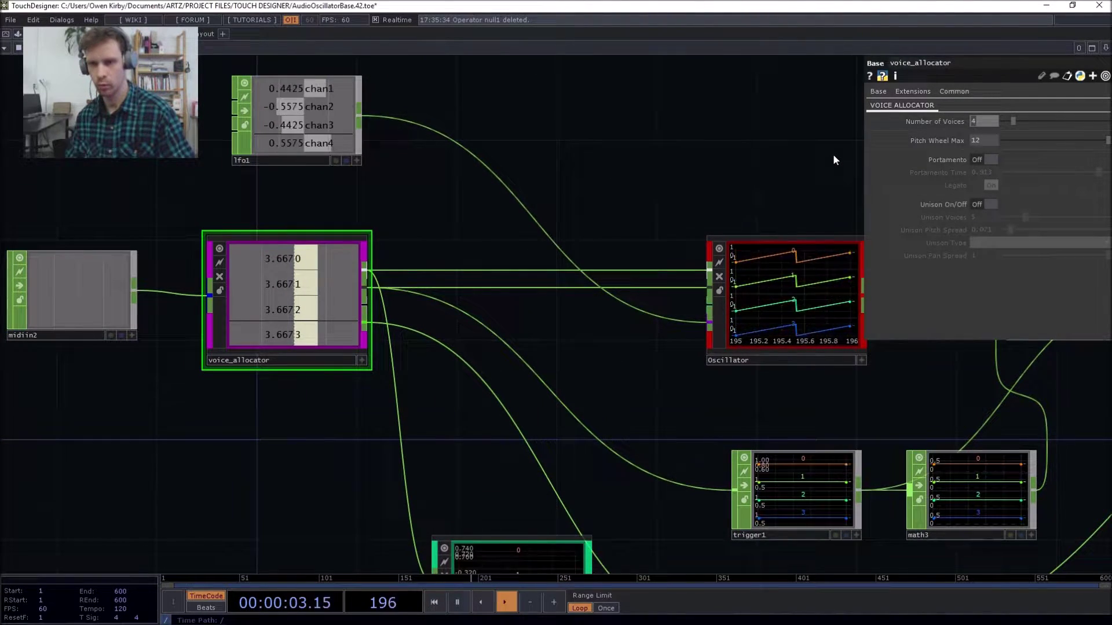
{"action": "type", "text": "1"}
{"action": "key", "text": "Return"}
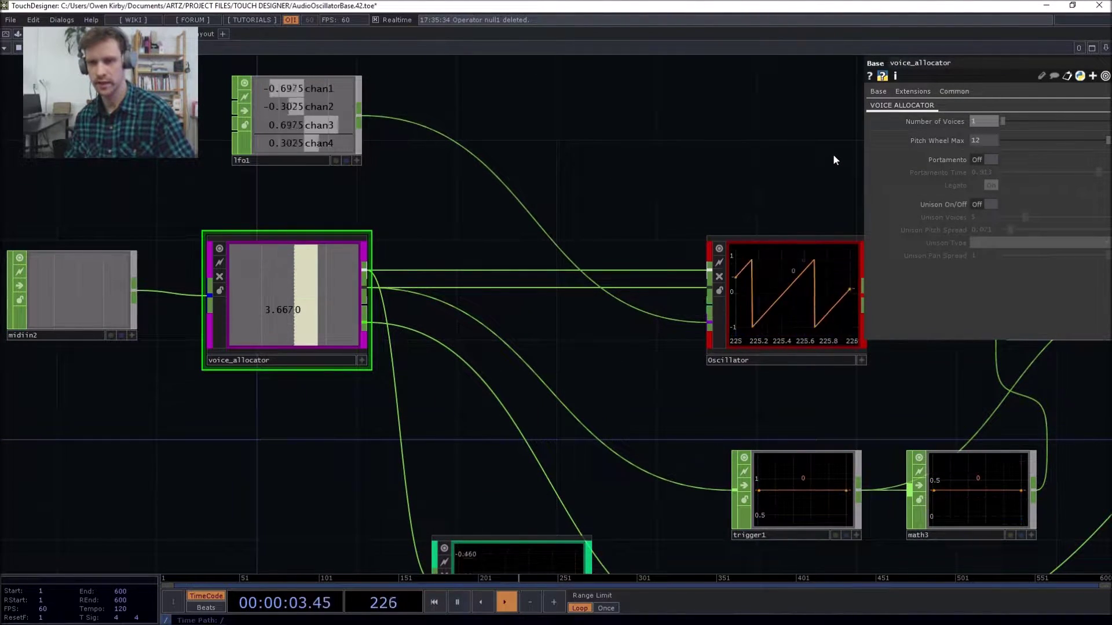
{"action": "left_click", "coordinate": [986, 118]}
{"action": "type", "text": "2"}
{"action": "key", "text": "Return"}
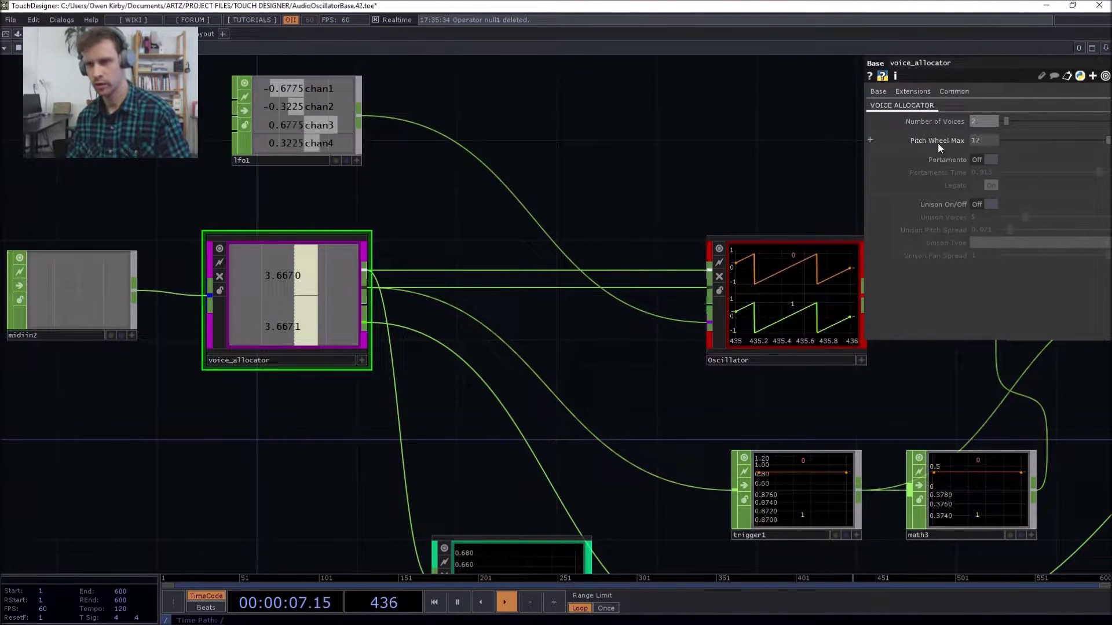
{"action": "left_click", "coordinate": [988, 121]}
{"action": "type", "text": "6"}
{"action": "key", "text": "Return"}
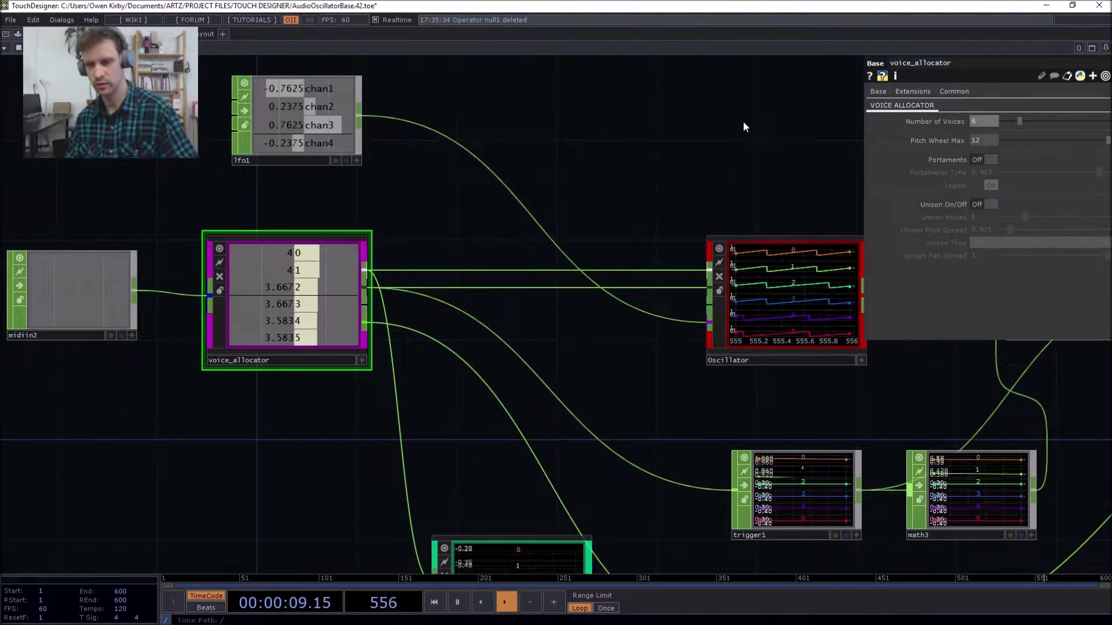
- Set Number of Voices on the voice_allocator component to 4
{"action": "left_click_drag", "start_coordinate": [895, 521], "coordinate": [794, 388]}
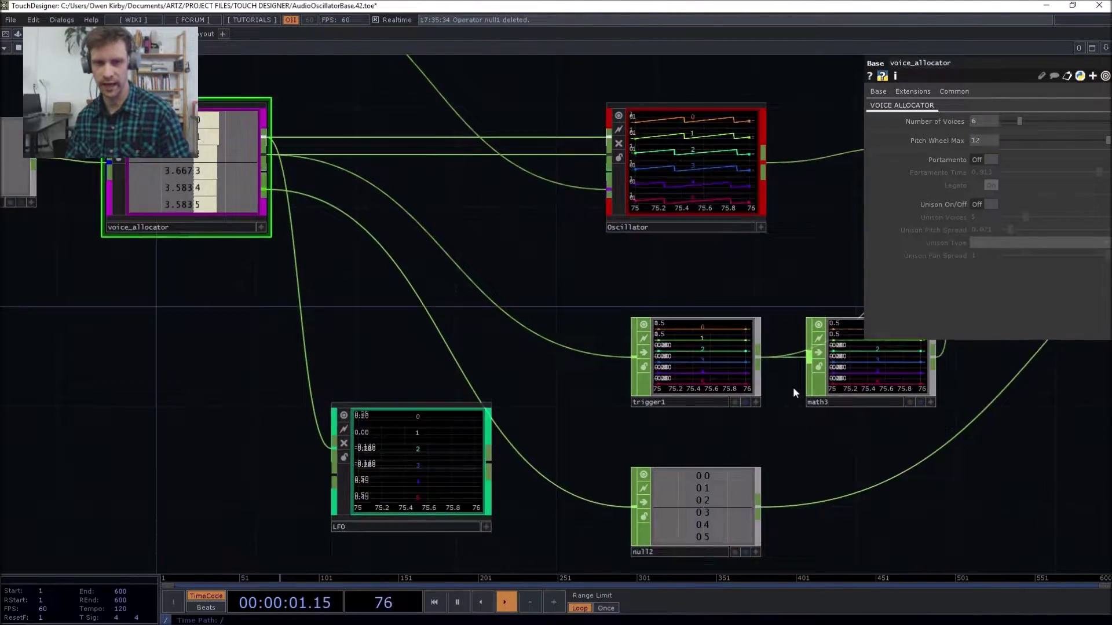
{"action": "scroll", "coordinate": [793, 386], "scroll_direction": "up", "scroll_amount": 5}
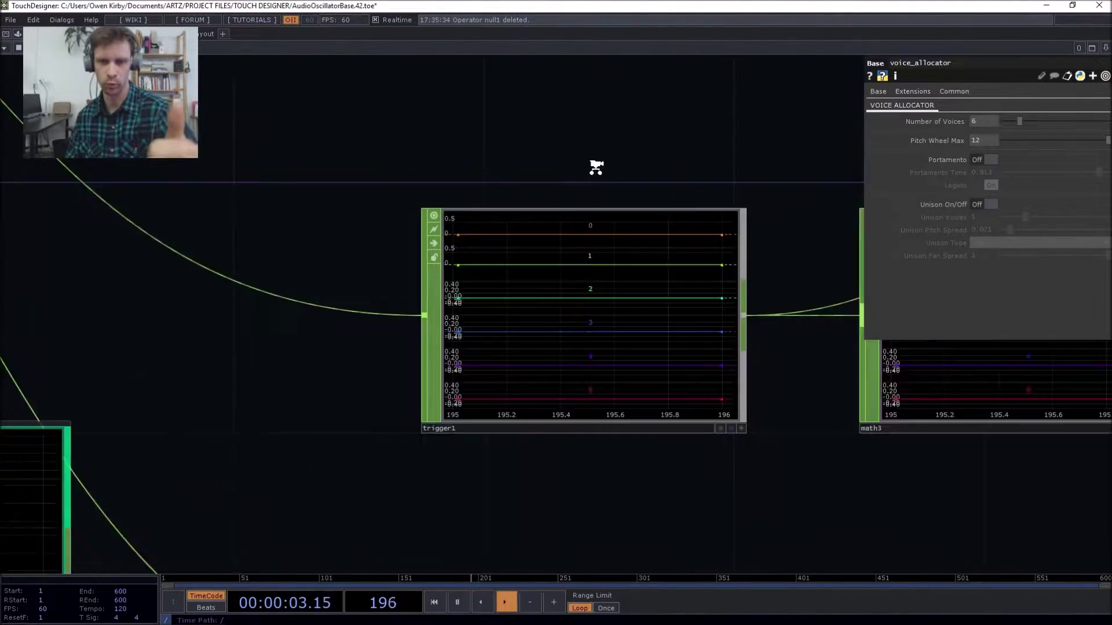
{"action": "scroll", "coordinate": [596, 168], "scroll_direction": "down", "scroll_amount": 4}
{"action": "left_click_drag", "start_coordinate": [539, 158], "coordinate": [659, 308]}
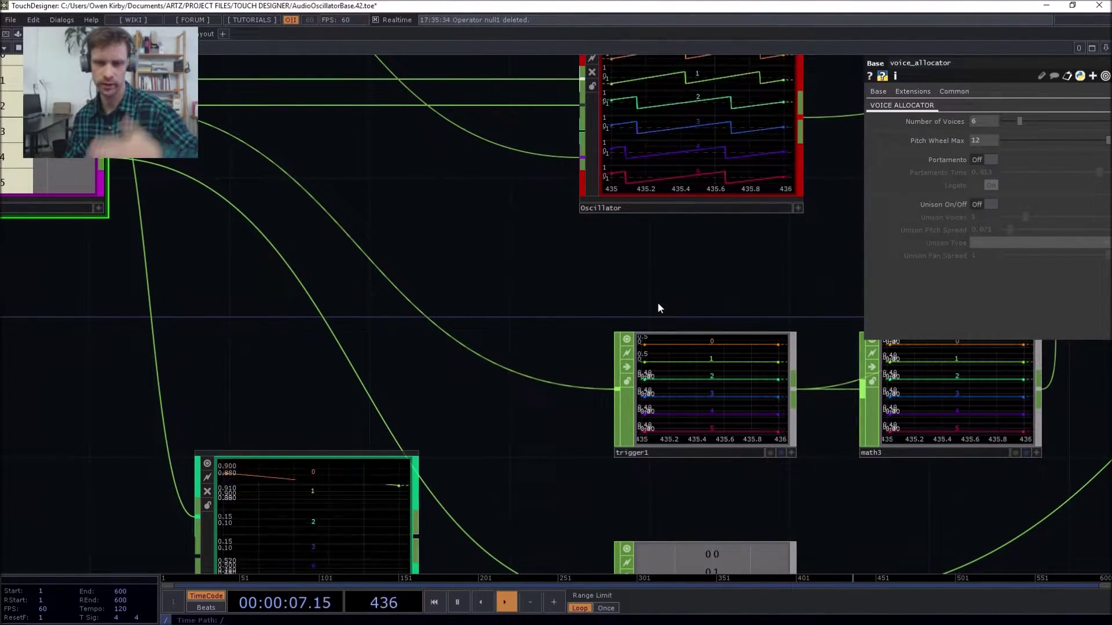
{"action": "left_click_drag", "start_coordinate": [658, 303], "coordinate": [1068, 380]}
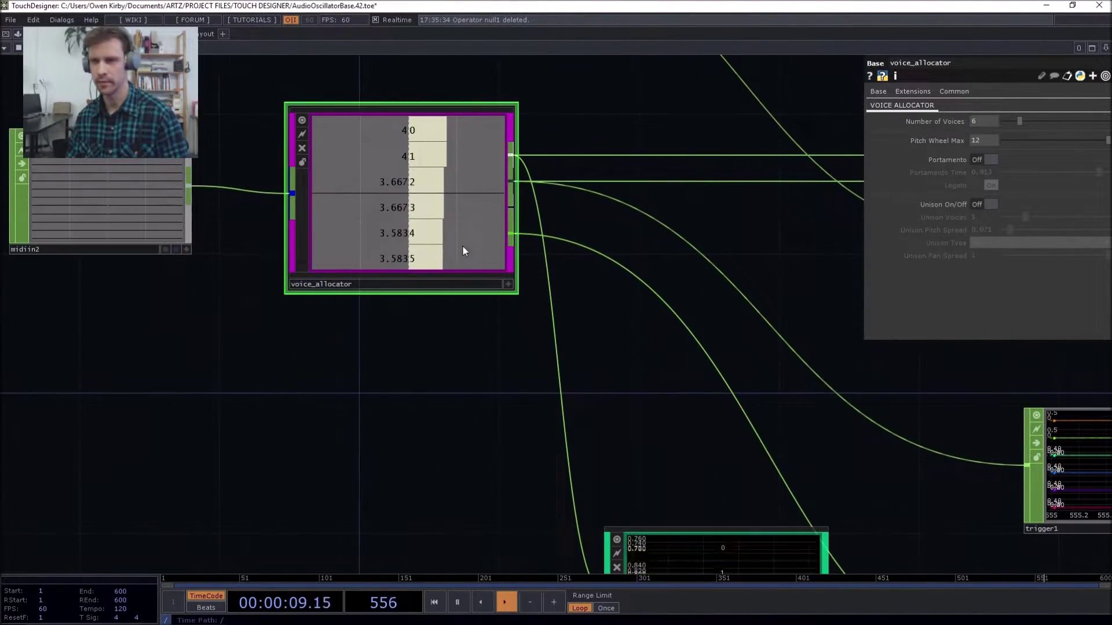
{"action": "left_click", "coordinate": [973, 121]}
{"action": "type", "text": "4"}
{"action": "key", "text": "Return"}
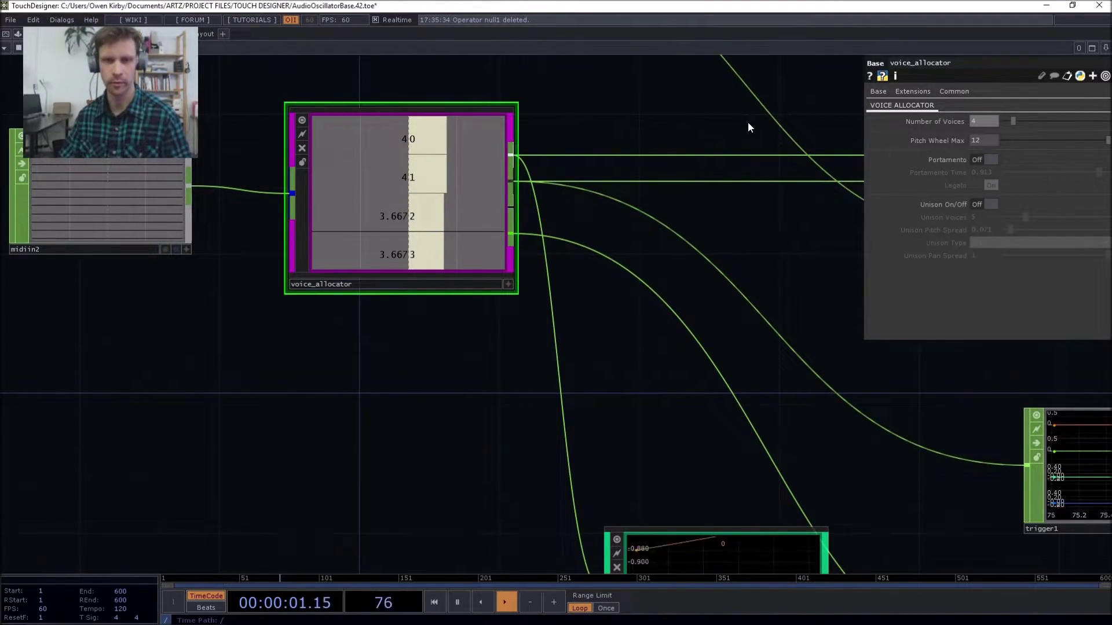
- Try deleting the quad_voice1 CHOP Execute inside the voice_allocator network and undo the deletion
{"action": "scroll", "coordinate": [377, 218], "scroll_direction": "up", "scroll_amount": 5}
{"action": "scroll", "coordinate": [129, 325], "scroll_direction": "up", "scroll_amount": 5}
{"action": "left_click_drag", "start_coordinate": [672, 325], "coordinate": [599, 559]}
{"action": "left_click", "coordinate": [761, 235]}
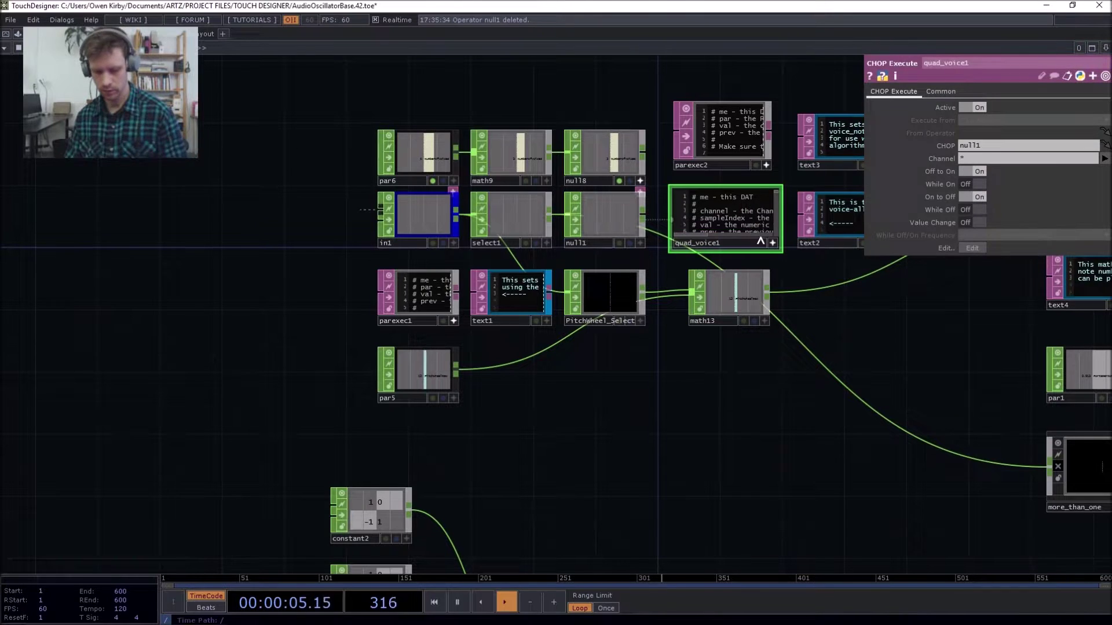
{"action": "key", "text": "Delete"}
{"action": "key", "text": "ctrl+z"}
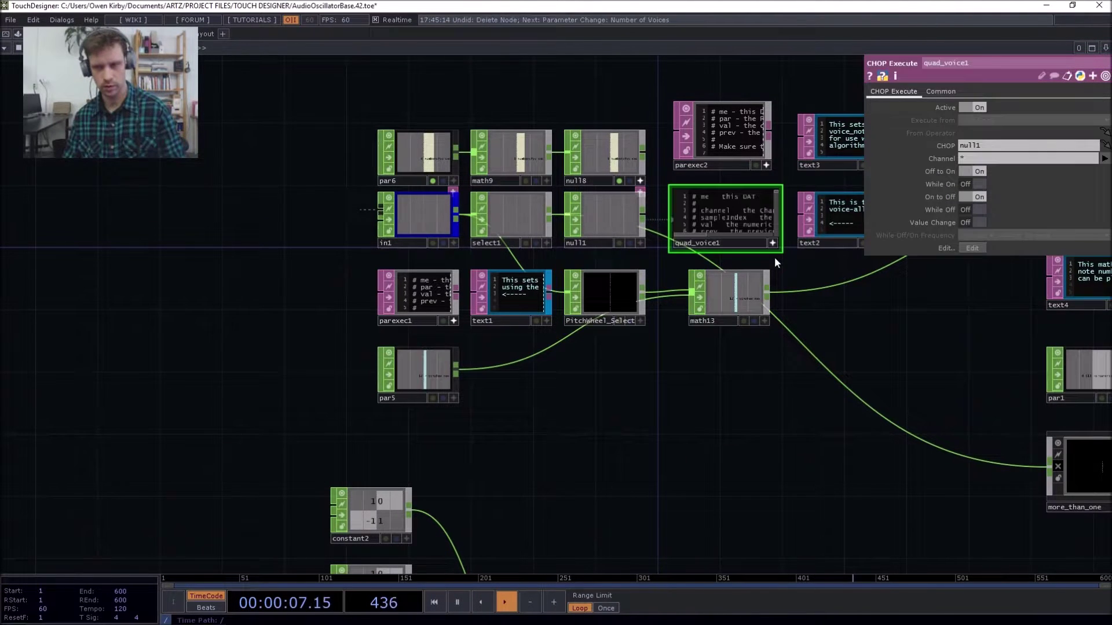
- Return from the voice_allocator network to the parent network and view the Oscillator component's parameters
{"action": "scroll", "coordinate": [638, 373], "scroll_direction": "down", "scroll_amount": 5}
{"action": "left_click_drag", "start_coordinate": [571, 198], "coordinate": [480, 208]}
{"action": "scroll", "coordinate": [554, 223], "scroll_direction": "down", "scroll_amount": 4}
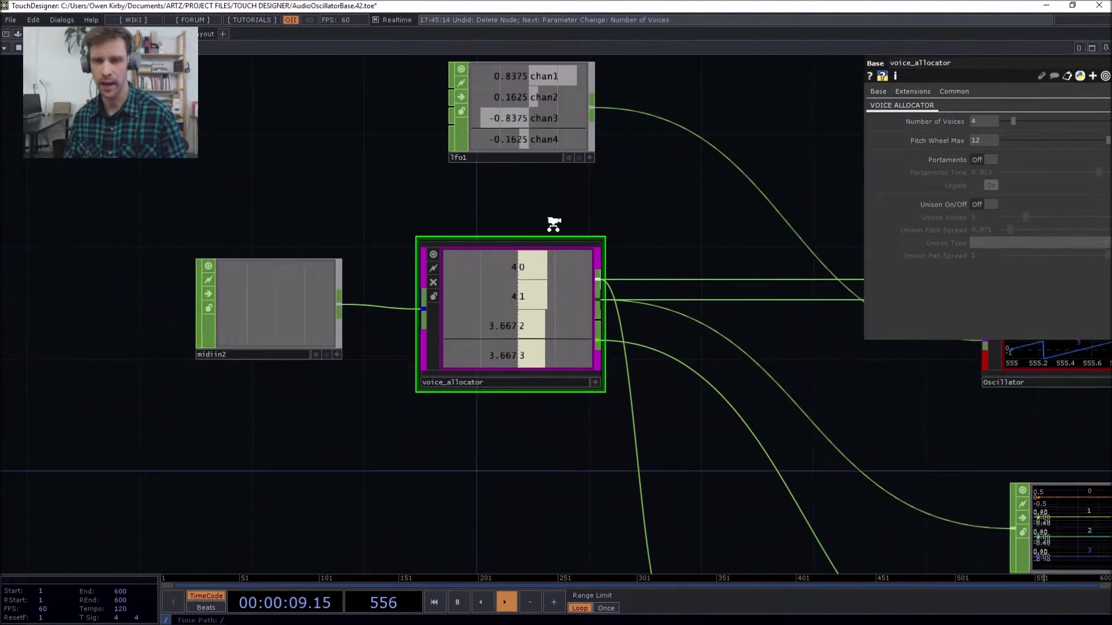
{"action": "scroll", "coordinate": [613, 259], "scroll_direction": "up", "scroll_amount": 8}
{"action": "scroll", "coordinate": [336, 346], "scroll_direction": "down", "scroll_amount": 6}
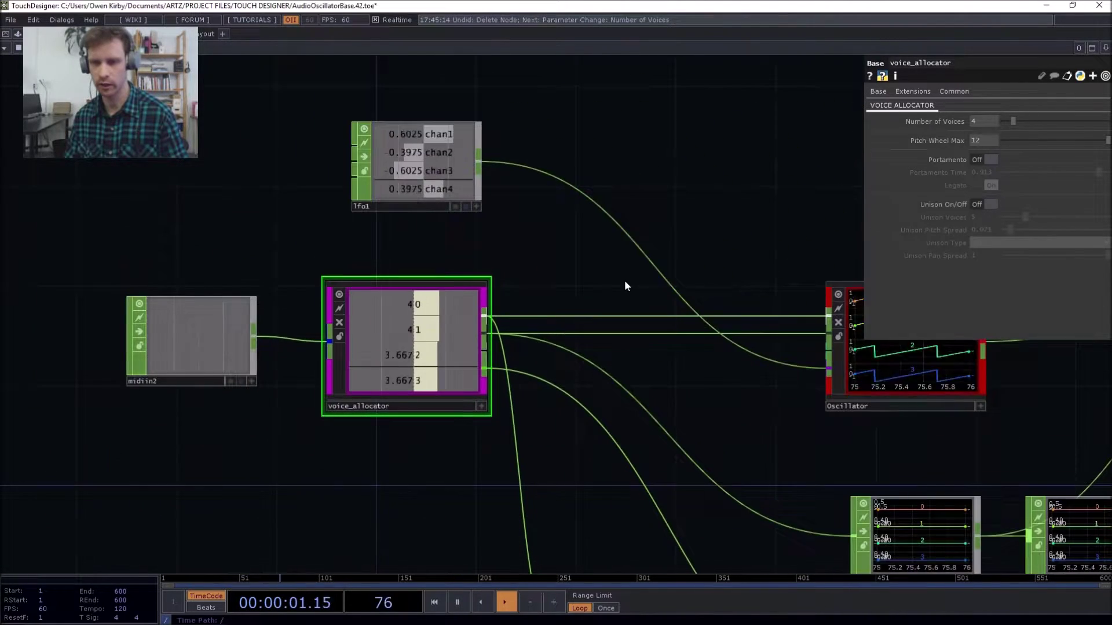
{"action": "left_click", "coordinate": [726, 316]}
{"action": "left_click_drag", "start_coordinate": [562, 206], "coordinate": [710, 198]}
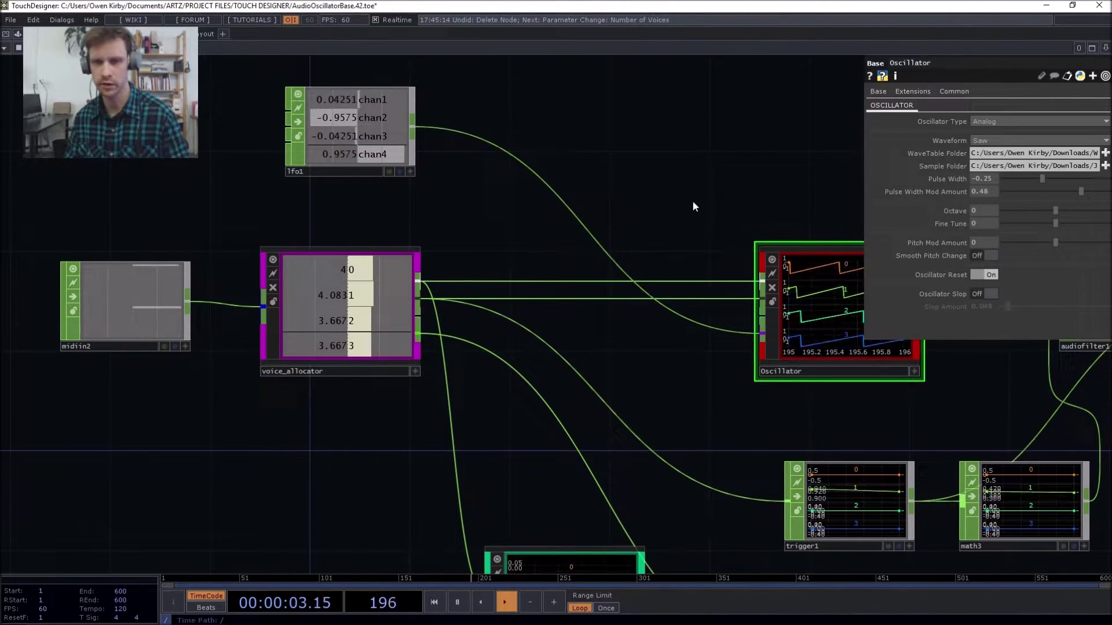
- Enable Unison on voice_allocator and compare Unison Pan Spread at 0 and 1, leaving it at 1
{"action": "left_click", "coordinate": [373, 318]}
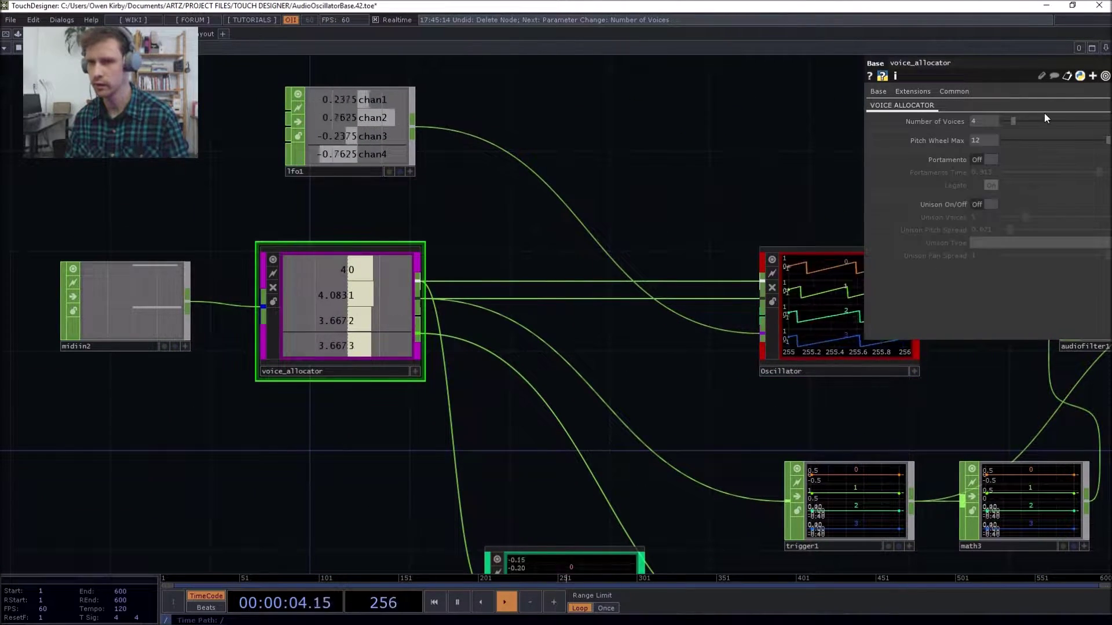
{"action": "left_click", "coordinate": [983, 206]}
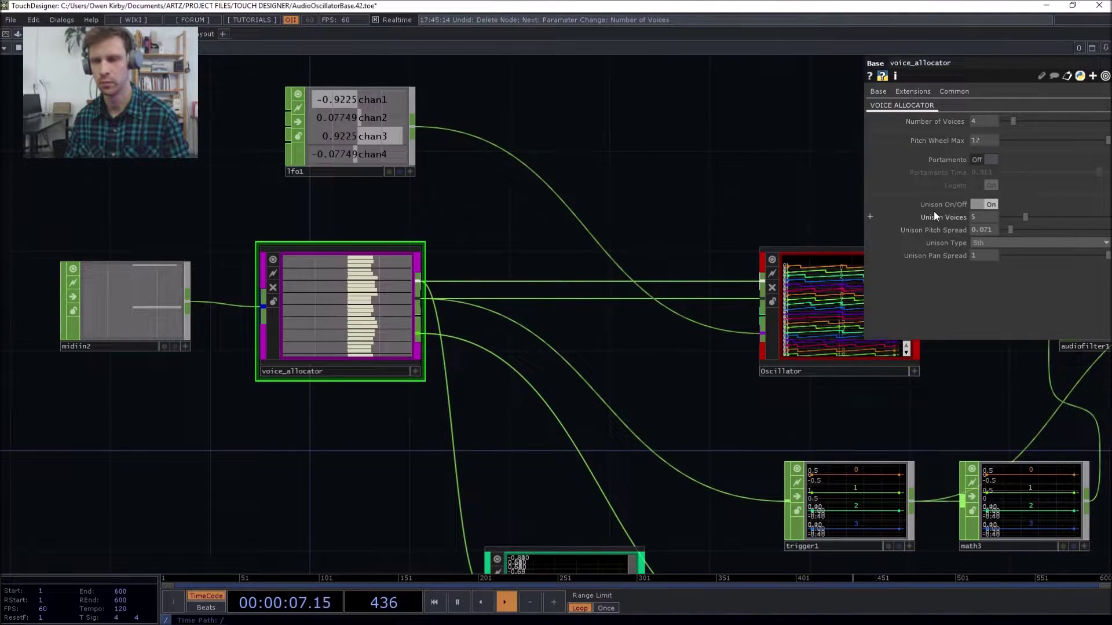
{"action": "left_click_drag", "start_coordinate": [1087, 258], "coordinate": [984, 259]}
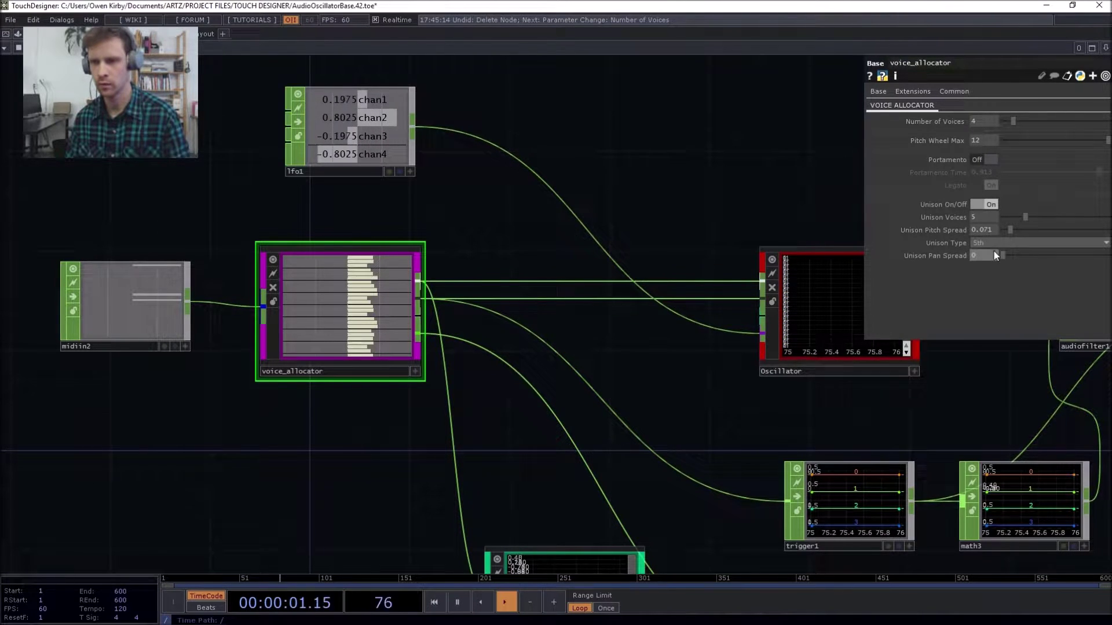
{"action": "left_click_drag", "start_coordinate": [996, 255], "coordinate": [1103, 257]}
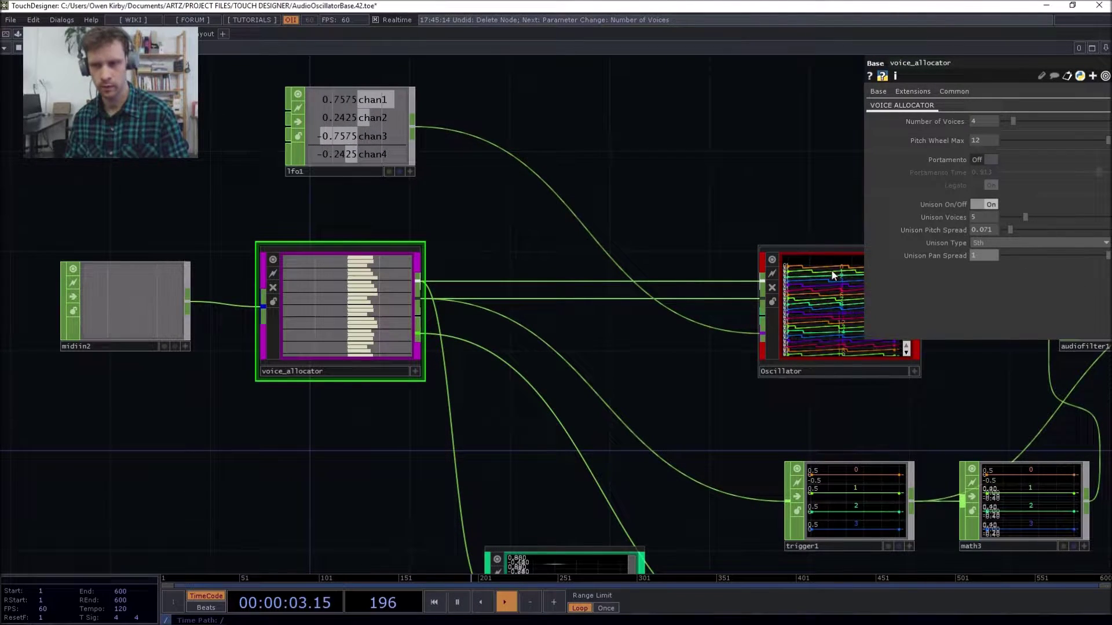
- Set the voice_allocator's Unison Pitch Spread to 0.274
{"action": "mouse_move", "coordinate": [1011, 230]}
{"action": "left_mouse_down"}
{"action": "mouse_move", "coordinate": [1073, 228]}
{"action": "mouse_move", "coordinate": [1031, 237]}
{"action": "left_mouse_up"}
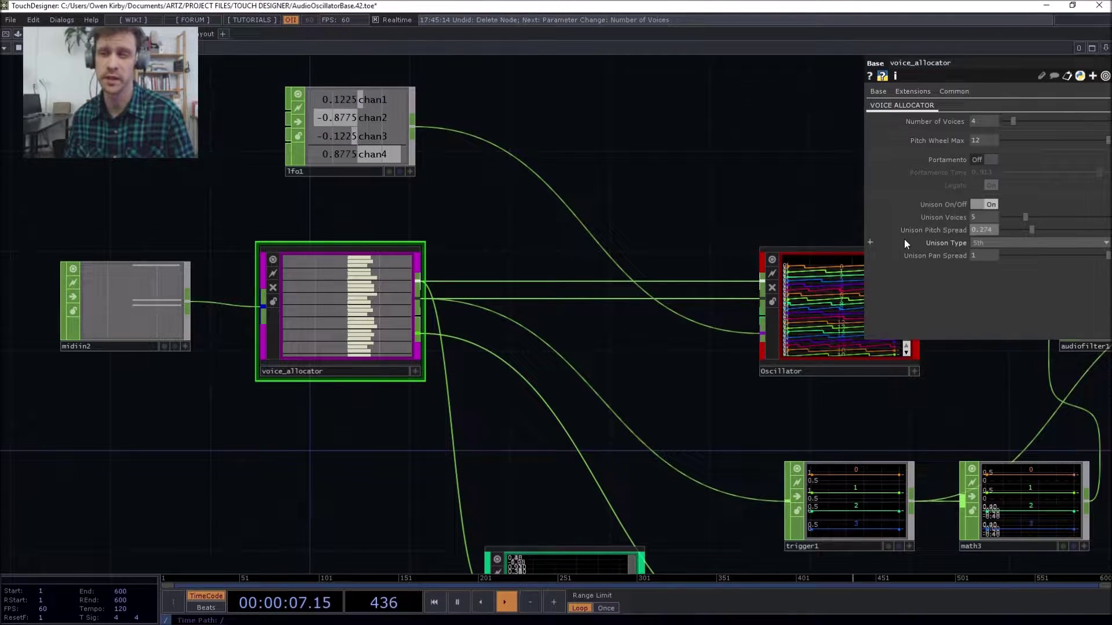
{"action": "left_click_drag", "start_coordinate": [611, 188], "coordinate": [731, 193]}
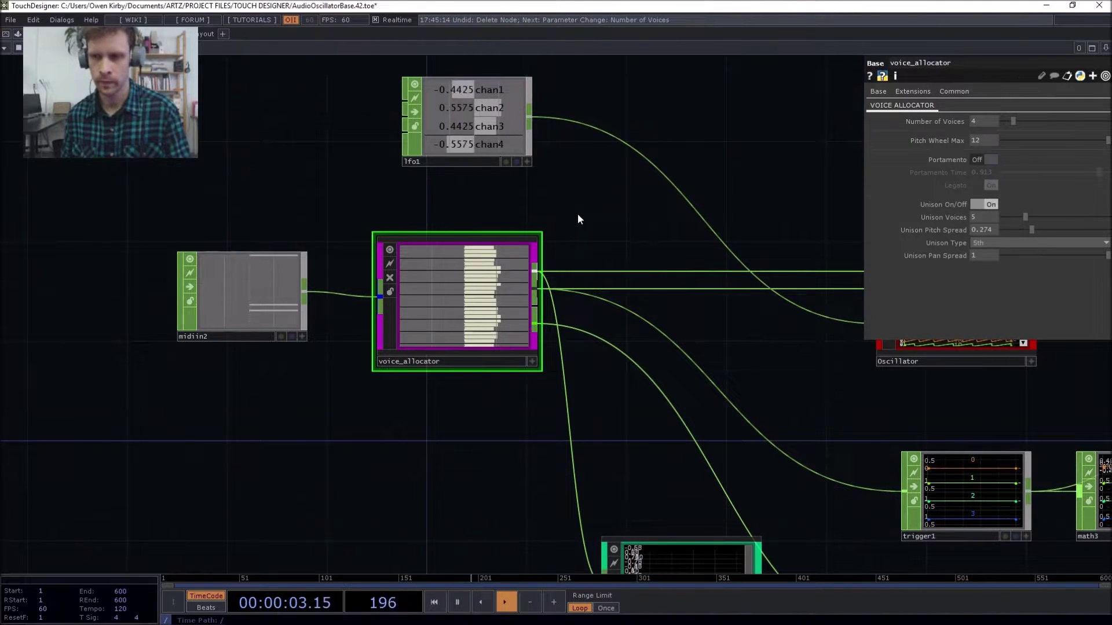
- Audition the voice_allocator's Unison Type as Unison, Major, Minor and Maj6th in turn
{"action": "left_click", "coordinate": [987, 242]}
{"action": "left_click", "coordinate": [985, 254]}
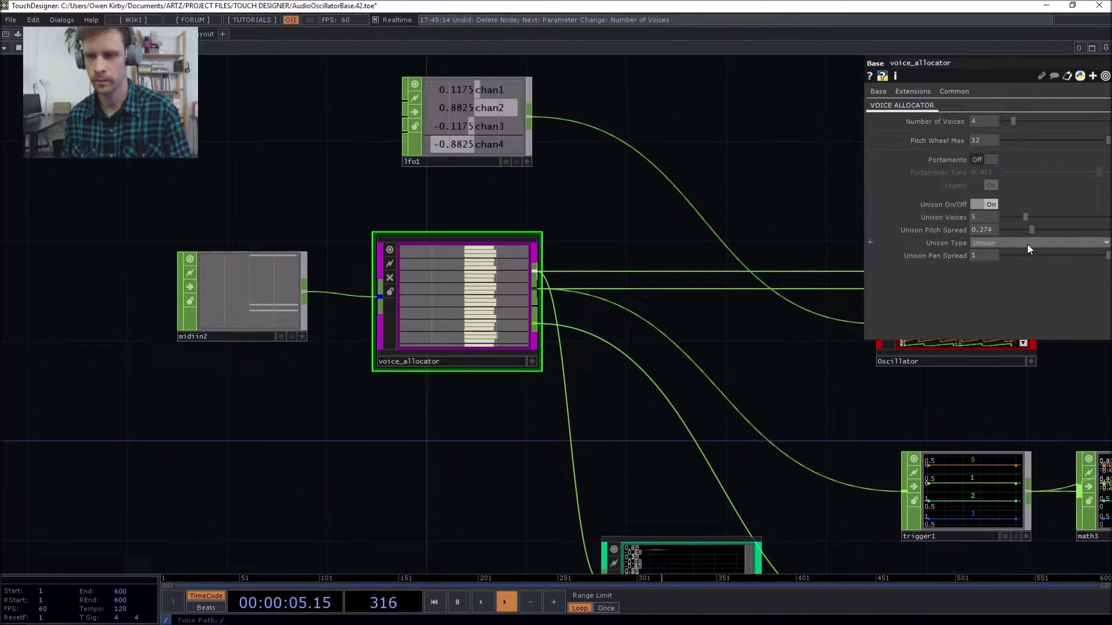
{"action": "left_click", "coordinate": [1014, 242]}
{"action": "left_click", "coordinate": [994, 264]}
{"action": "left_click", "coordinate": [1006, 241]}
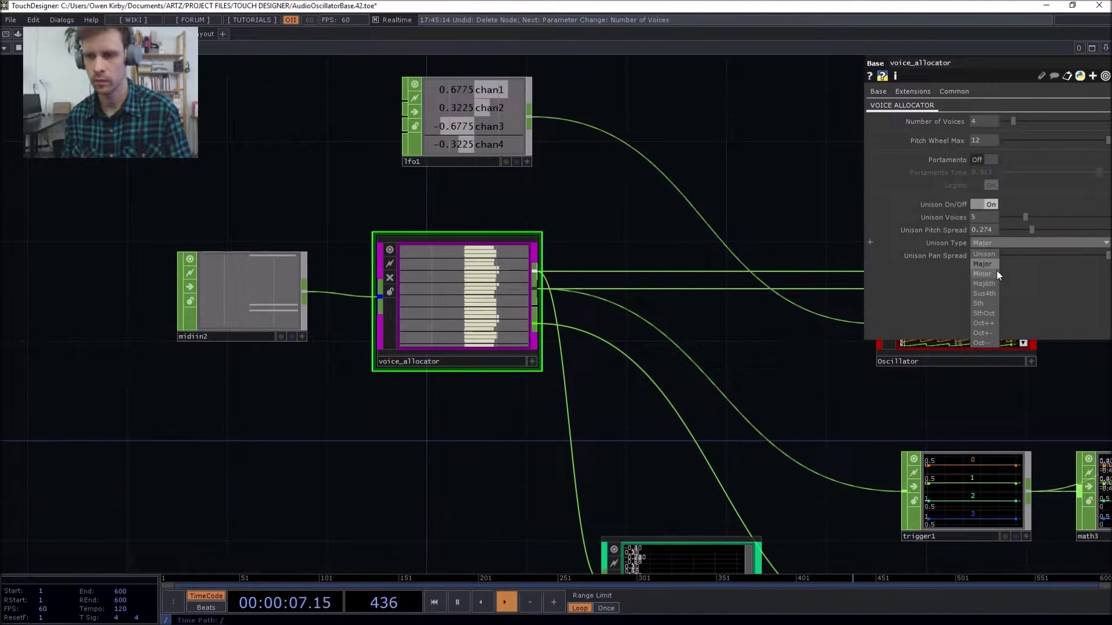
{"action": "left_click", "coordinate": [996, 272]}
{"action": "left_click", "coordinate": [996, 245]}
{"action": "left_click", "coordinate": [991, 274]}
- Audition the voice_allocator's Unison Type as Sus4th, 5th and 5thOct in turn
{"action": "left_click", "coordinate": [993, 244]}
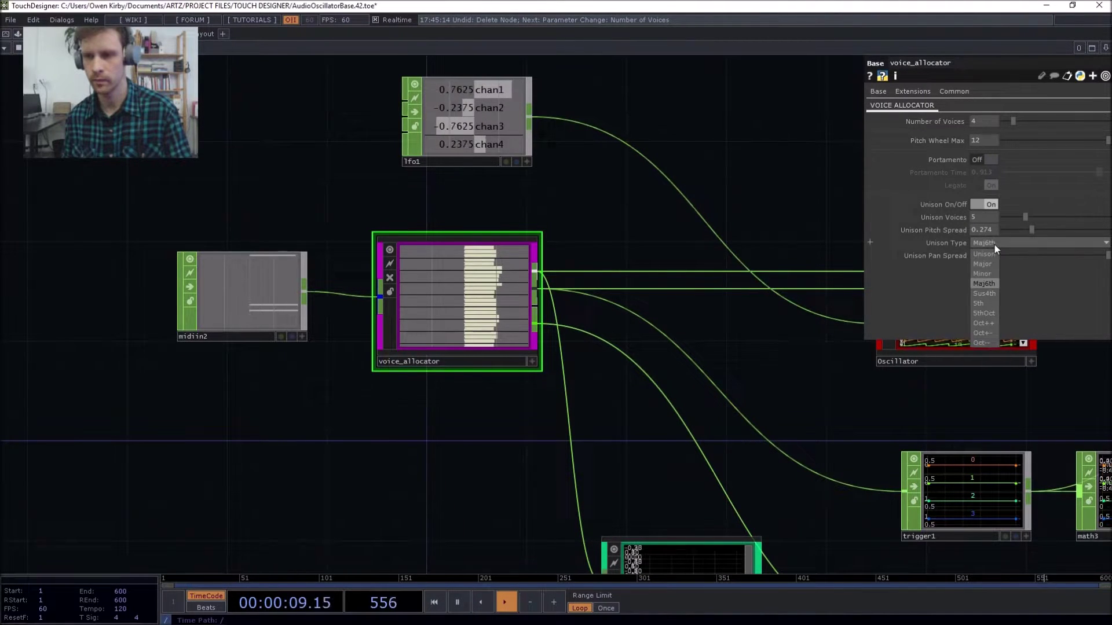
{"action": "left_click", "coordinate": [992, 294]}
{"action": "left_click", "coordinate": [993, 241]}
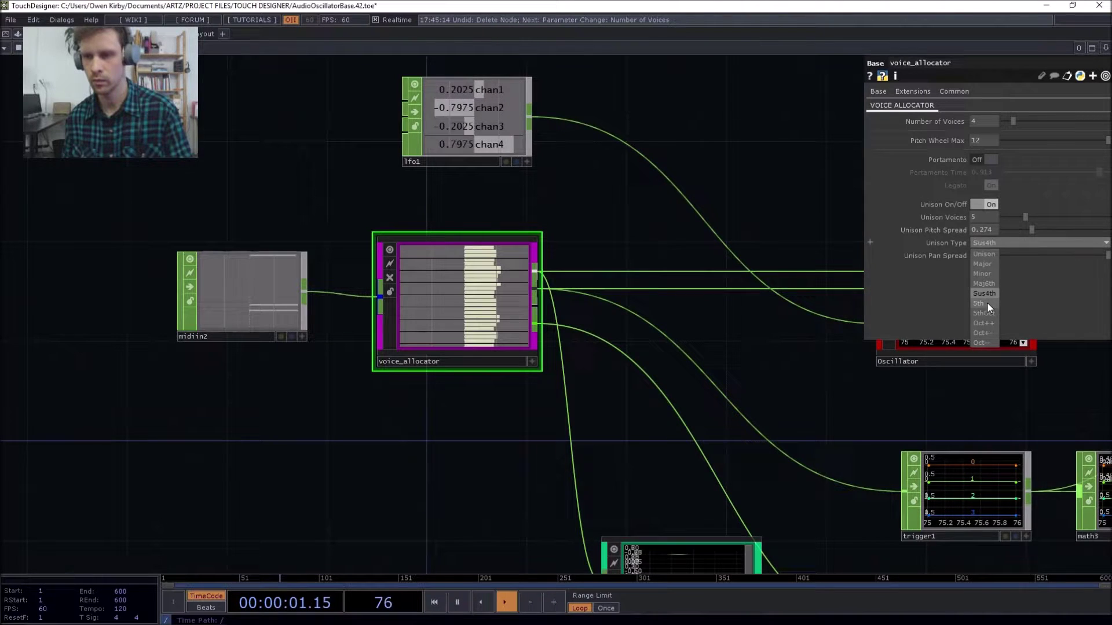
{"action": "left_click", "coordinate": [988, 303]}
{"action": "left_click", "coordinate": [991, 242]}
{"action": "left_click", "coordinate": [985, 317]}
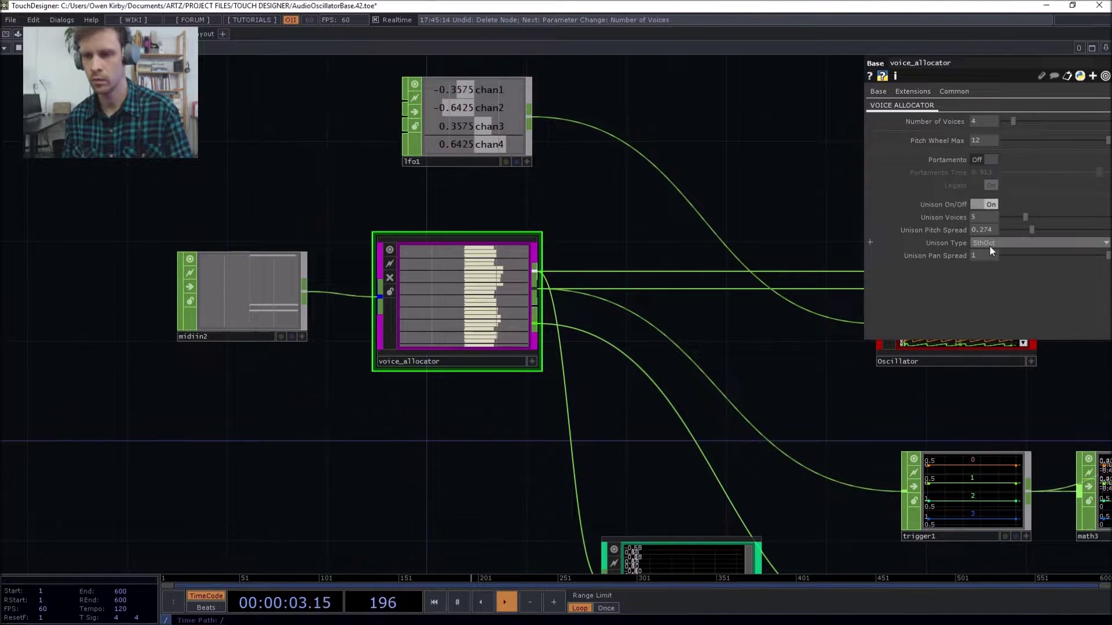
- Audition Unison Types Oct++ and Oct+-, leave the voice_allocator on Oct--, and set Unison Pitch Spread to 0.016
{"action": "left_click", "coordinate": [989, 245]}
{"action": "left_click", "coordinate": [983, 323]}
{"action": "left_click", "coordinate": [986, 242]}
{"action": "left_click", "coordinate": [989, 331]}
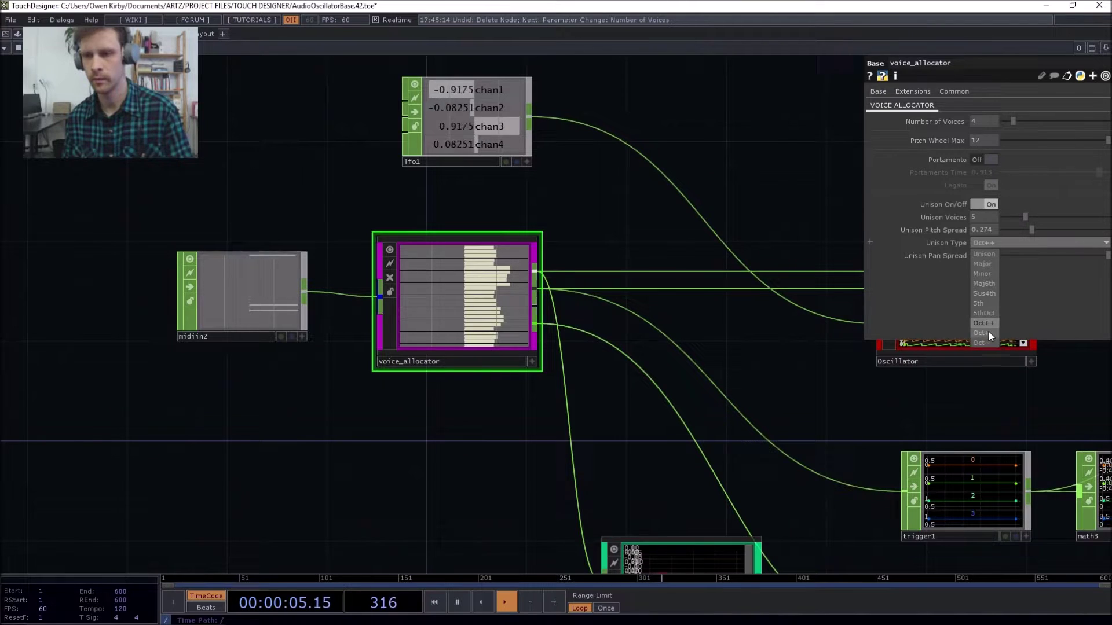
{"action": "left_click", "coordinate": [995, 247]}
{"action": "left_click", "coordinate": [988, 341]}
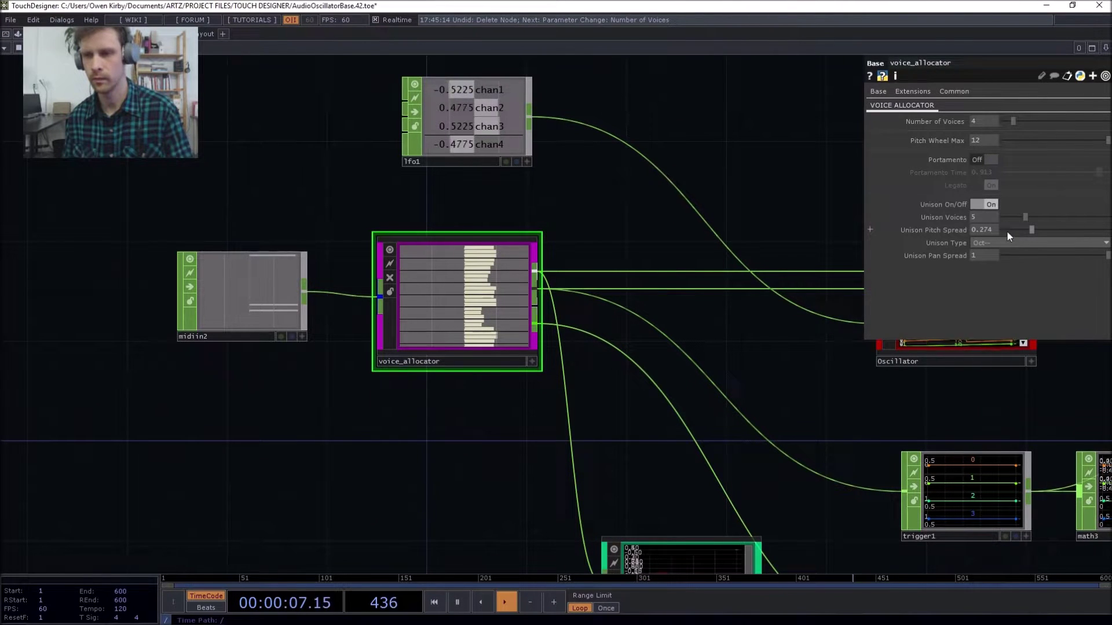
{"action": "mouse_move", "coordinate": [1032, 230]}
{"action": "left_mouse_down"}
{"action": "mouse_move", "coordinate": [1063, 229]}
{"action": "mouse_move", "coordinate": [1009, 232]}
{"action": "left_mouse_up"}
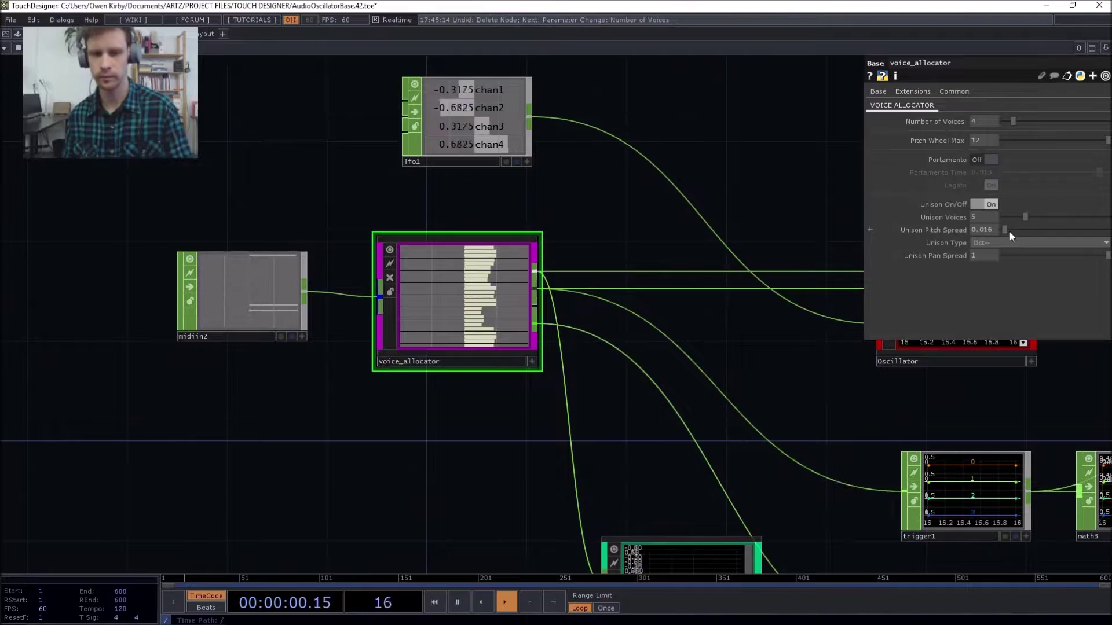
- Review the signal chain from voice_allocator through Oscillator to audio_panner, and show audio_panner's Pan parameter
{"action": "left_click_drag", "start_coordinate": [759, 176], "coordinate": [290, 178]}
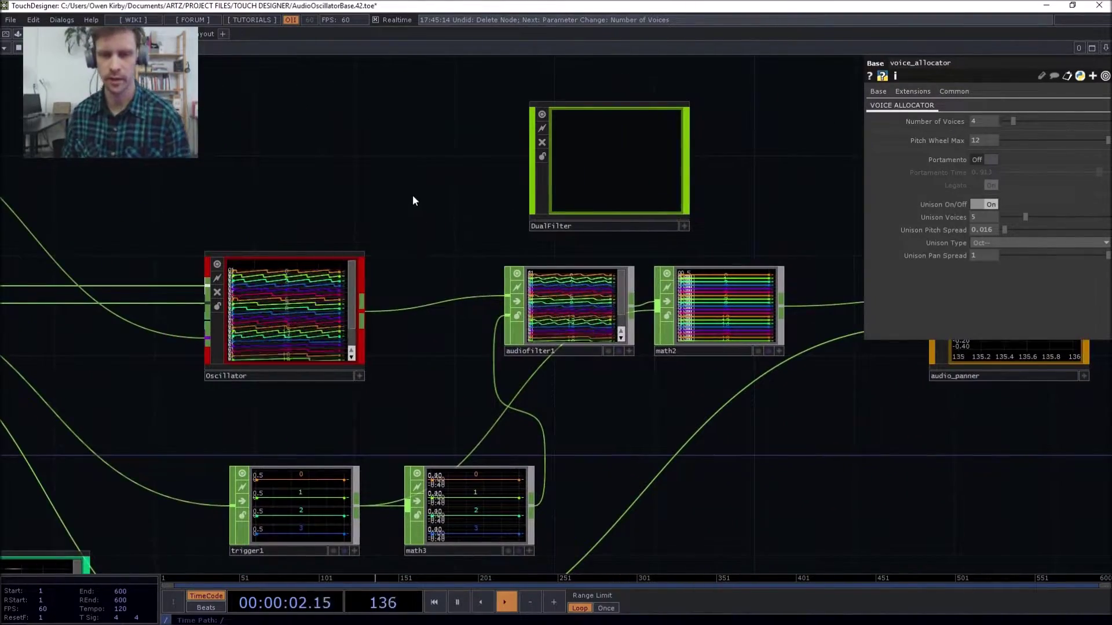
{"action": "left_click_drag", "start_coordinate": [395, 189], "coordinate": [717, 181]}
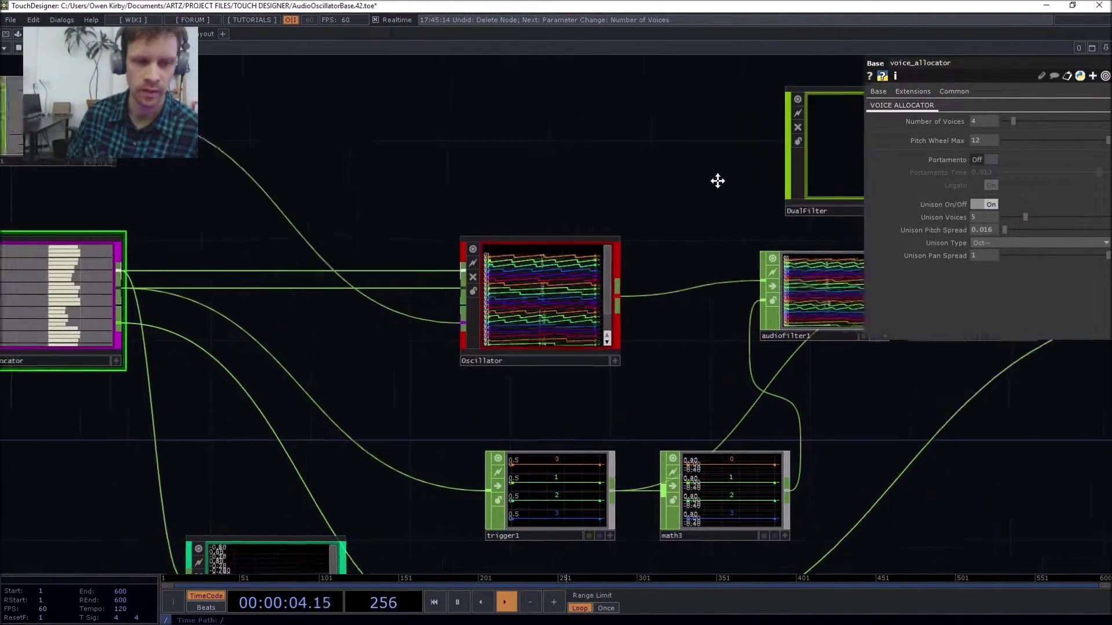
{"action": "left_click_drag", "start_coordinate": [327, 248], "coordinate": [394, 244]}
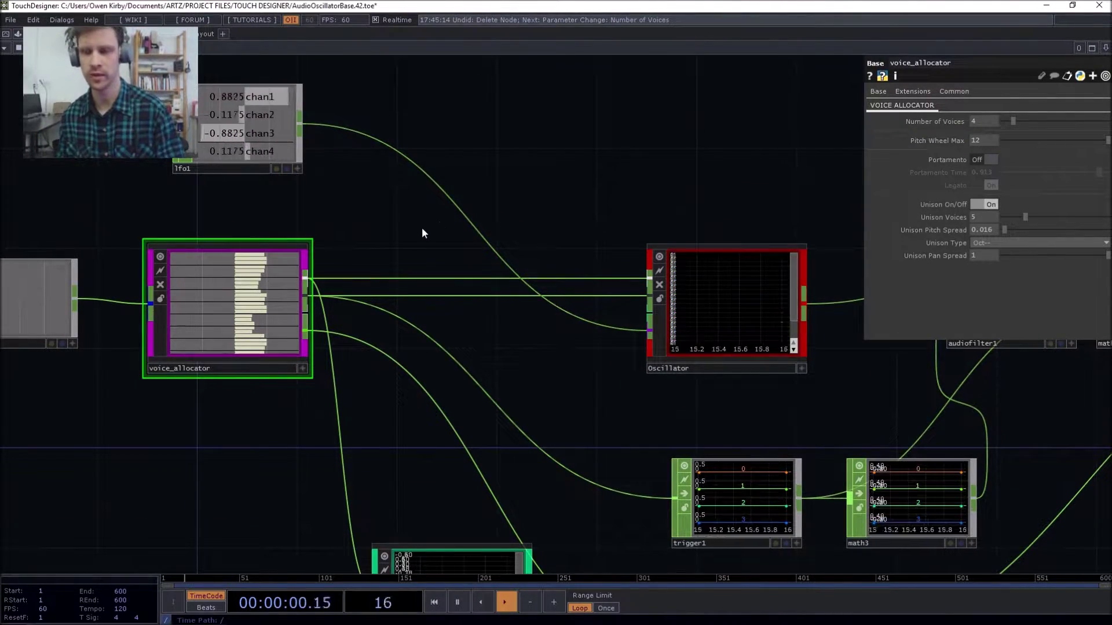
{"action": "left_click_drag", "start_coordinate": [615, 193], "coordinate": [684, 194]}
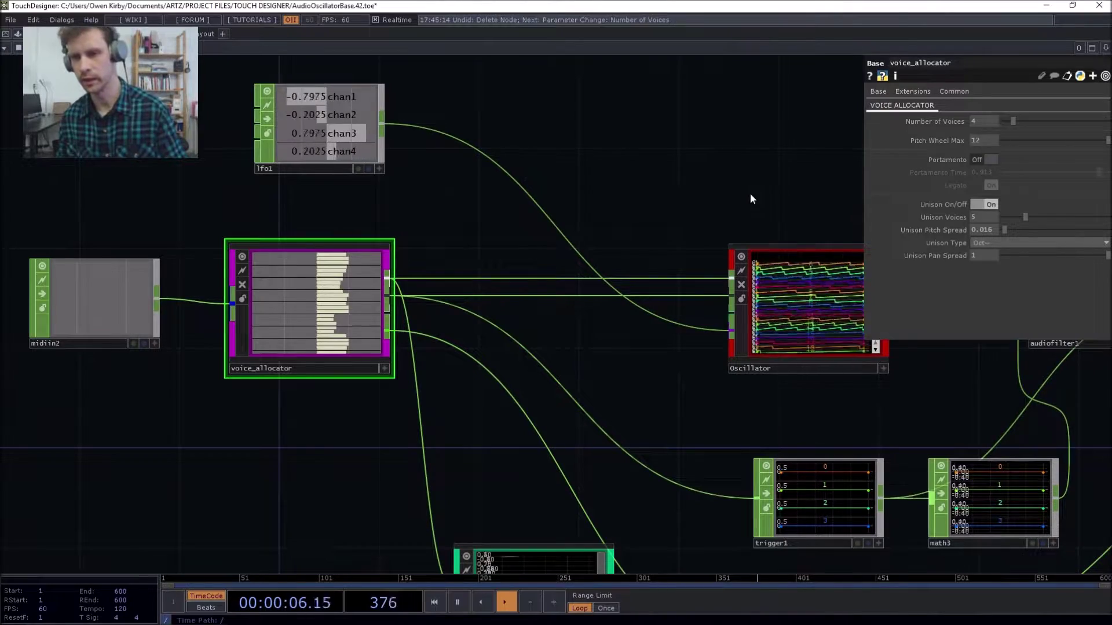
{"action": "left_click_drag", "start_coordinate": [751, 199], "coordinate": [359, 250]}
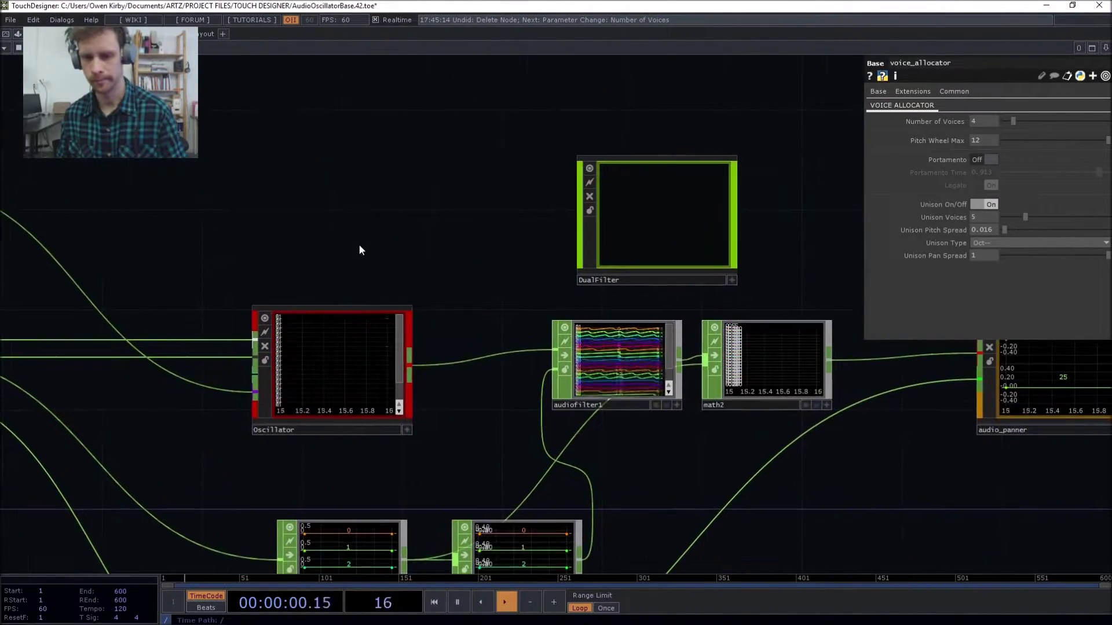
{"action": "key", "text": "h"}
{"action": "scroll", "coordinate": [675, 330], "scroll_direction": "up", "scroll_amount": 5}
{"action": "left_click", "coordinate": [728, 287]}
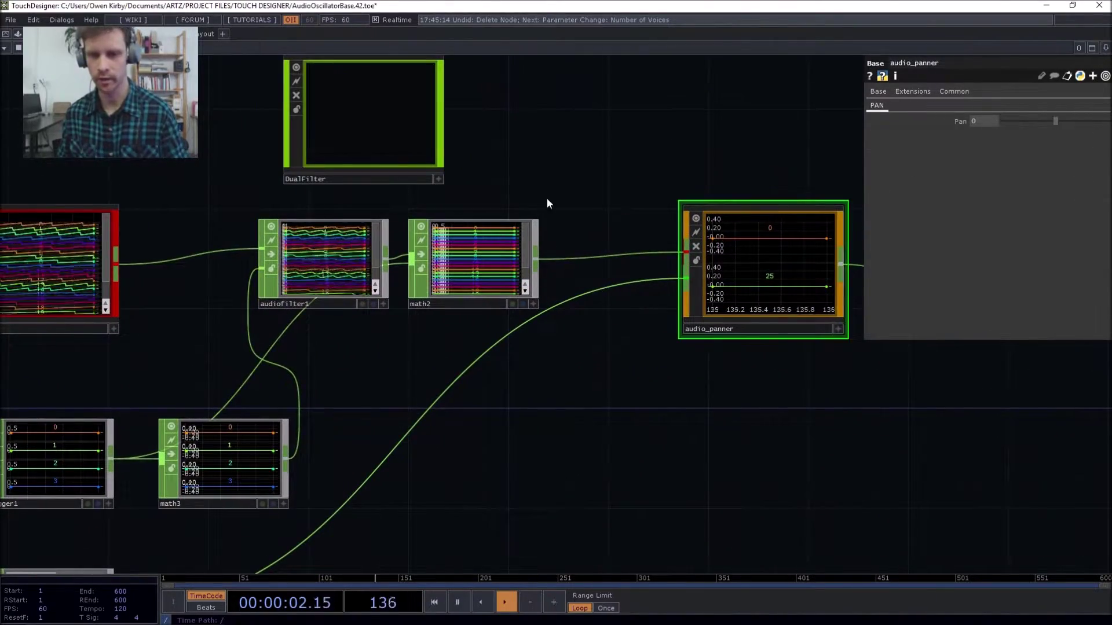
- Examine the lower part of the network where voice_allocator feeds LFO, trigger1 and null2
{"action": "left_click_drag", "start_coordinate": [570, 179], "coordinate": [767, 183]}
{"action": "scroll", "coordinate": [751, 191], "scroll_direction": "down", "scroll_amount": 5}
{"action": "left_click_drag", "start_coordinate": [512, 140], "coordinate": [687, 152]}
{"action": "scroll", "coordinate": [394, 310], "scroll_direction": "up", "scroll_amount": 6}
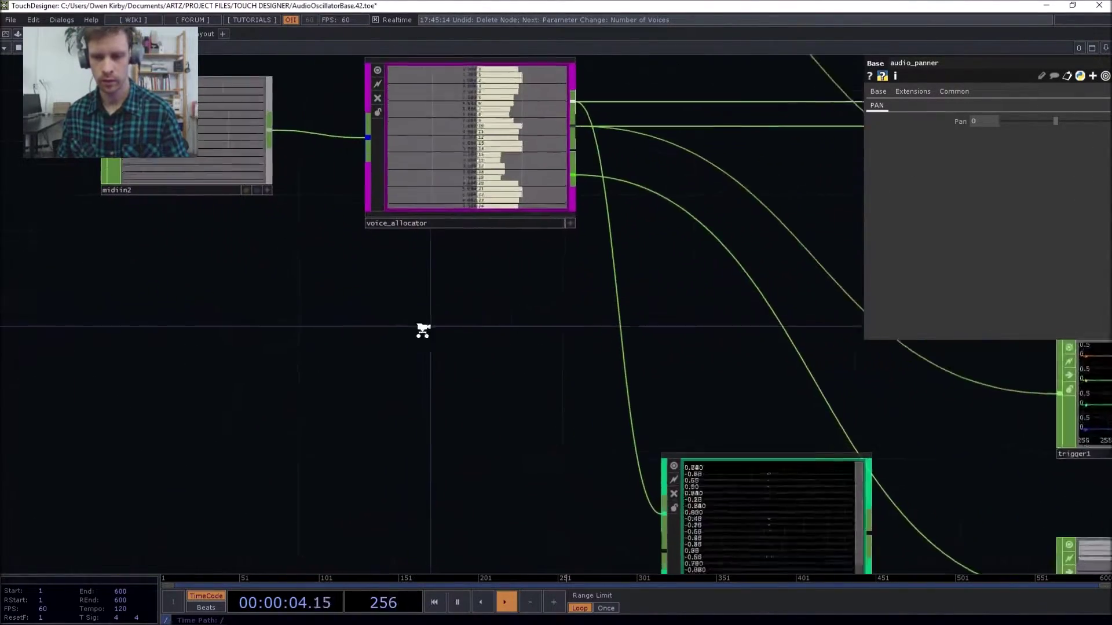
{"action": "scroll", "coordinate": [422, 330], "scroll_direction": "up", "scroll_amount": 1}
{"action": "left_click_drag", "start_coordinate": [422, 330], "coordinate": [328, 251]}
{"action": "scroll", "coordinate": [284, 214], "scroll_direction": "down", "scroll_amount": 4}
{"action": "left_click_drag", "start_coordinate": [308, 290], "coordinate": [261, 309]}
{"action": "left_click_drag", "start_coordinate": [507, 310], "coordinate": [505, 295]}
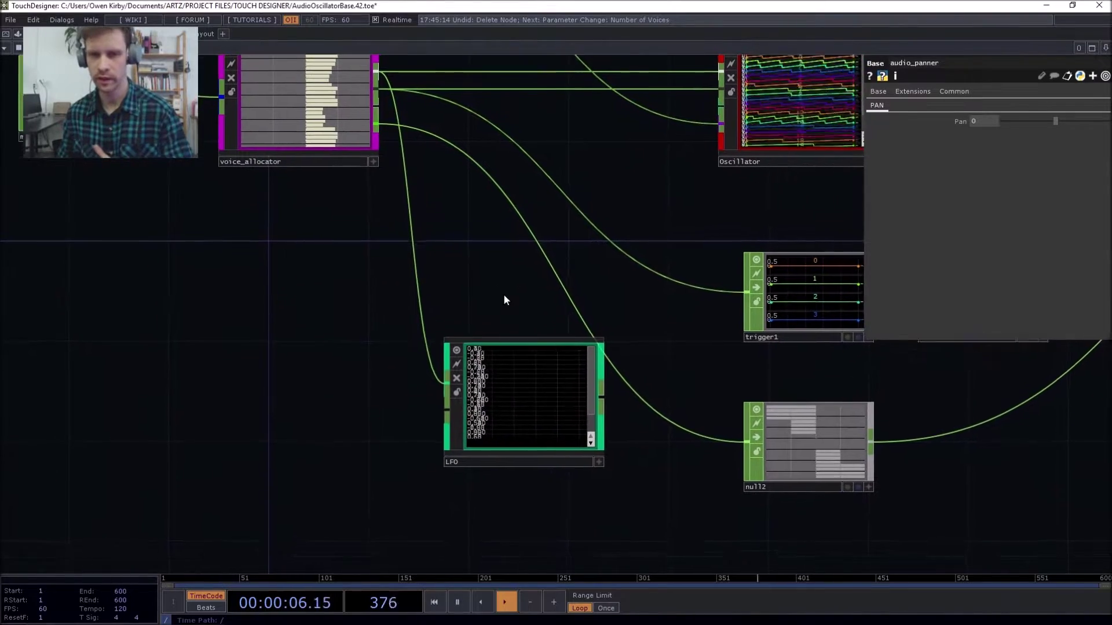
- Examine how the Oscillator connects to voice_allocator, lfo1, audiofilter1 and math2, and where DualFilter sits
{"action": "left_click_drag", "start_coordinate": [638, 192], "coordinate": [512, 417]}
{"action": "left_click_drag", "start_coordinate": [540, 176], "coordinate": [384, 260]}
{"action": "left_click_drag", "start_coordinate": [621, 196], "coordinate": [660, 162]}
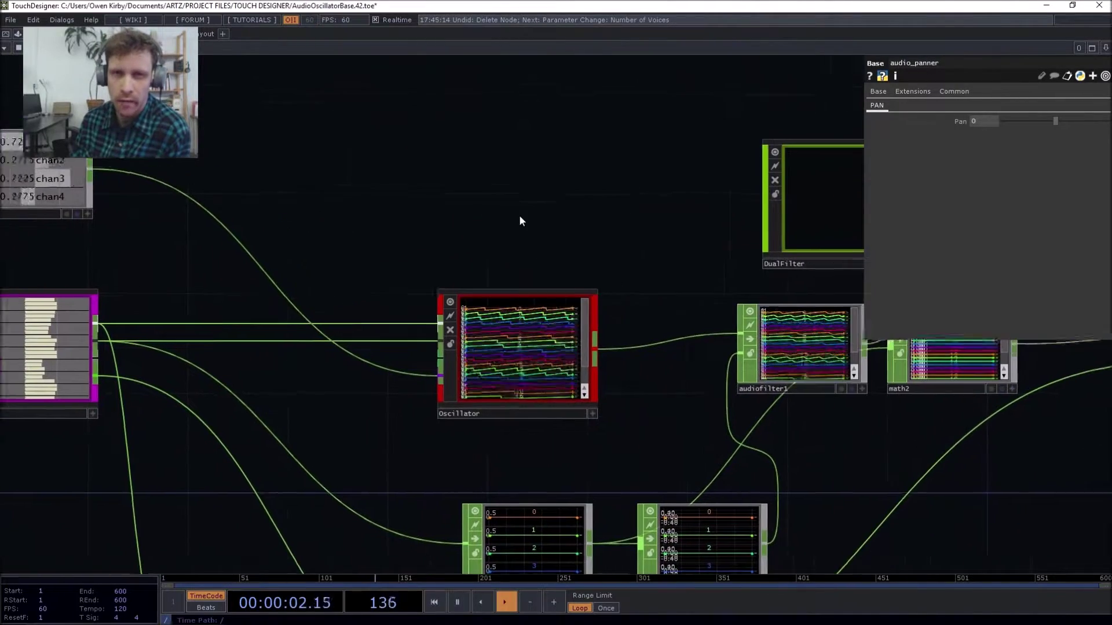
{"action": "left_click_drag", "start_coordinate": [519, 214], "coordinate": [721, 124]}
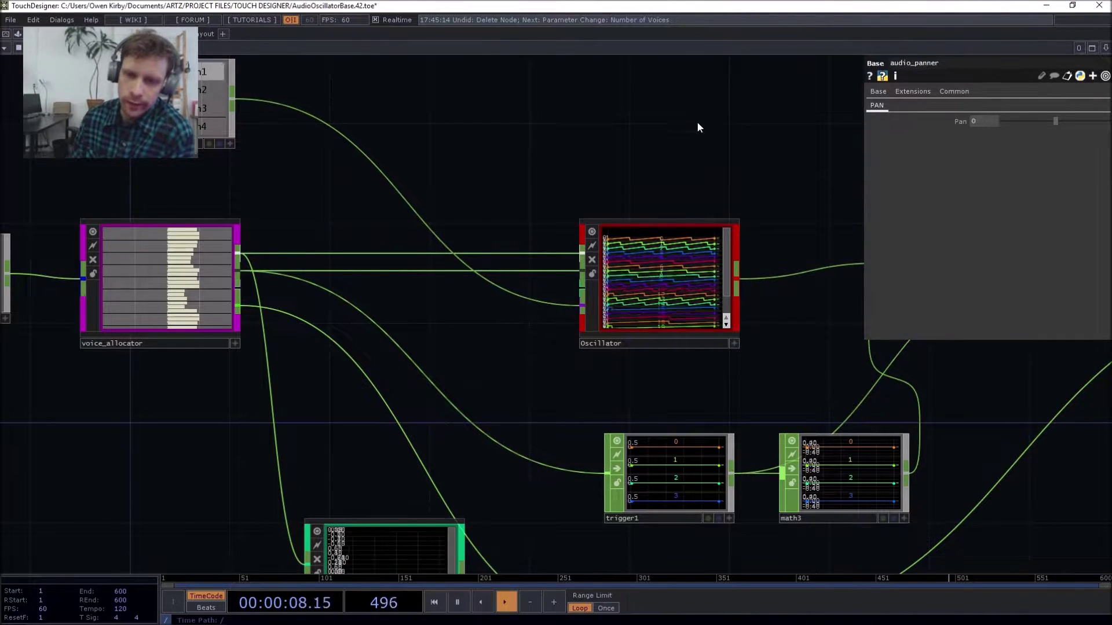
{"action": "scroll", "coordinate": [579, 145], "scroll_direction": "down", "scroll_amount": 4}
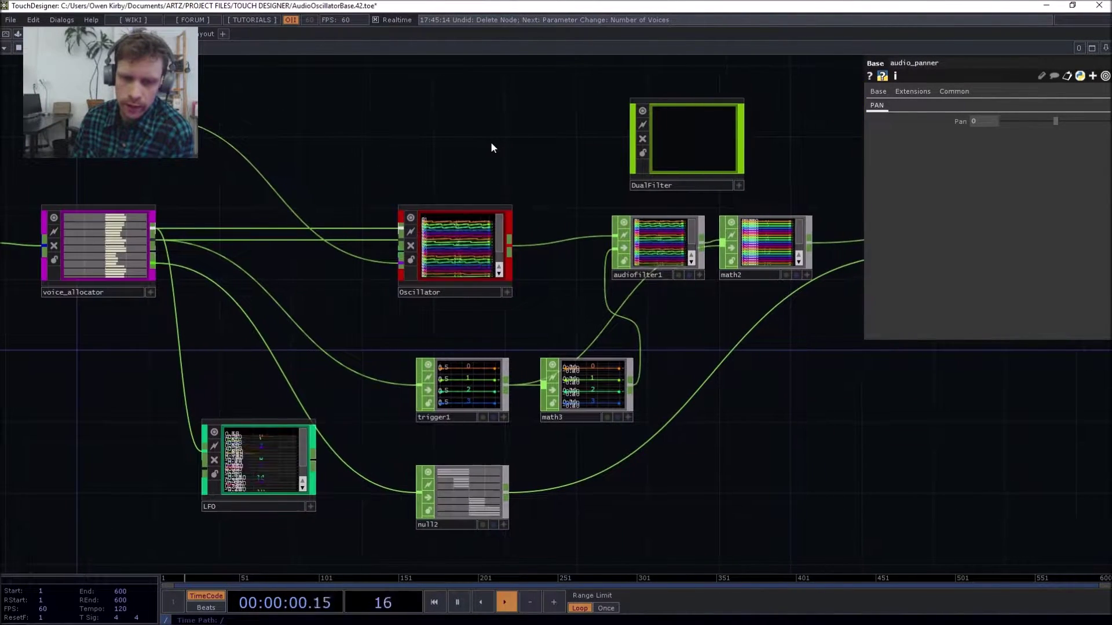
{"action": "left_click_drag", "start_coordinate": [483, 143], "coordinate": [617, 160]}
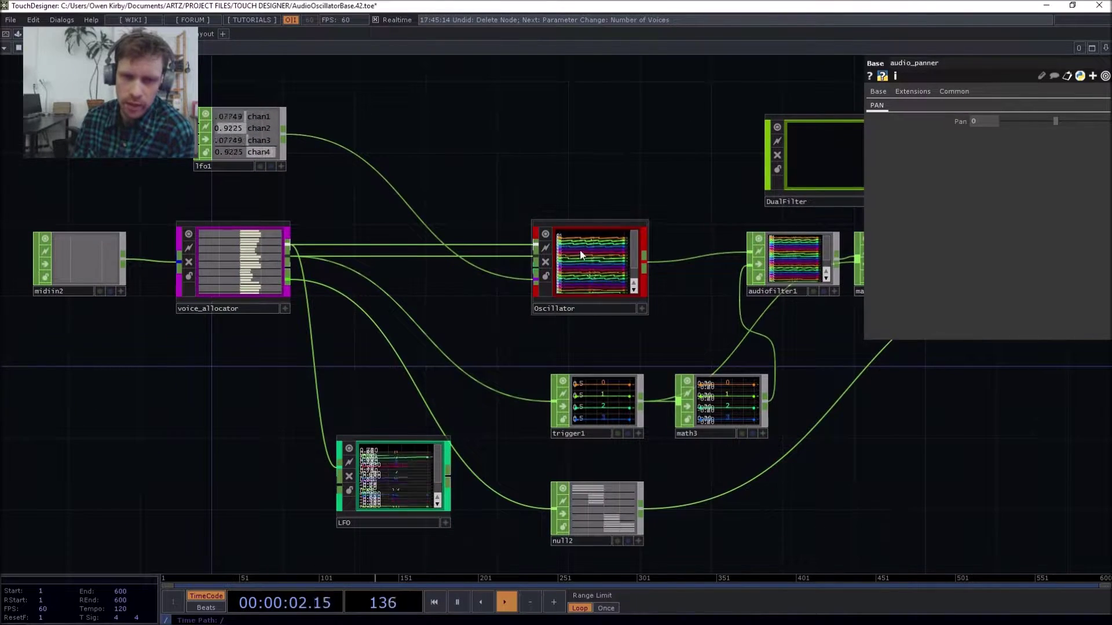
{"action": "left_click_drag", "start_coordinate": [652, 205], "coordinate": [701, 225]}
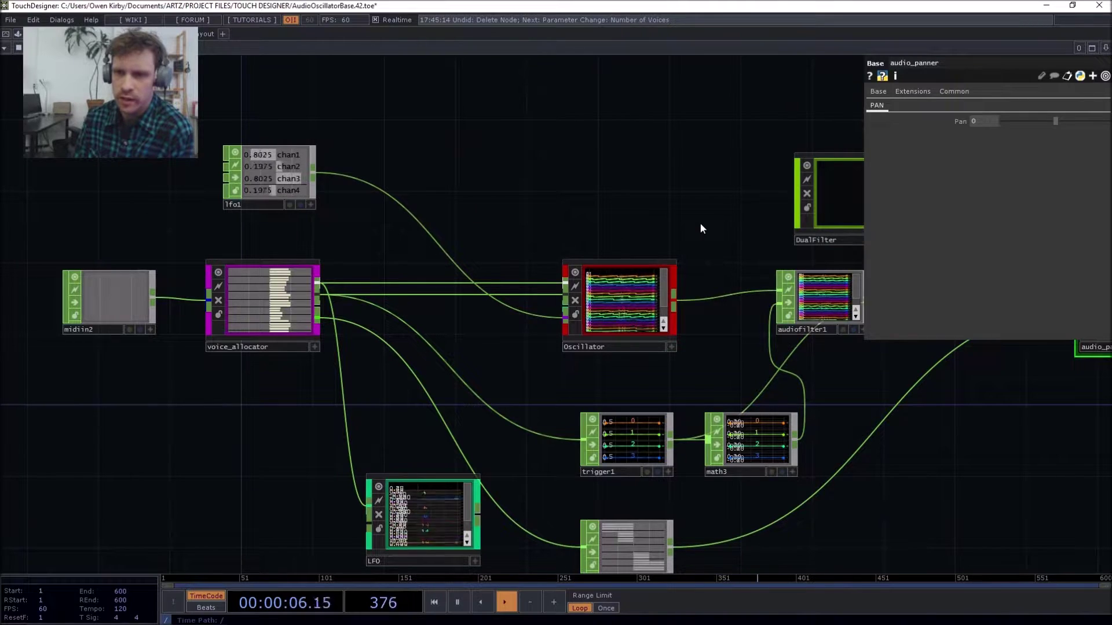
{"action": "left_click_drag", "start_coordinate": [622, 208], "coordinate": [506, 205]}
{"action": "left_click_drag", "start_coordinate": [741, 176], "coordinate": [702, 175]}
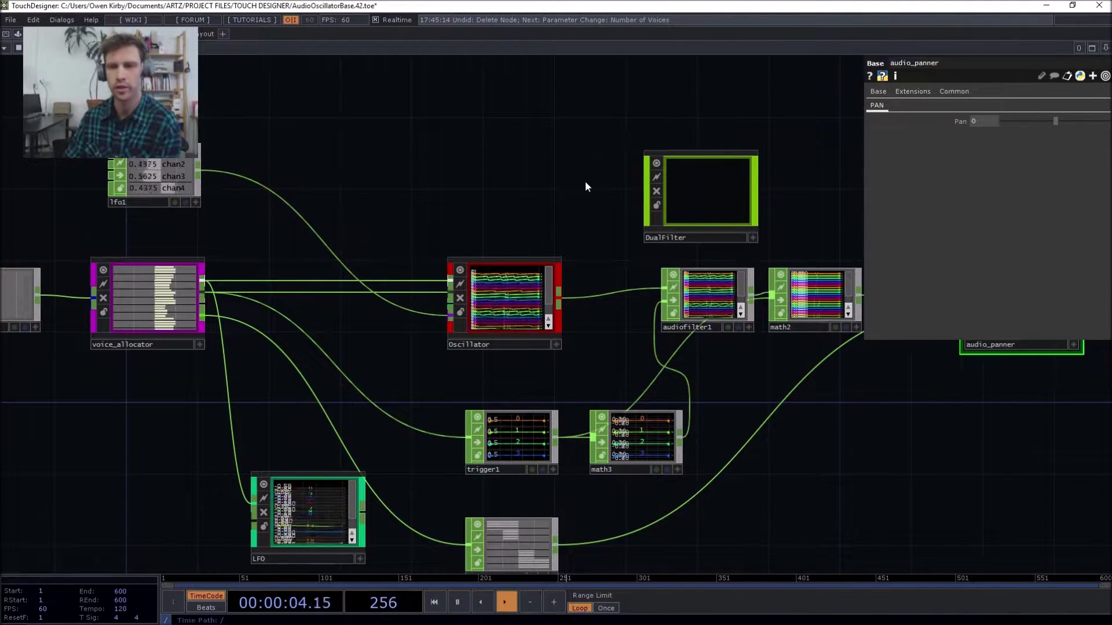
{"action": "left_click_drag", "start_coordinate": [588, 173], "coordinate": [542, 182]}
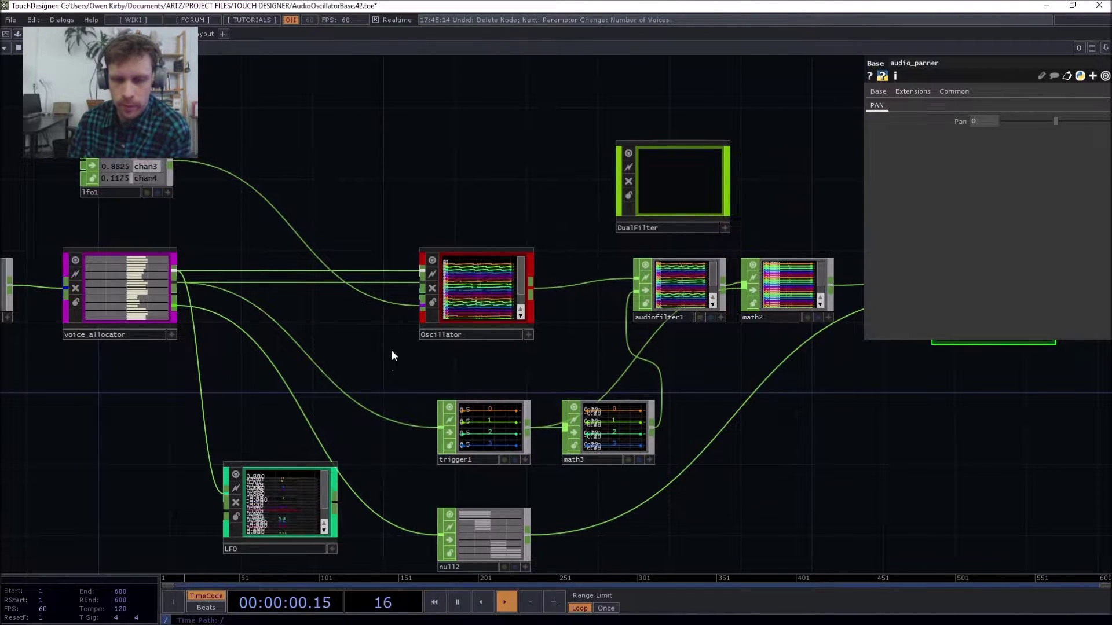
{"action": "left_click_drag", "start_coordinate": [392, 356], "coordinate": [465, 257]}
- Inspect the parameters of trigger1, Oscillator, DualFilter and audio_panner in turn
{"action": "left_click", "coordinate": [571, 323]}
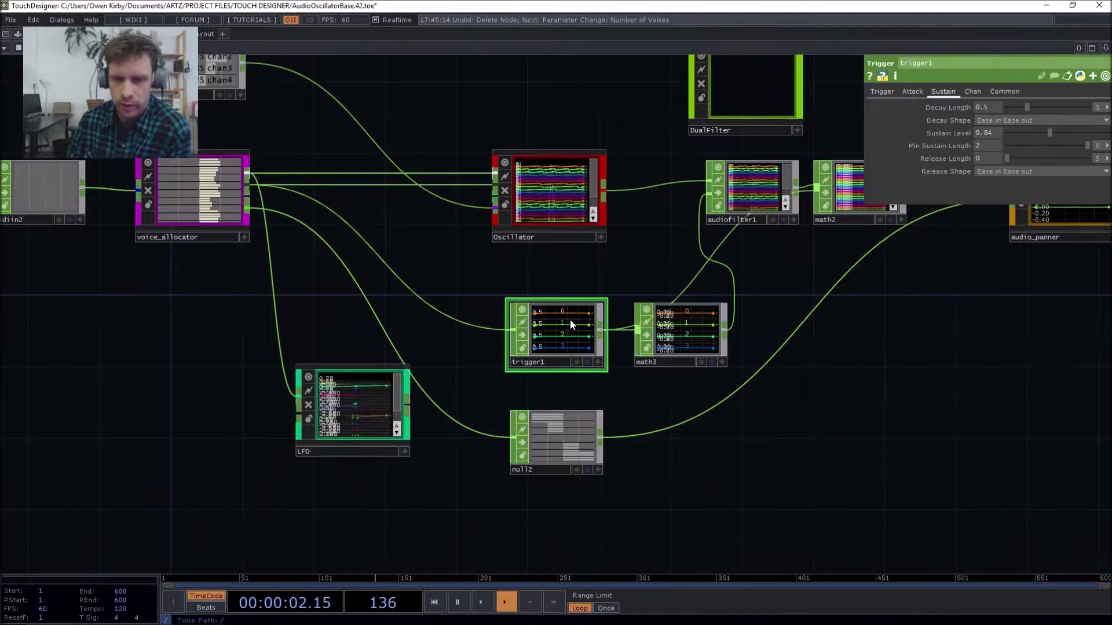
{"action": "left_click_drag", "start_coordinate": [544, 272], "coordinate": [536, 395]}
{"action": "left_click_drag", "start_coordinate": [533, 272], "coordinate": [534, 413]}
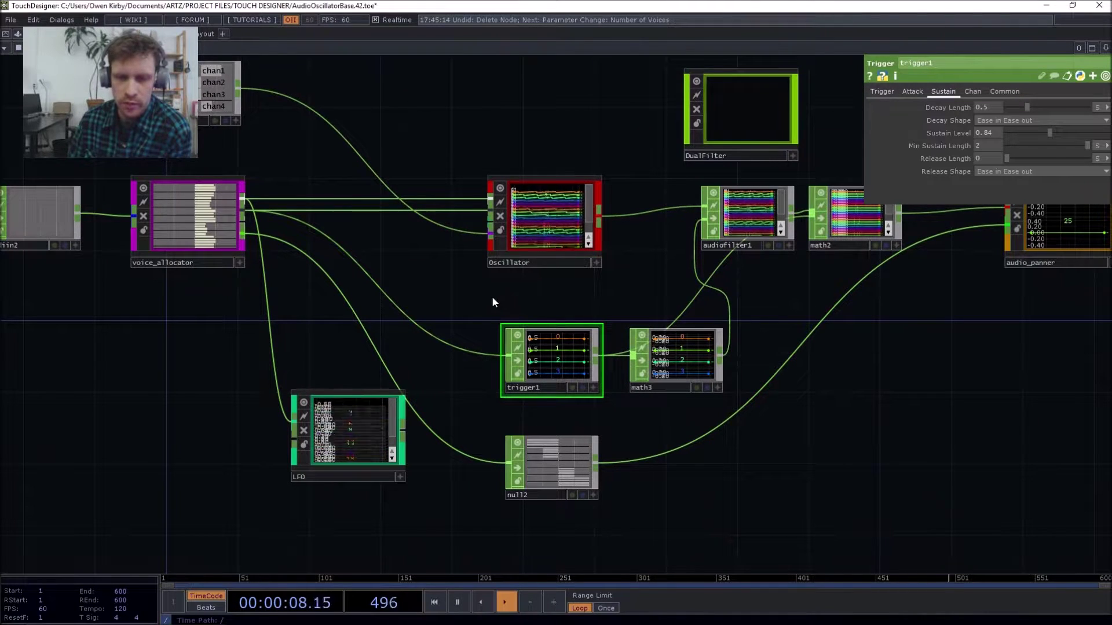
{"action": "left_click_drag", "start_coordinate": [452, 325], "coordinate": [453, 374]}
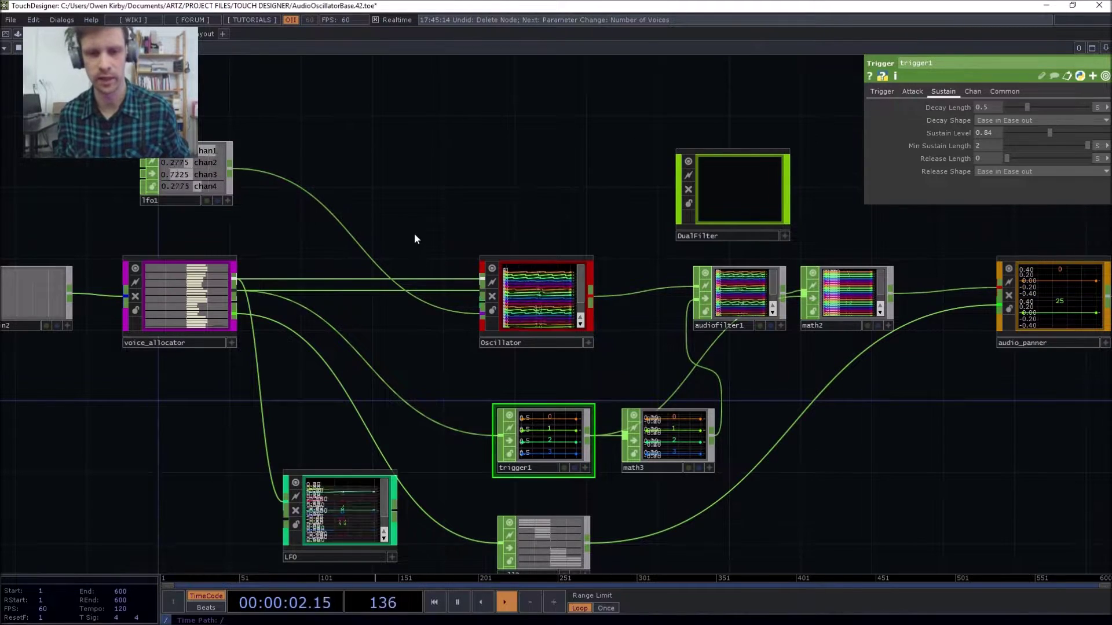
{"action": "left_click_drag", "start_coordinate": [423, 347], "coordinate": [428, 361]}
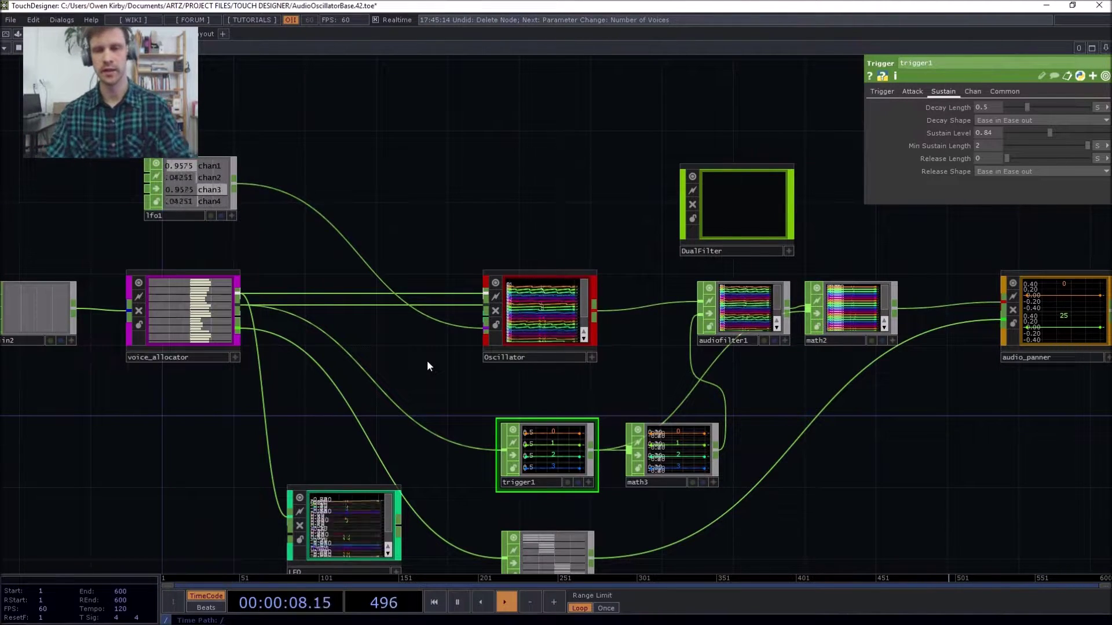
{"action": "left_click", "coordinate": [543, 304]}
{"action": "left_click", "coordinate": [700, 229]}
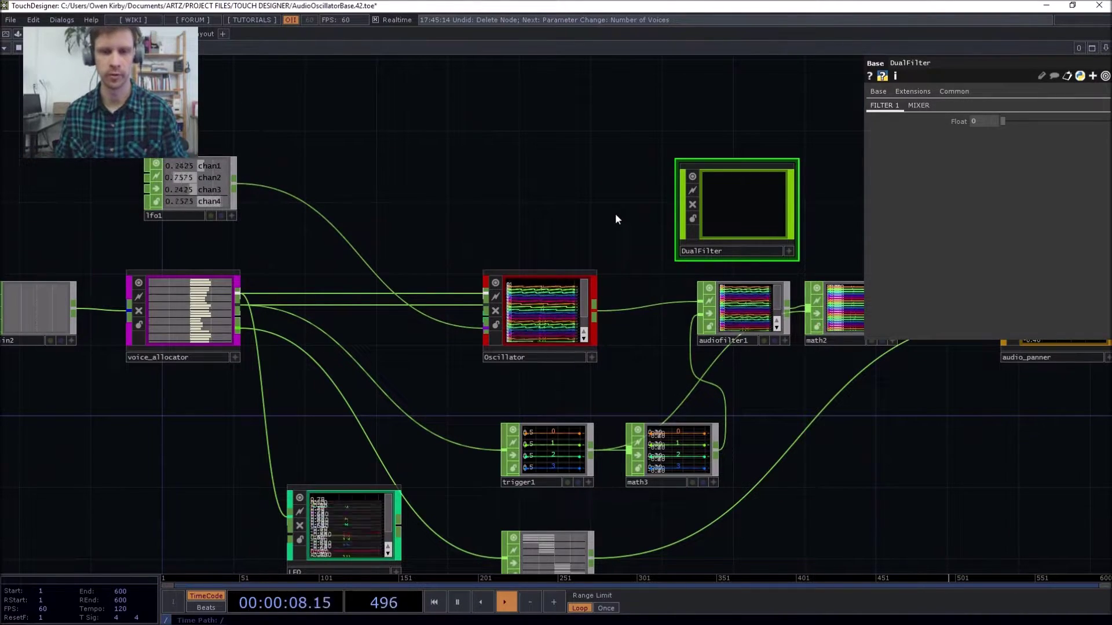
{"action": "left_click_drag", "start_coordinate": [573, 211], "coordinate": [584, 179]}
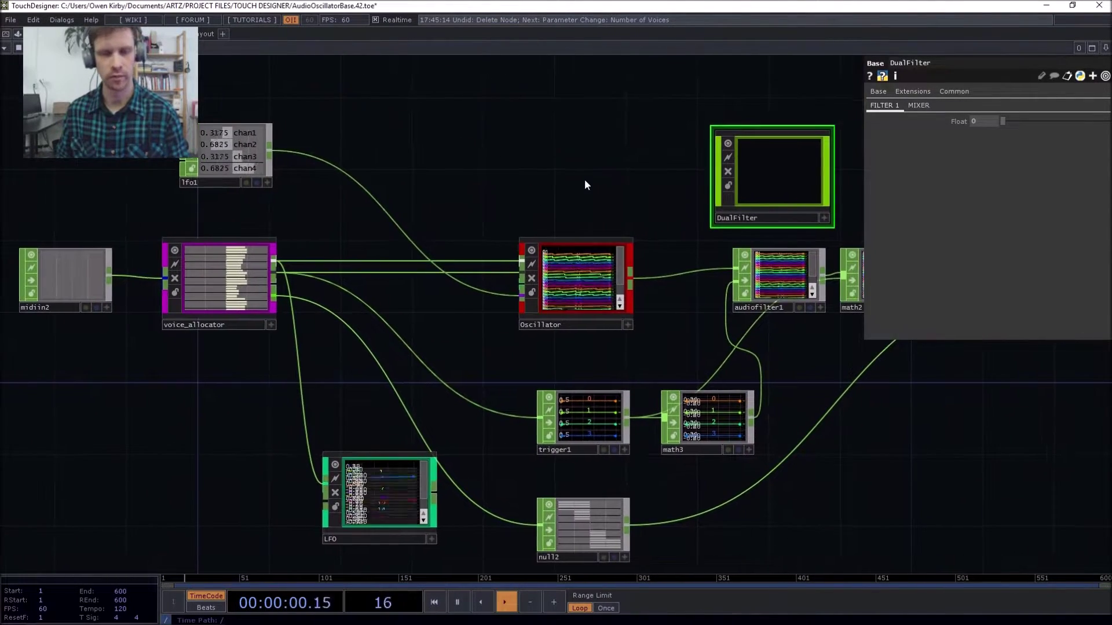
{"action": "scroll", "coordinate": [585, 180], "scroll_direction": "down", "scroll_amount": 2}
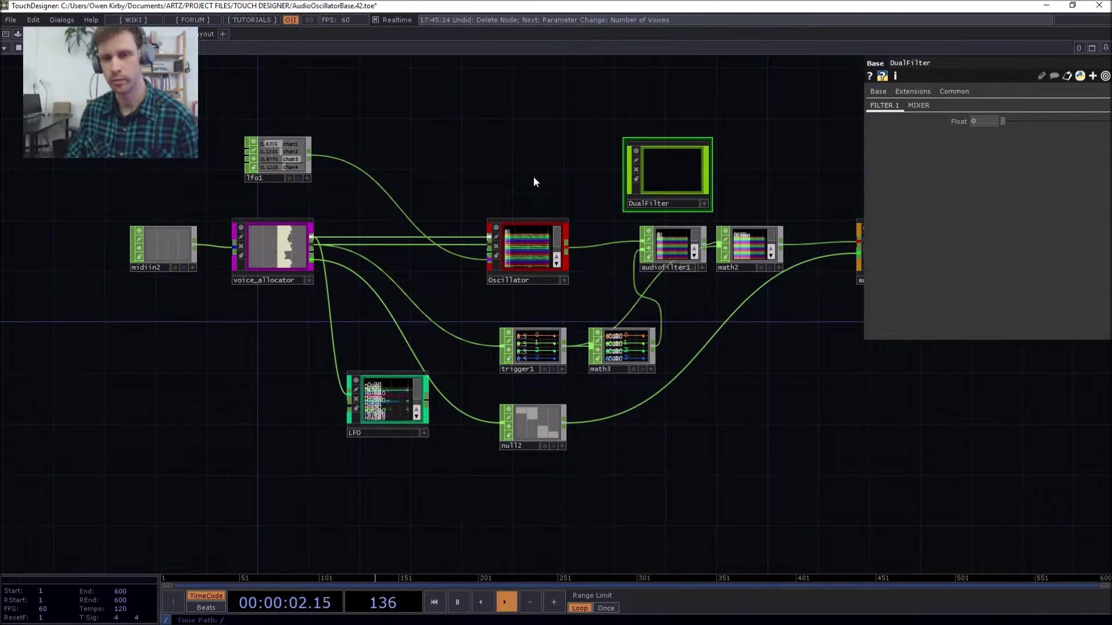
{"action": "left_click_drag", "start_coordinate": [533, 176], "coordinate": [434, 190]}
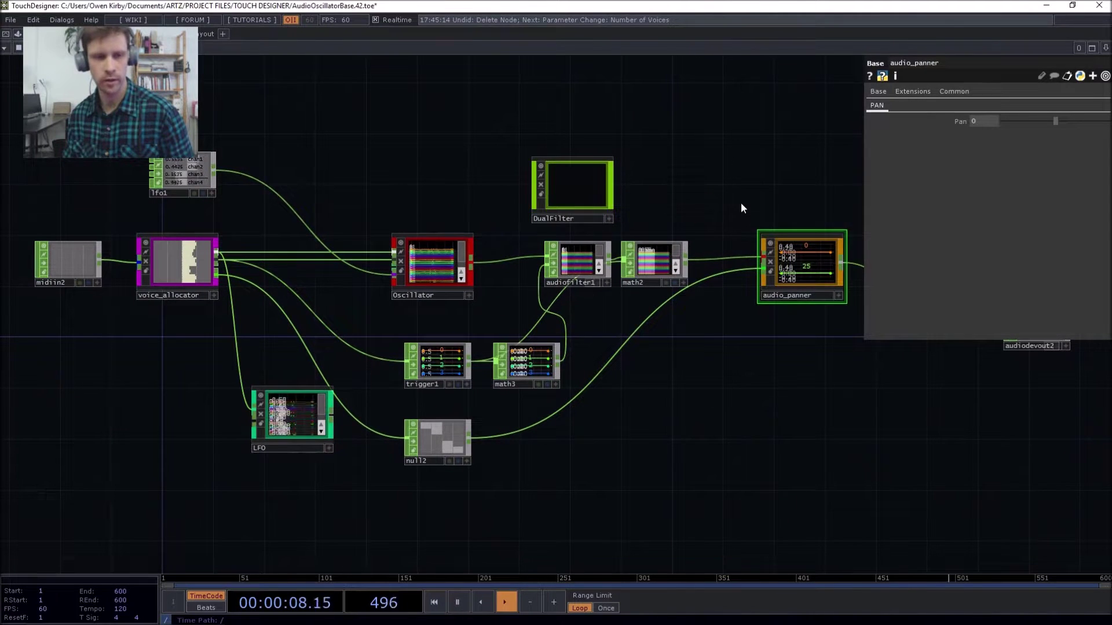
- Turn off Unison on the voice_allocator component
{"action": "left_click", "coordinate": [201, 258]}
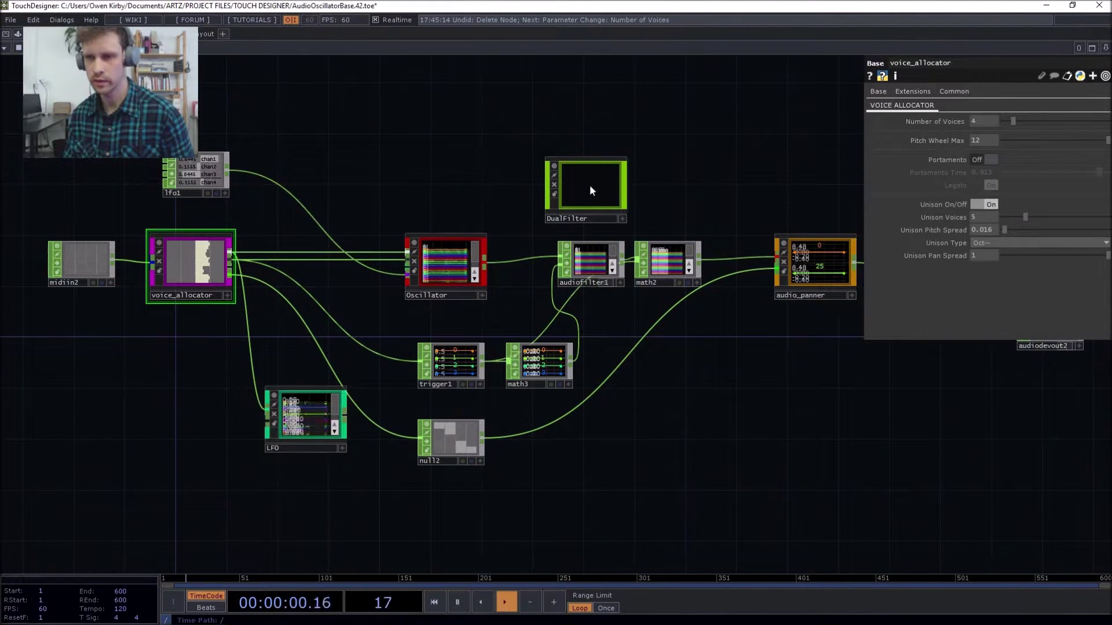
{"action": "left_click", "coordinate": [982, 206]}
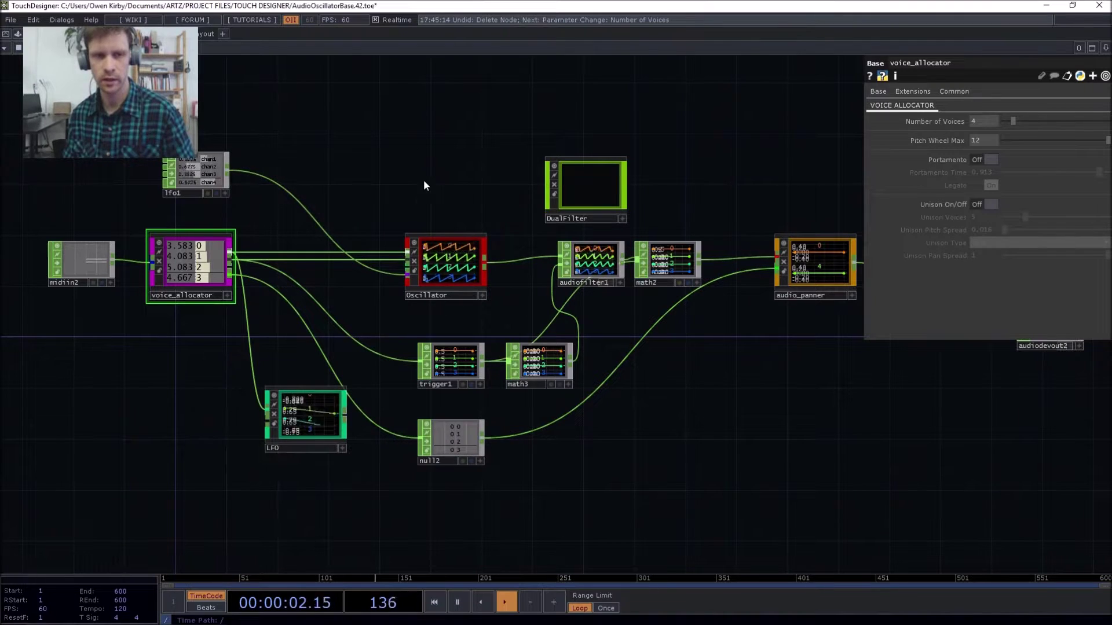
- Connect lfo1's output to audio_panner's second input in place of null2
{"action": "left_click_drag", "start_coordinate": [229, 174], "coordinate": [561, 245]}
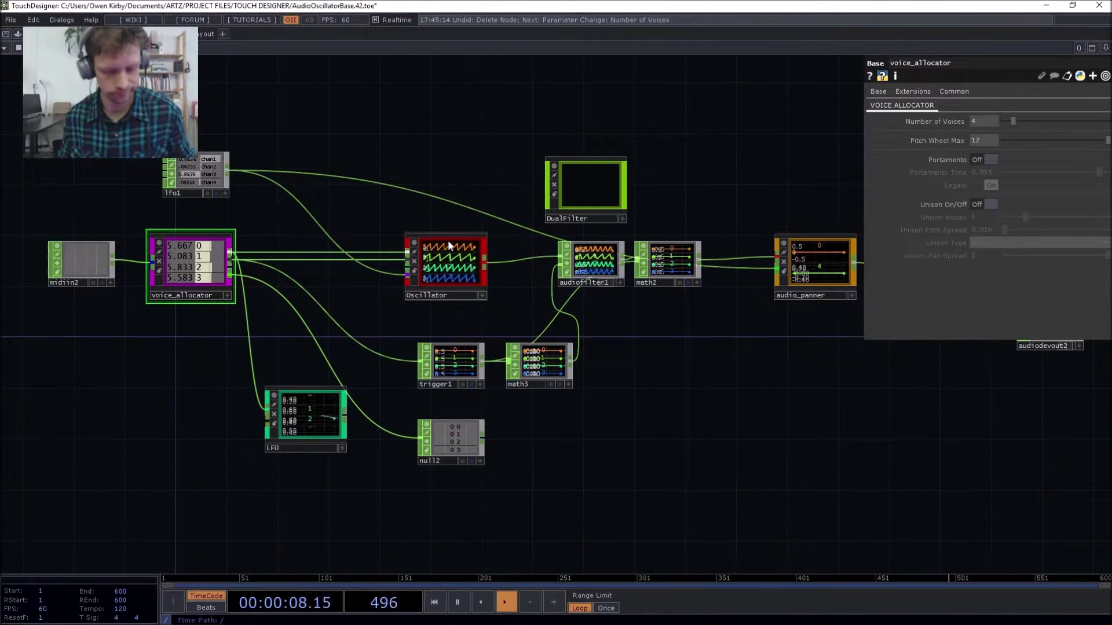
{"action": "scroll", "coordinate": [465, 353], "scroll_direction": "up", "scroll_amount": 5}
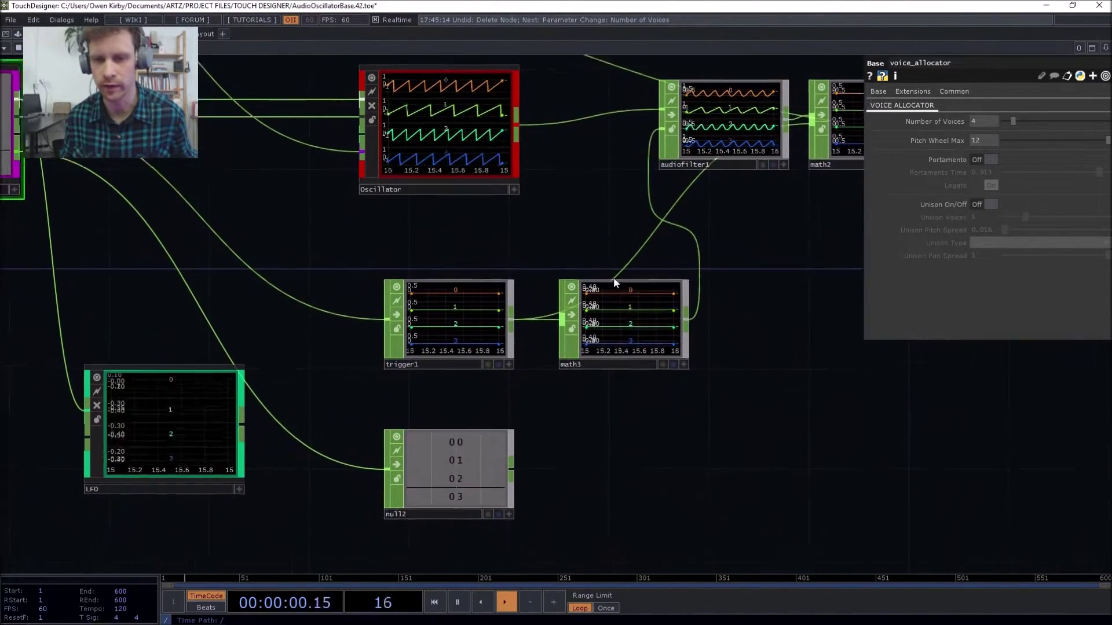
{"action": "left_click_drag", "start_coordinate": [594, 242], "coordinate": [606, 277]}
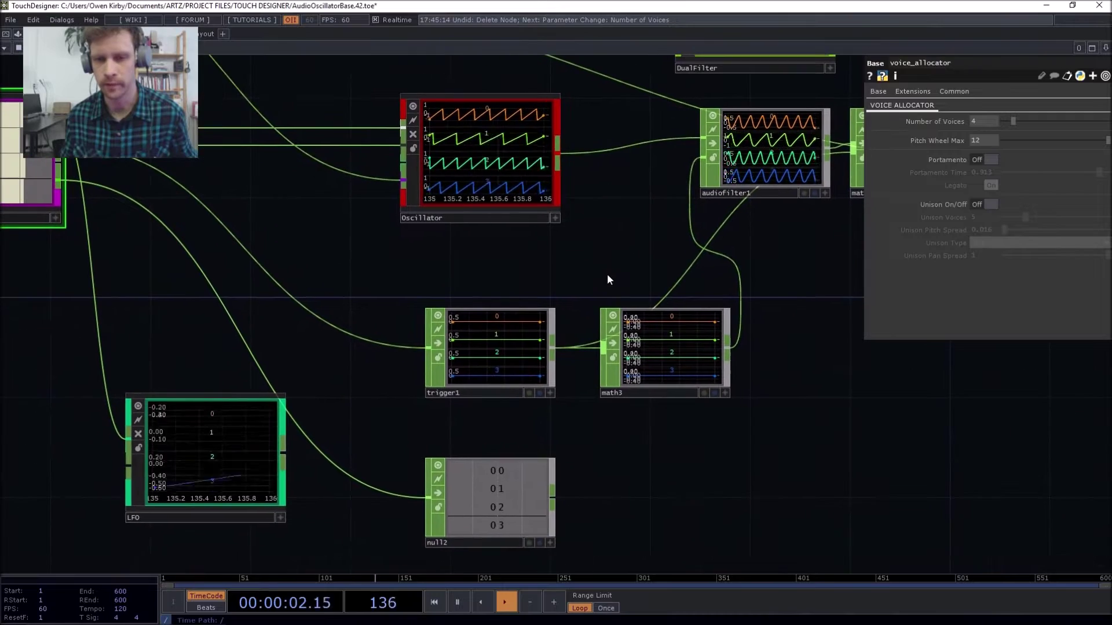
{"action": "scroll", "coordinate": [606, 276], "scroll_direction": "down", "scroll_amount": 5}
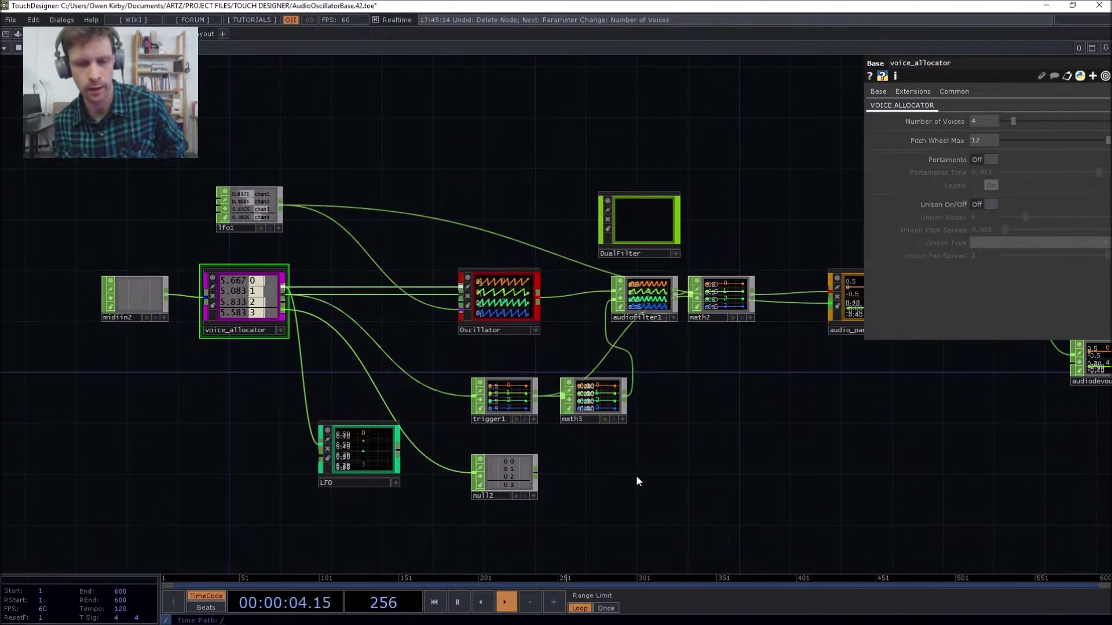
{"action": "left_click_drag", "start_coordinate": [634, 476], "coordinate": [681, 439]}
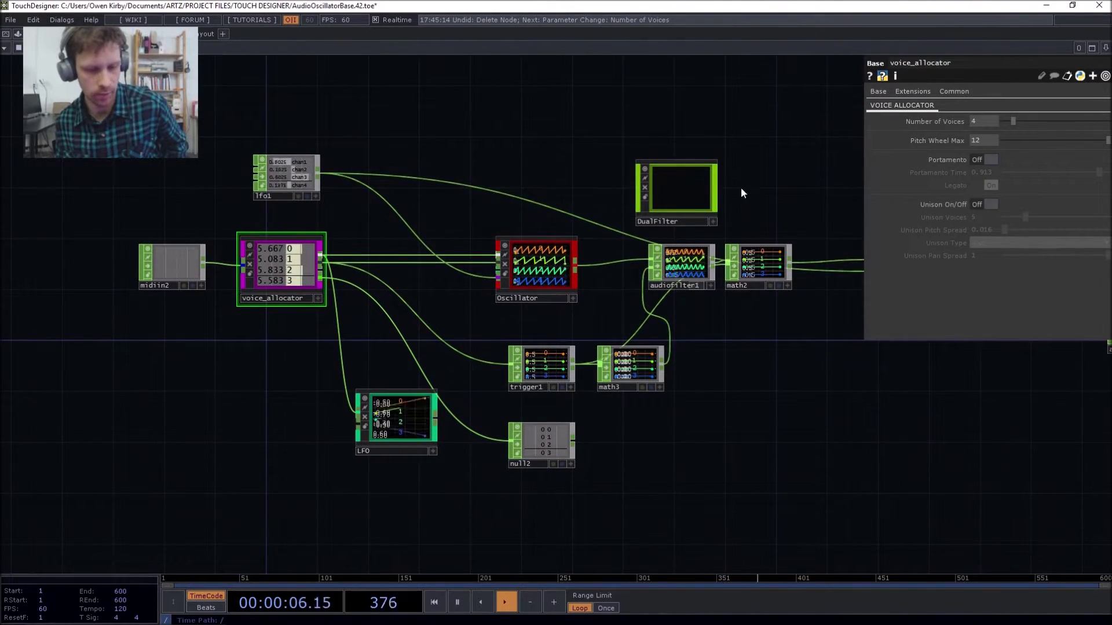
- Switch to the browser and look through the wavetable banks and the introduction on the WaveEdit Online page
{"action": "mouse_move", "coordinate": [222, 622]}
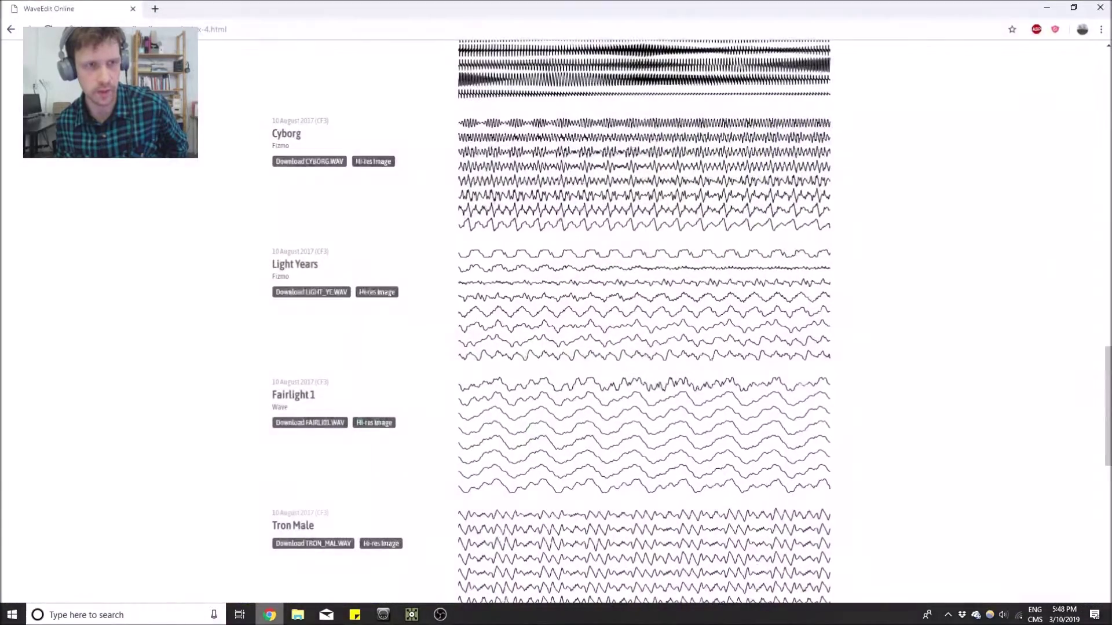
{"action": "left_click", "coordinate": [269, 615]}
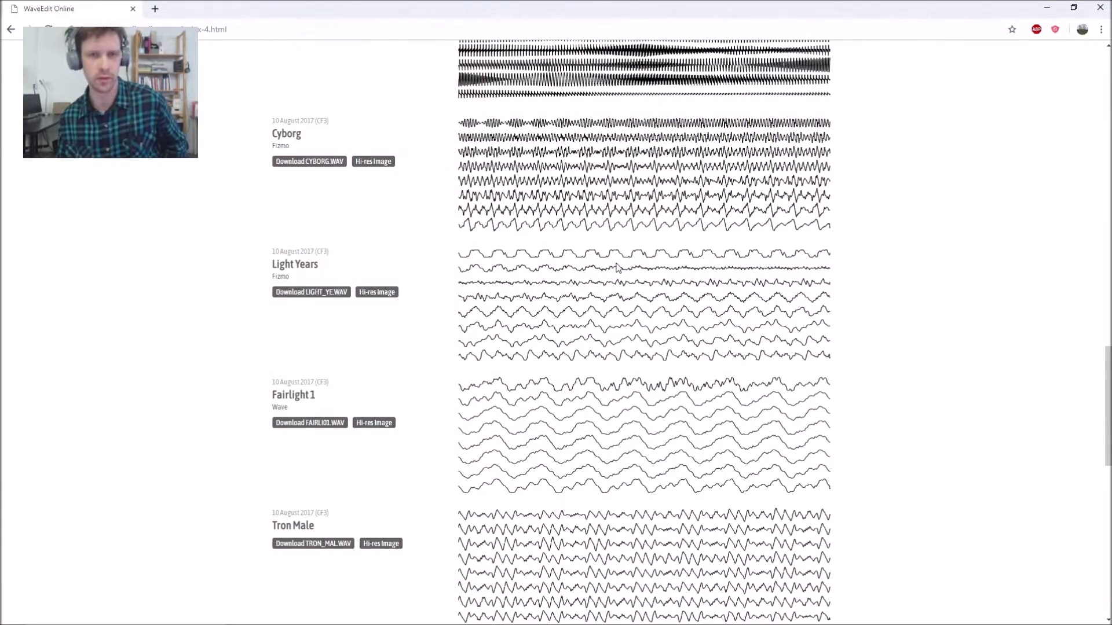
{"action": "scroll", "coordinate": [513, 359], "scroll_direction": "up", "scroll_amount": 20}
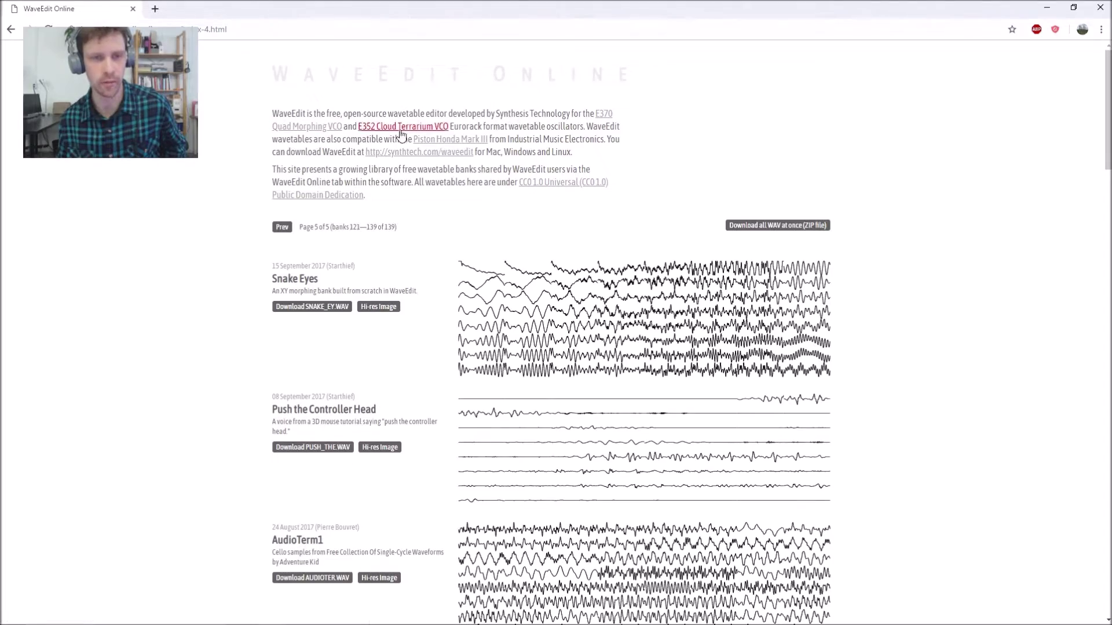
{"action": "scroll", "coordinate": [173, 365], "scroll_direction": "down", "scroll_amount": 20}
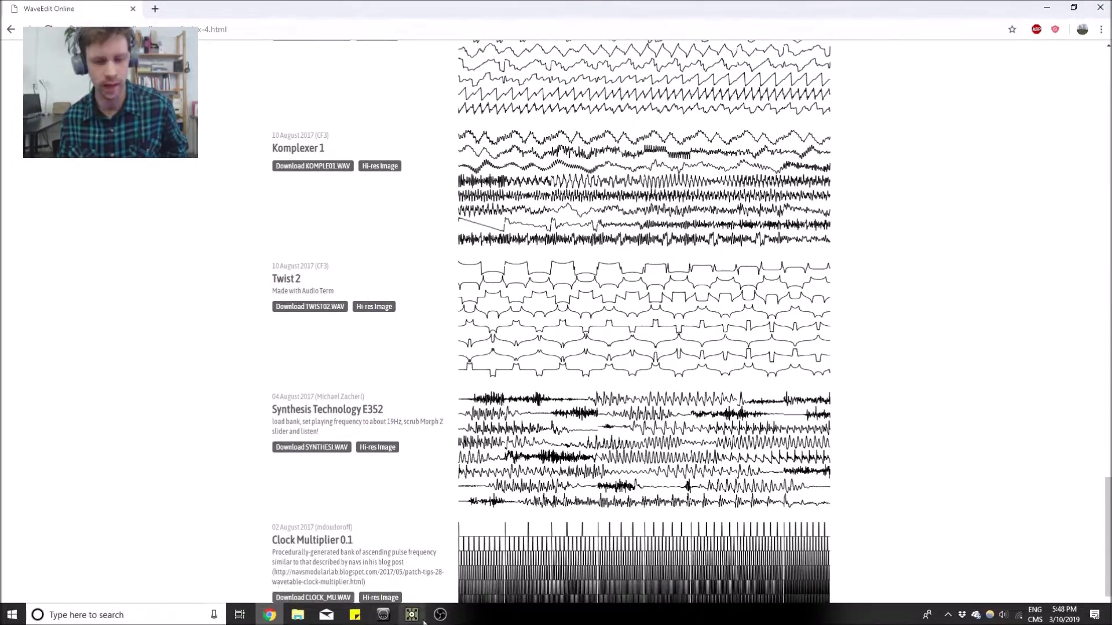
- Return to TouchDesigner and set the Oscillator to WaveTable with waveform BANK_A.WAV, Pulse Width -0.77 and Pulse Width Mod Amount 0.12
{"action": "left_click", "coordinate": [412, 615]}
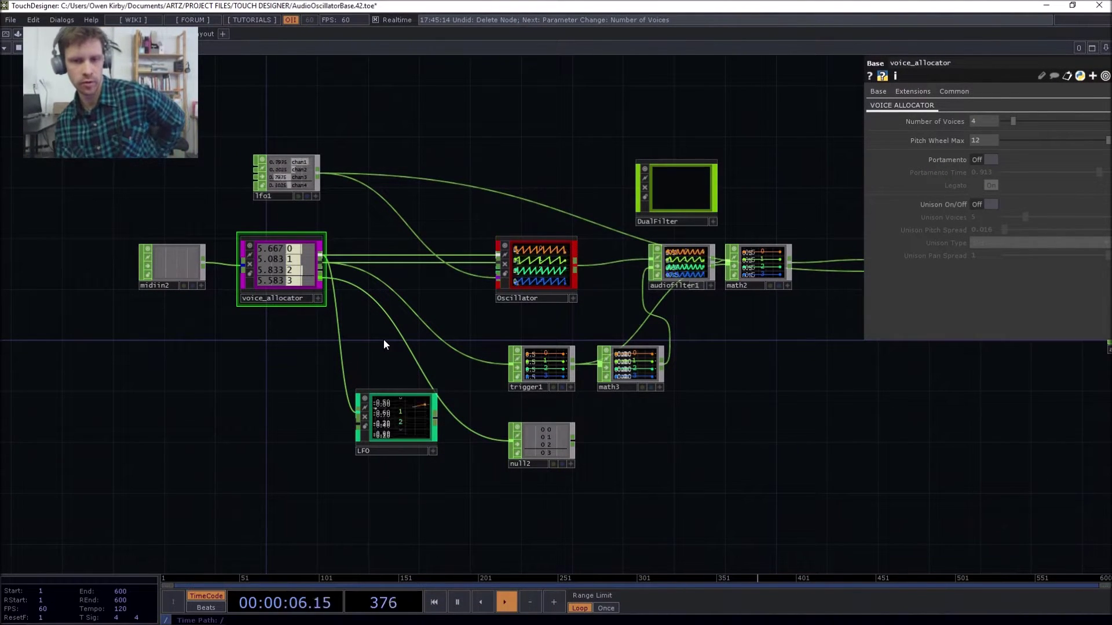
{"action": "left_click", "coordinate": [540, 264]}
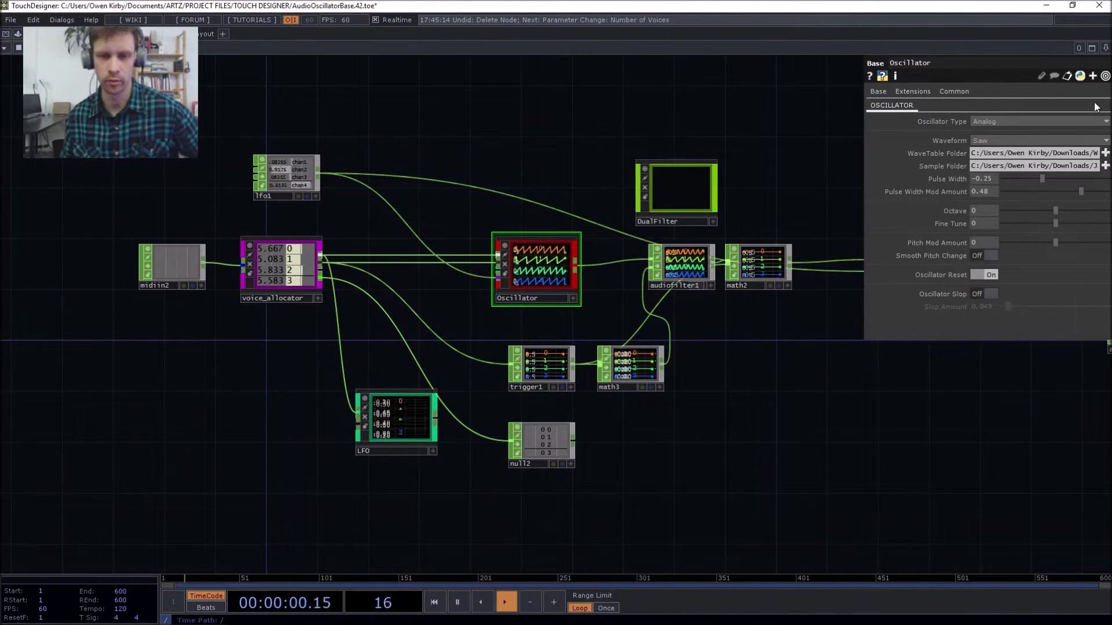
{"action": "left_click_drag", "start_coordinate": [473, 152], "coordinate": [415, 135]}
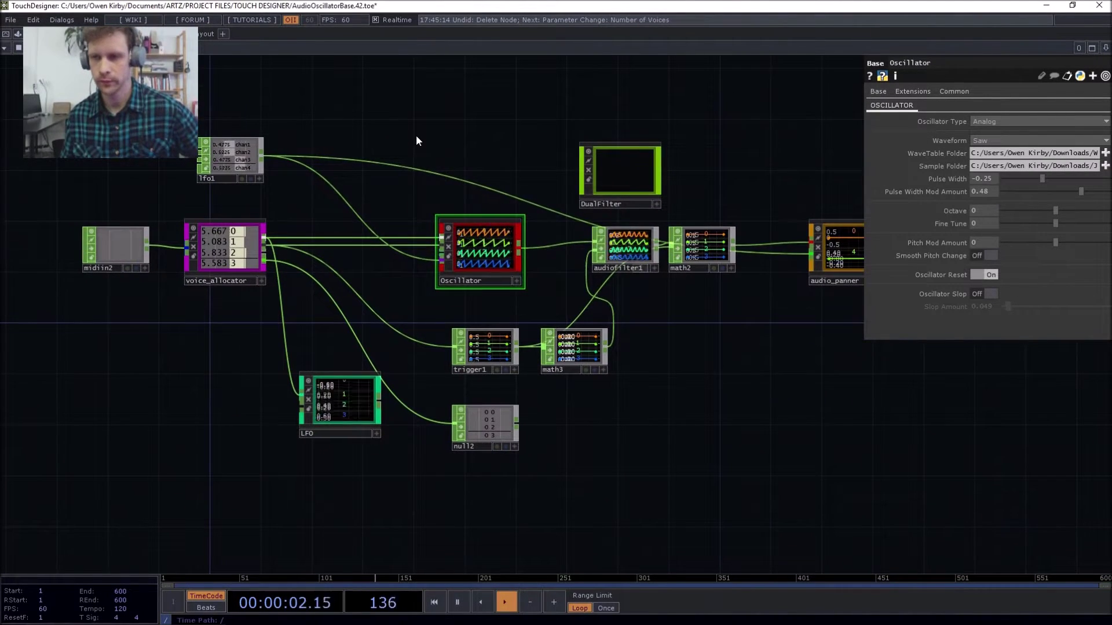
{"action": "left_click", "coordinate": [995, 122]}
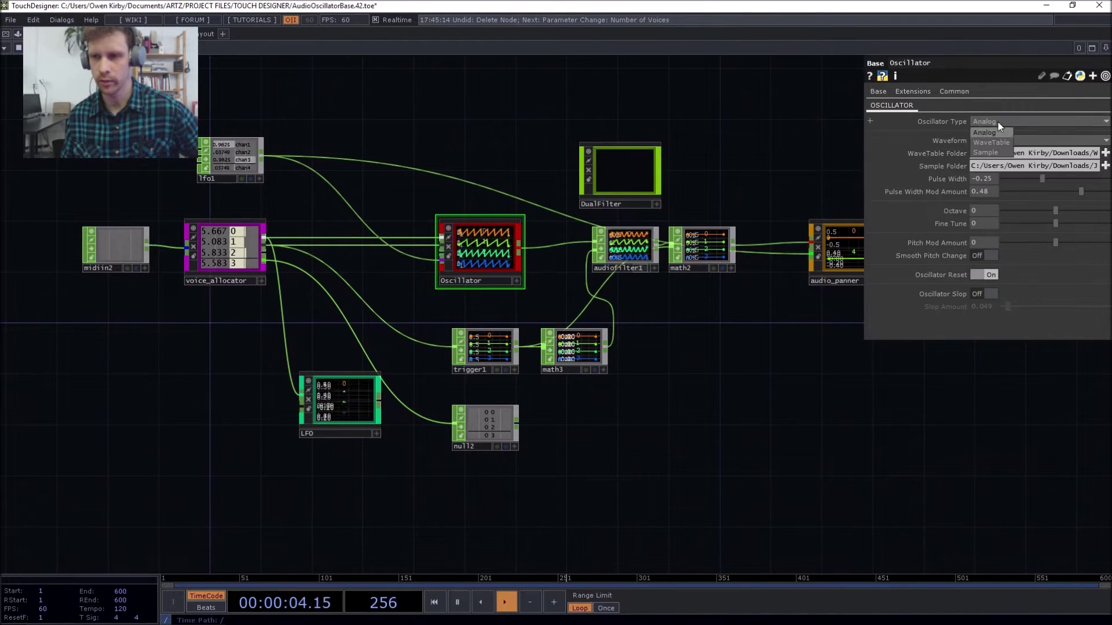
{"action": "left_click", "coordinate": [990, 143]}
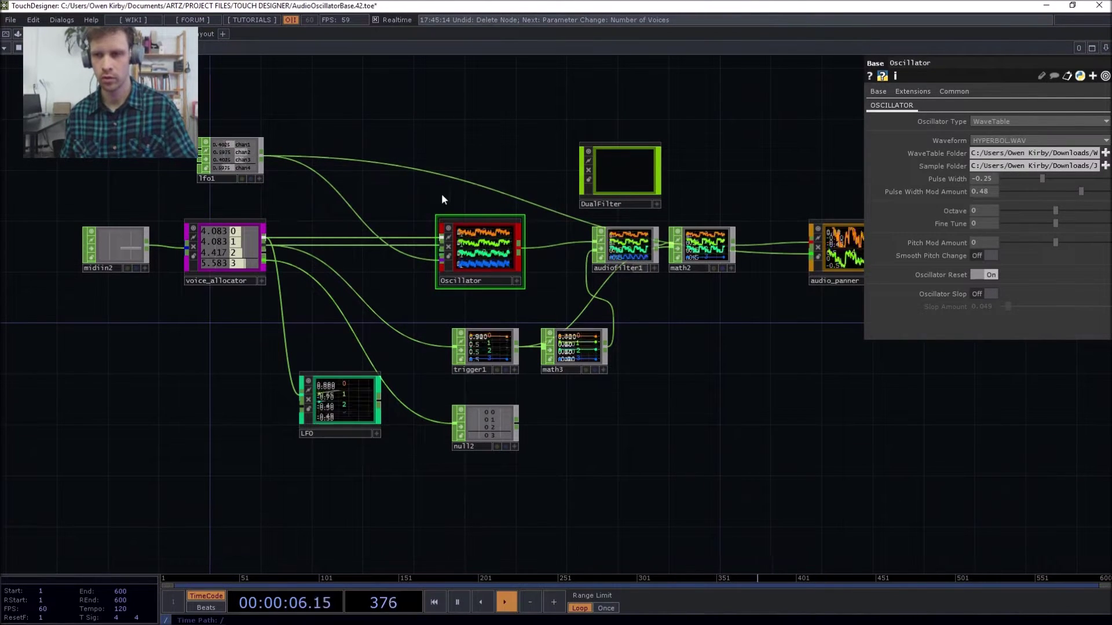
{"action": "left_click", "coordinate": [997, 142]}
{"action": "left_click", "coordinate": [1006, 153]}
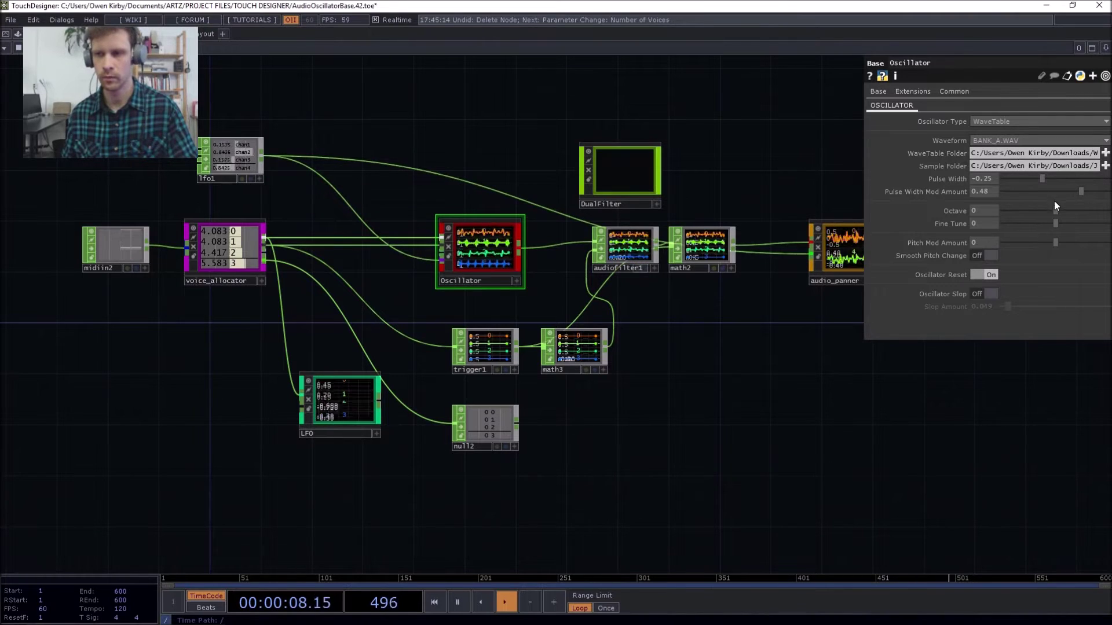
{"action": "mouse_move", "coordinate": [1081, 192]}
{"action": "left_mouse_down"}
{"action": "mouse_move", "coordinate": [1100, 192]}
{"action": "mouse_move", "coordinate": [1017, 178]}
{"action": "mouse_move", "coordinate": [1080, 189]}
{"action": "mouse_move", "coordinate": [1063, 189]}
{"action": "left_mouse_up"}
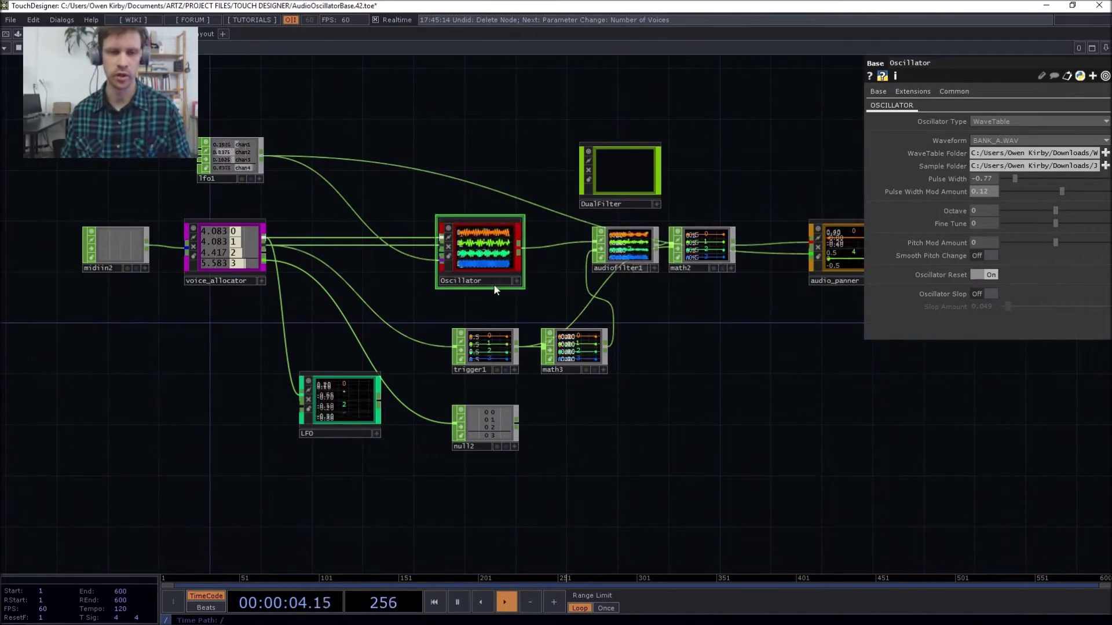
- Examine the Oscillator's wavetable waveforms for each voice and its links with voice_allocator, lfo1 and audiofilter1
{"action": "scroll", "coordinate": [493, 284], "scroll_direction": "up", "scroll_amount": 5}
{"action": "scroll", "coordinate": [201, 372], "scroll_direction": "down", "scroll_amount": 4}
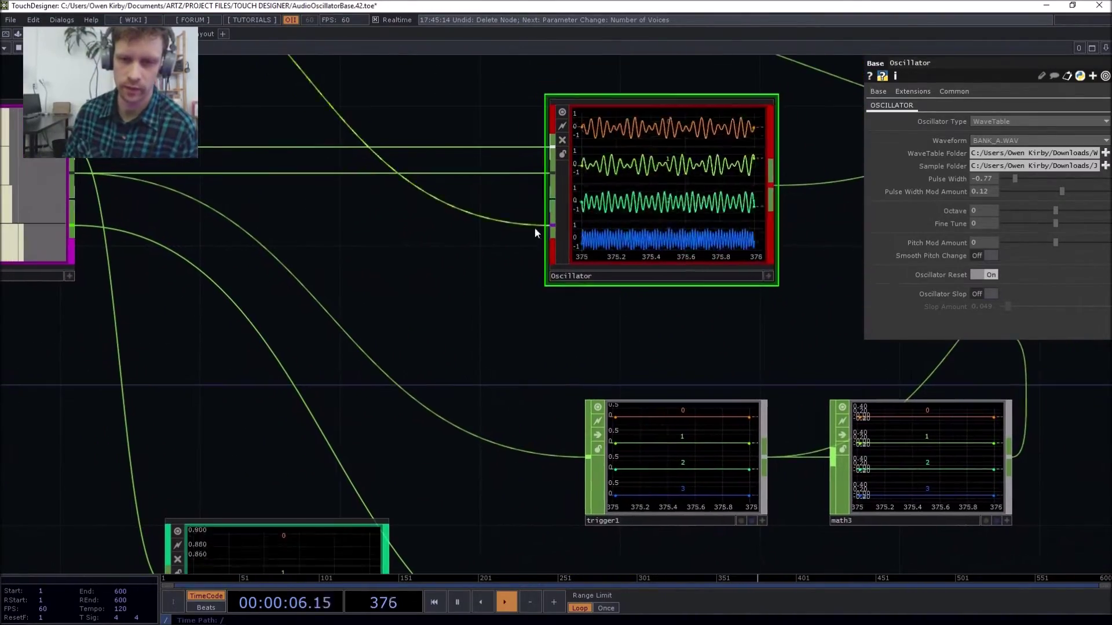
{"action": "left_click_drag", "start_coordinate": [621, 320], "coordinate": [724, 332]}
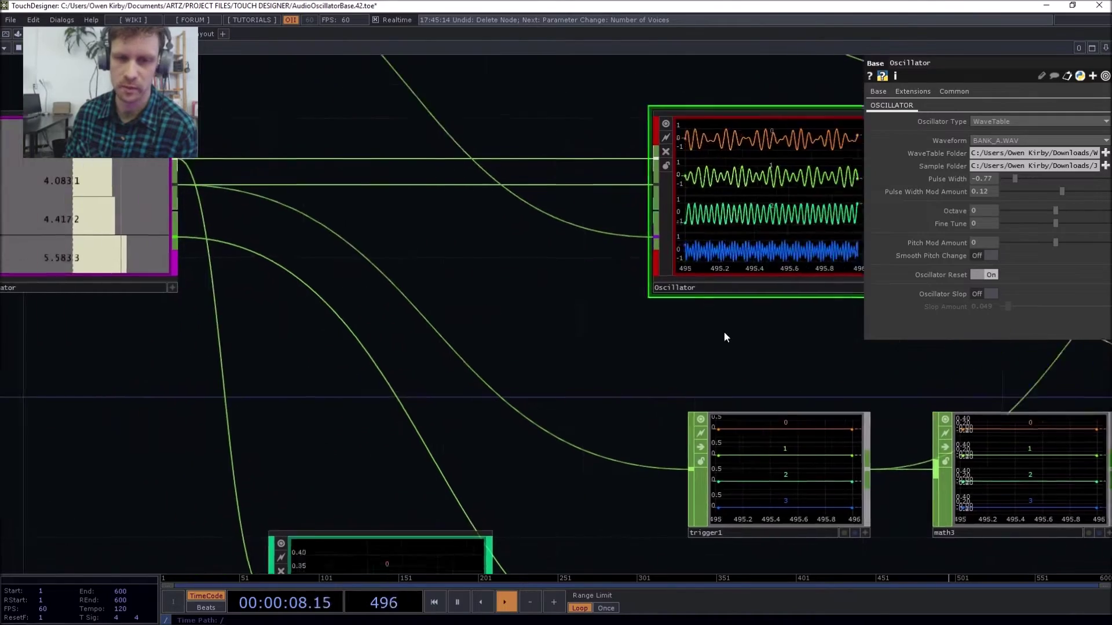
{"action": "scroll", "coordinate": [689, 350], "scroll_direction": "down", "scroll_amount": 3}
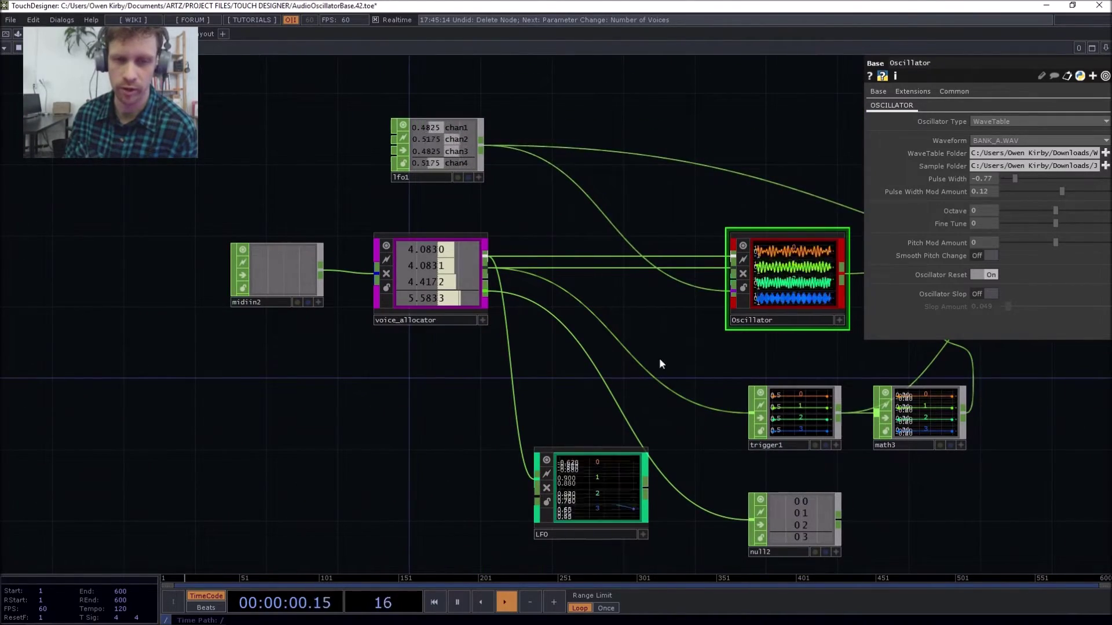
{"action": "left_click_drag", "start_coordinate": [698, 285], "coordinate": [554, 244]}
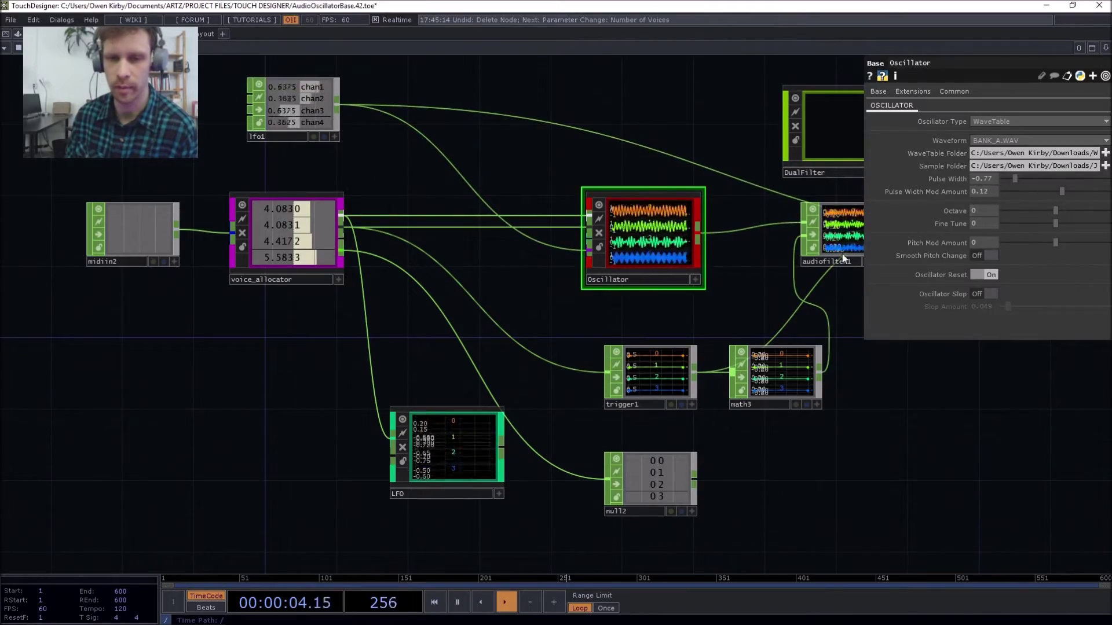
{"action": "scroll", "coordinate": [434, 310], "scroll_direction": "down", "scroll_amount": 4}
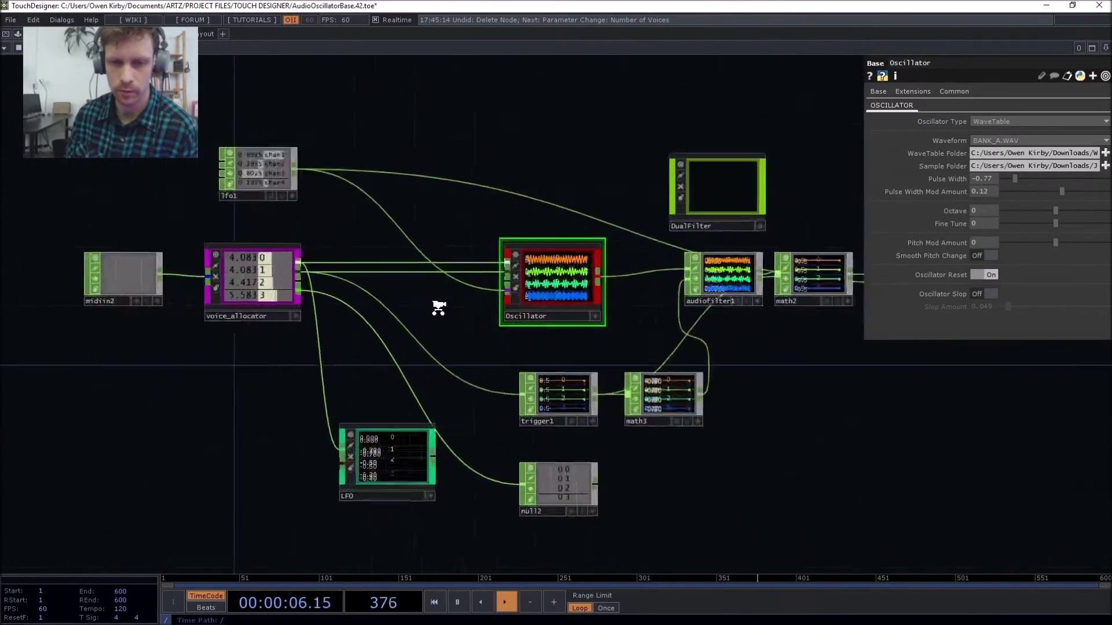
{"action": "scroll", "coordinate": [439, 308], "scroll_direction": "up", "scroll_amount": 6}
{"action": "scroll", "coordinate": [471, 332], "scroll_direction": "down", "scroll_amount": 3}
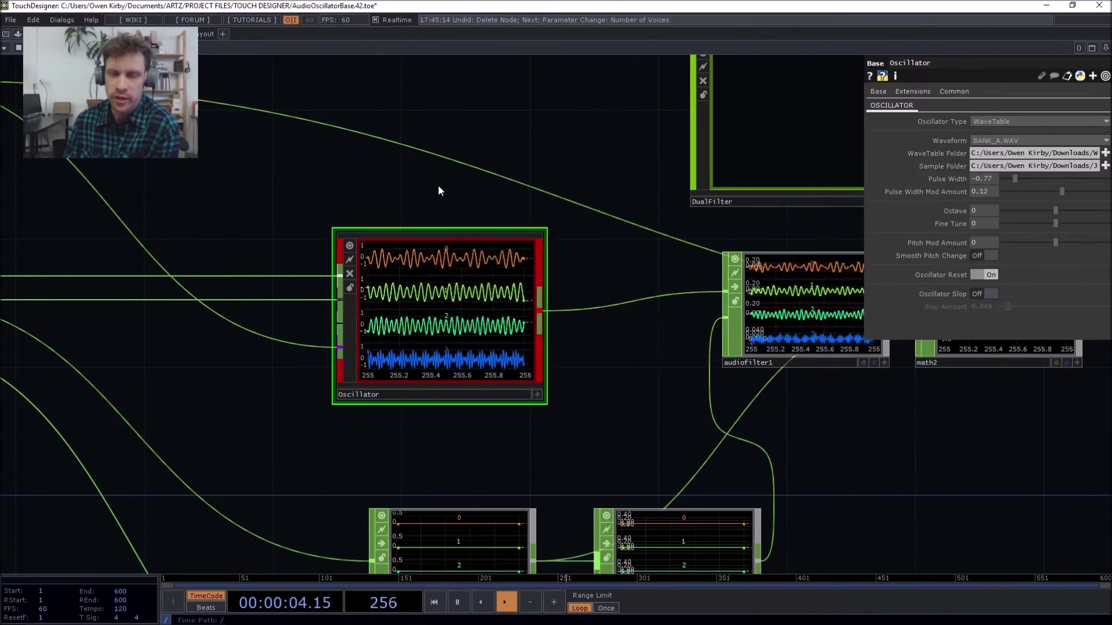
{"action": "left_click_drag", "start_coordinate": [431, 173], "coordinate": [499, 172]}
{"action": "scroll", "coordinate": [562, 185], "scroll_direction": "down", "scroll_amount": 3}
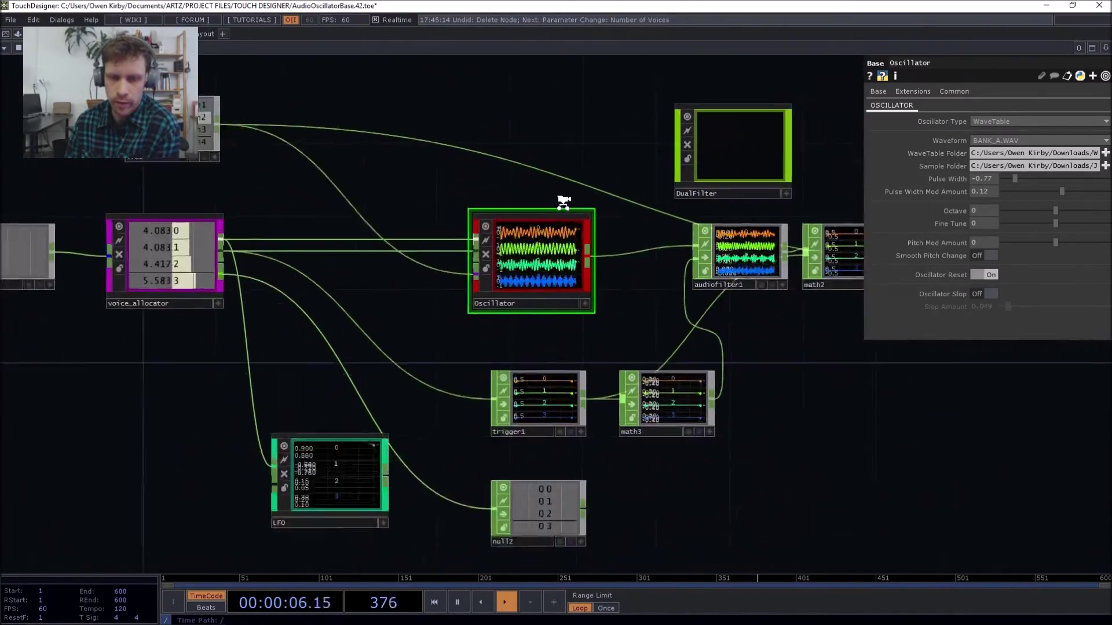
{"action": "scroll", "coordinate": [564, 202], "scroll_direction": "down", "scroll_amount": 2}
{"action": "scroll", "coordinate": [543, 256], "scroll_direction": "up", "scroll_amount": 4}
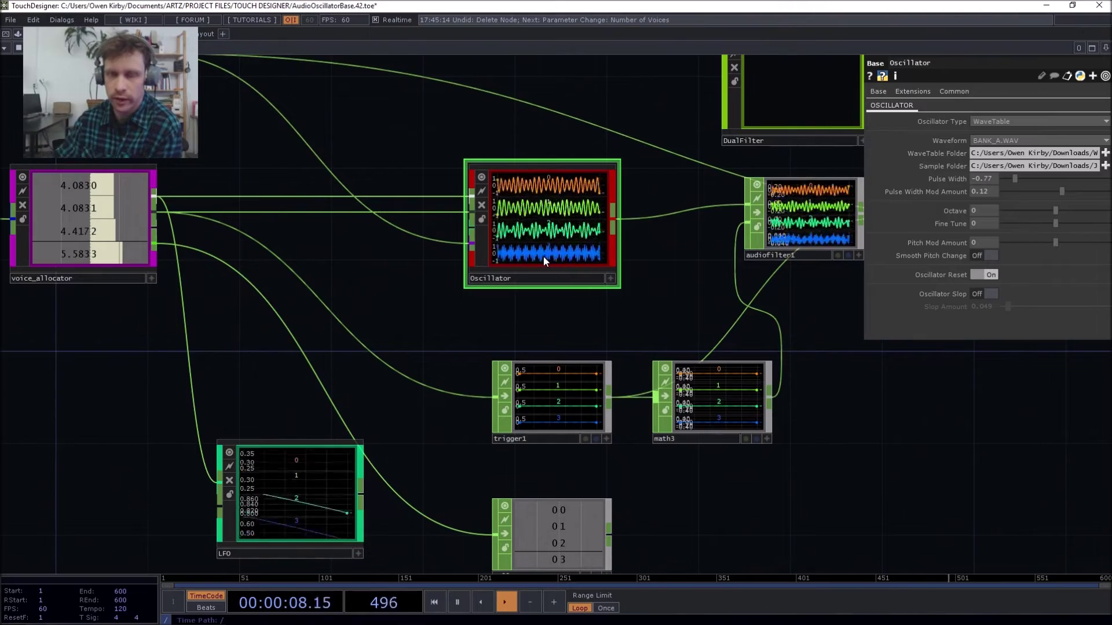